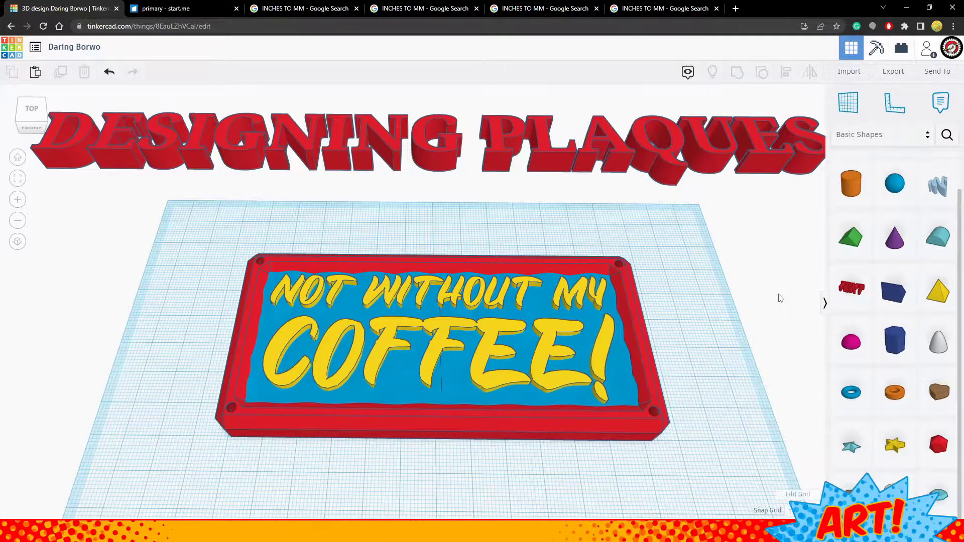
# Orbit the coffee plaque view down to a lower, more frontal angle.
pyautogui.moveTo(746, 286)
pyautogui.mouseDown(button='right')
pyautogui.moveTo(749, 267)
pyautogui.moveTo(750, 275)
pyautogui.mouseUp(button='right')
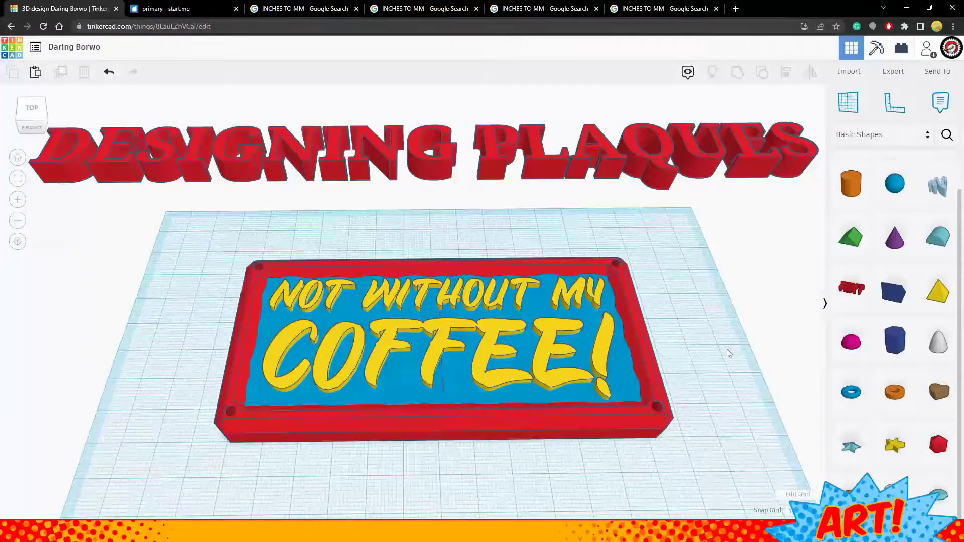
pyautogui.moveTo(361, 532)
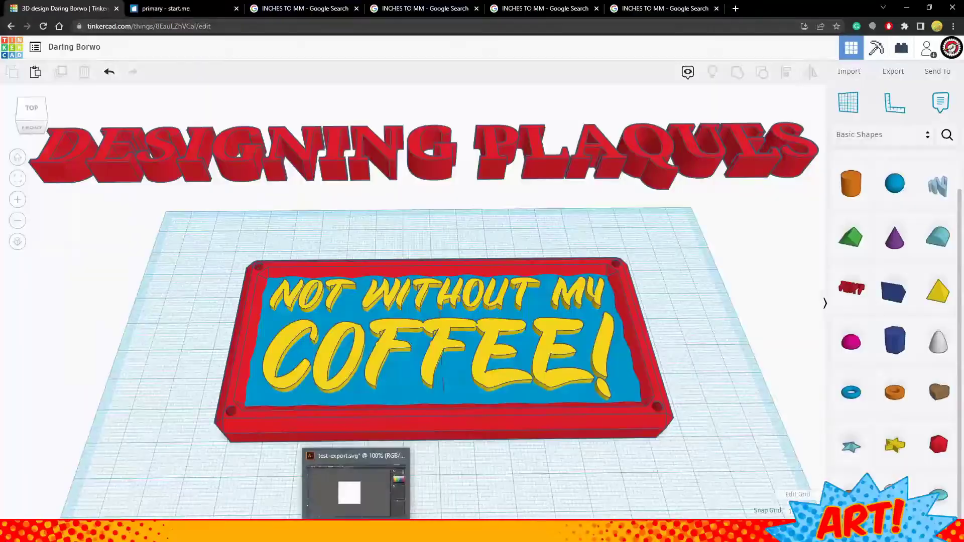
pyautogui.click(362, 480)
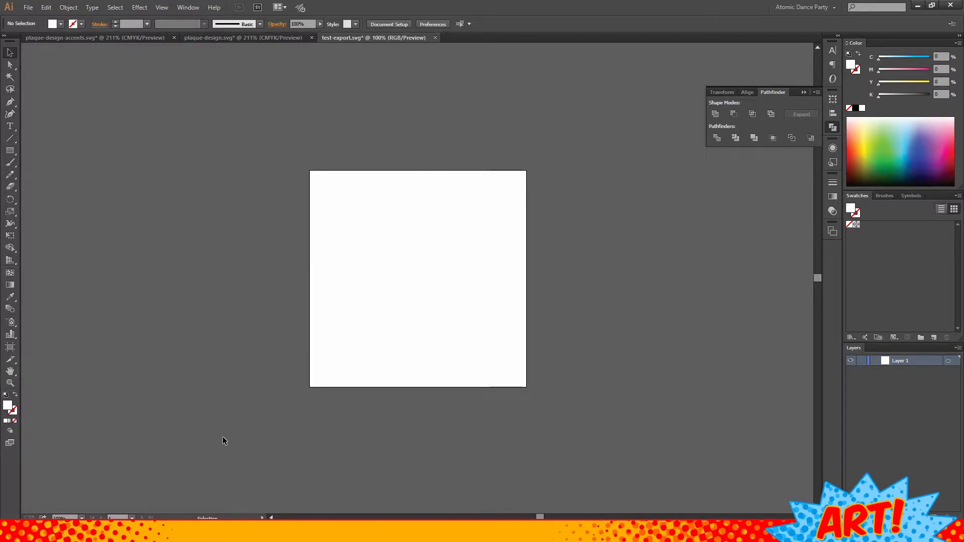
pyautogui.moveTo(160, 532)
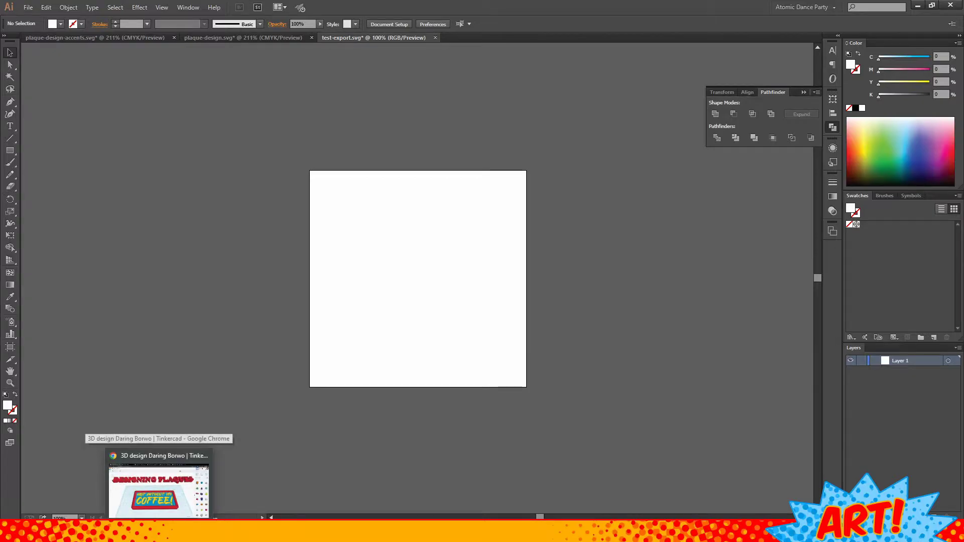
pyautogui.click(161, 485)
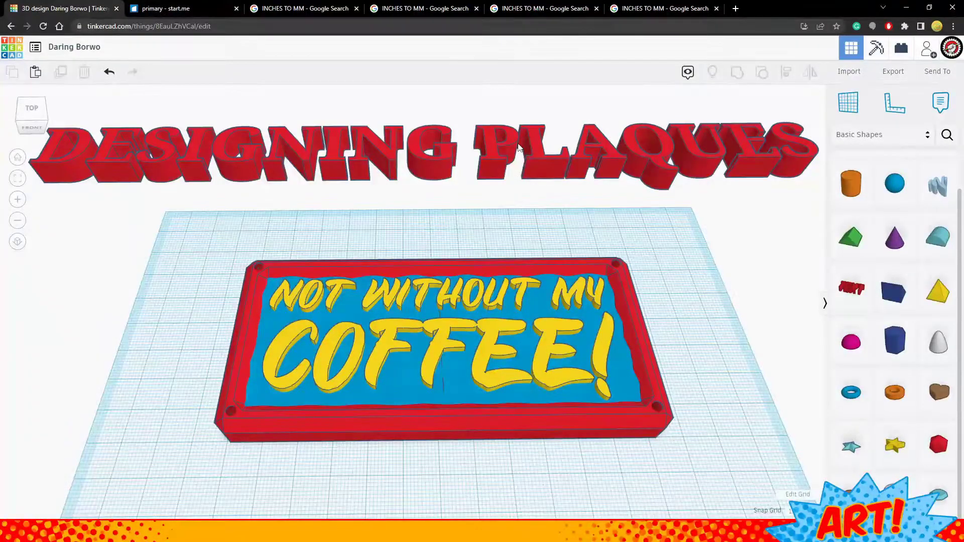
# Select and deselect the coffee plaque, then orbit the view to re-angle it.
pyautogui.click(366, 339)
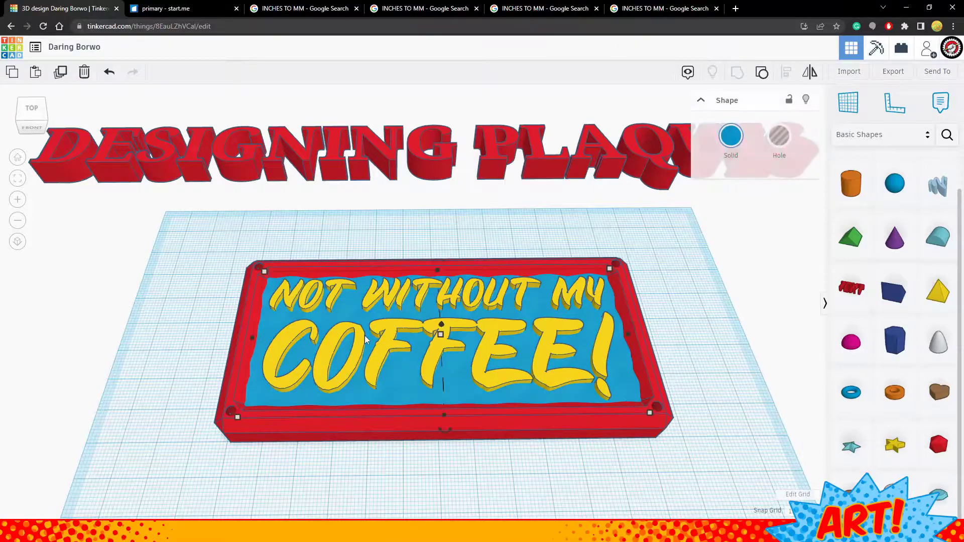
pyautogui.click(726, 297)
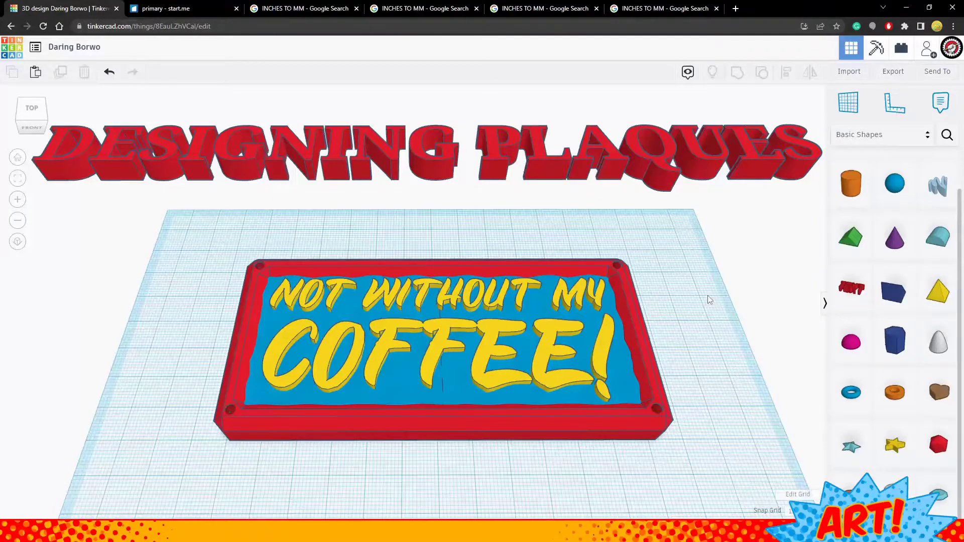
pyautogui.moveTo(708, 295)
pyautogui.mouseDown(button='right')
pyautogui.moveTo(667, 296)
pyautogui.moveTo(683, 276)
pyautogui.moveTo(675, 282)
pyautogui.moveTo(694, 295)
pyautogui.mouseUp(button='right')
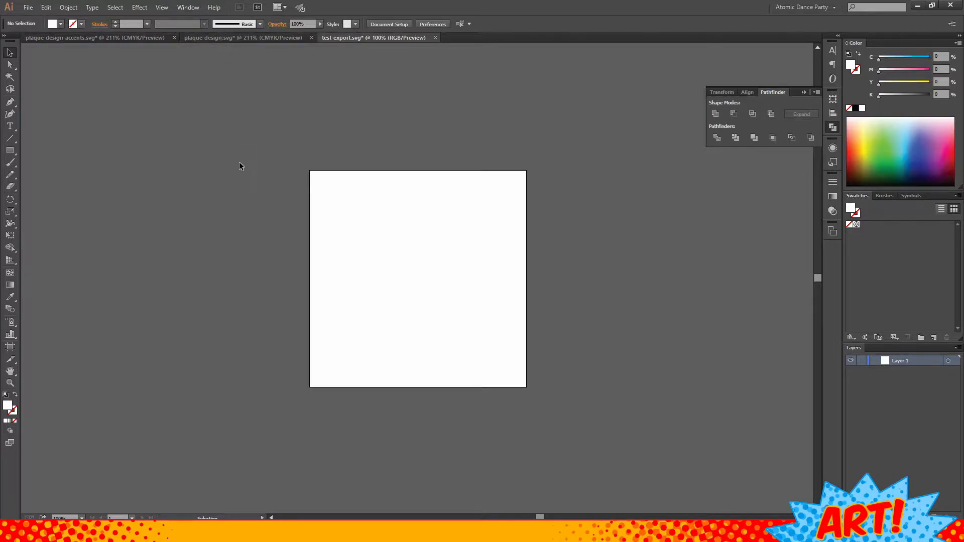
pyautogui.click(103, 40)
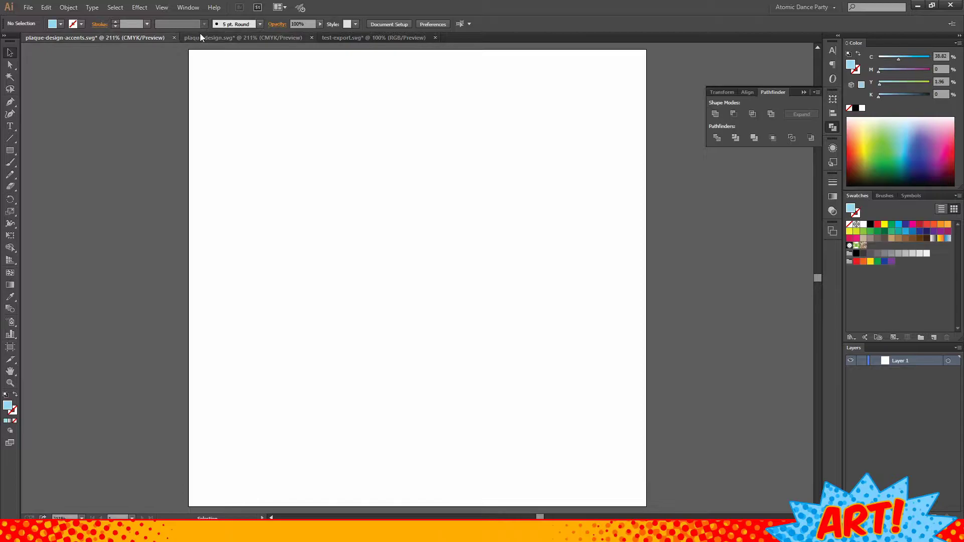
pyautogui.click(203, 40)
pyautogui.click(369, 40)
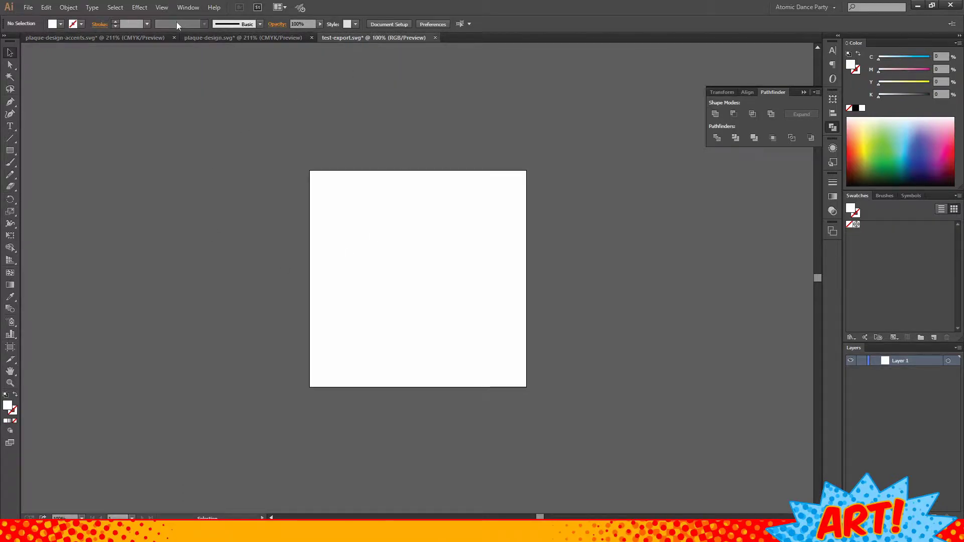
pyautogui.click(111, 40)
pyautogui.click(258, 37)
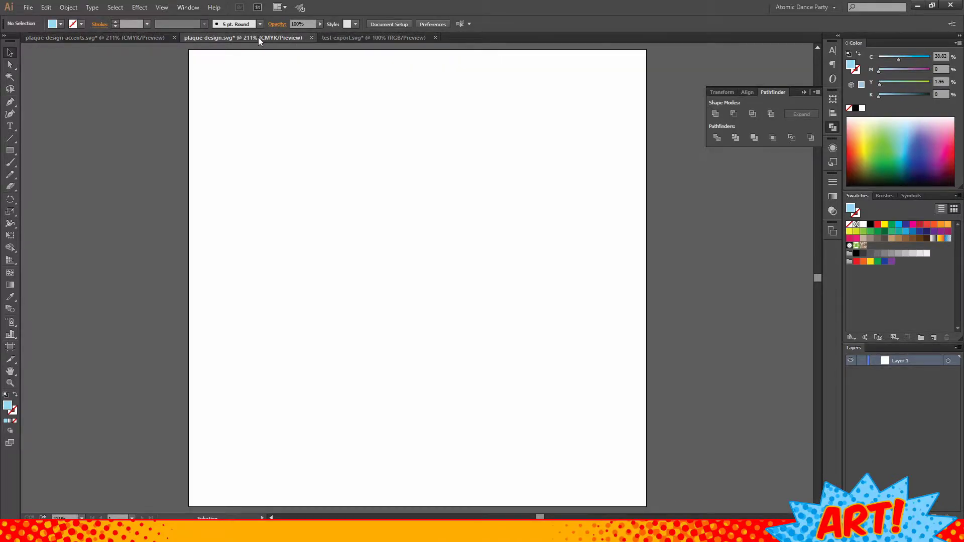
pyautogui.click(360, 38)
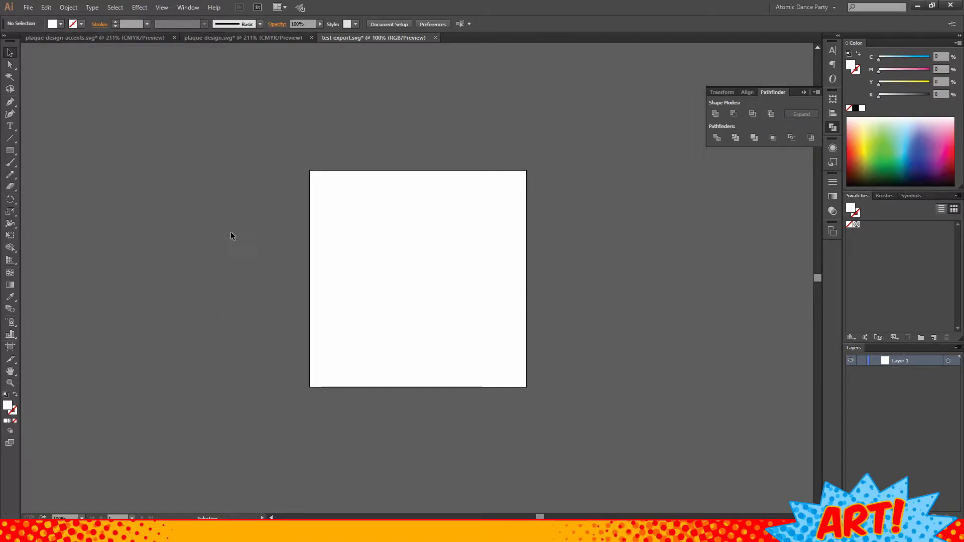
pyautogui.click(115, 39)
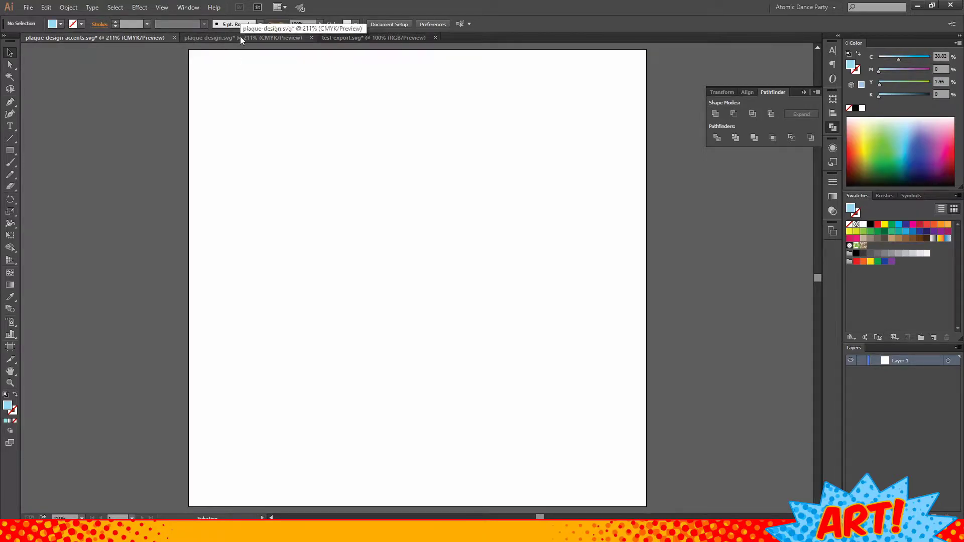
pyautogui.click(237, 40)
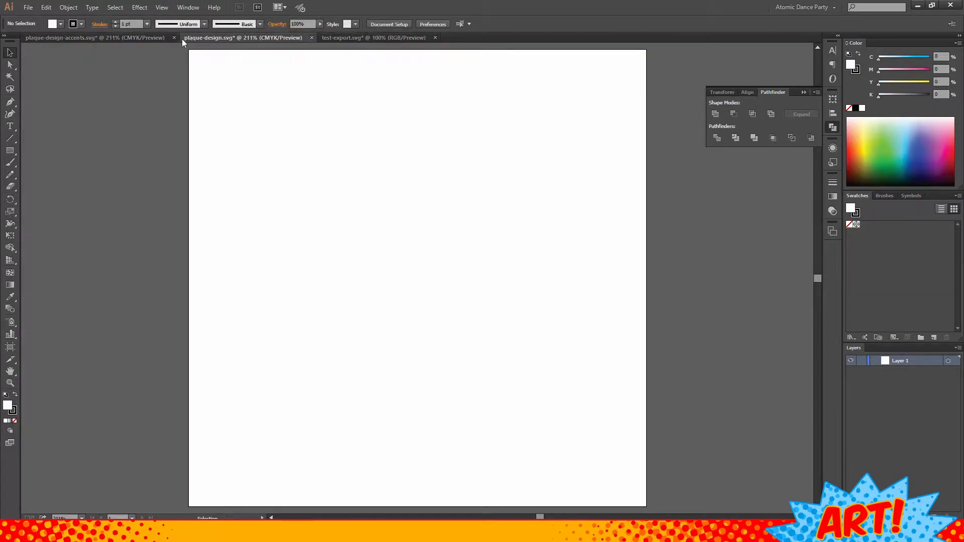
pyautogui.click(131, 38)
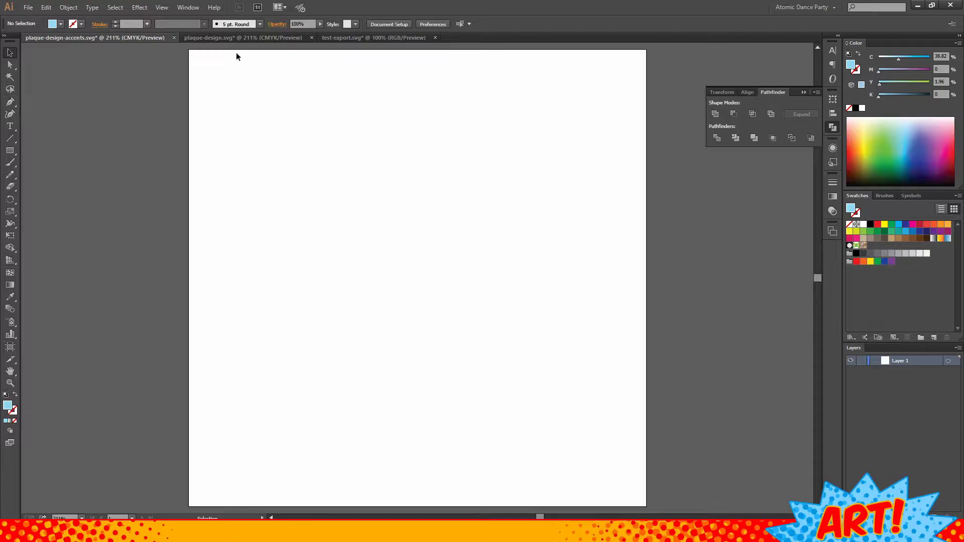
pyautogui.click(350, 40)
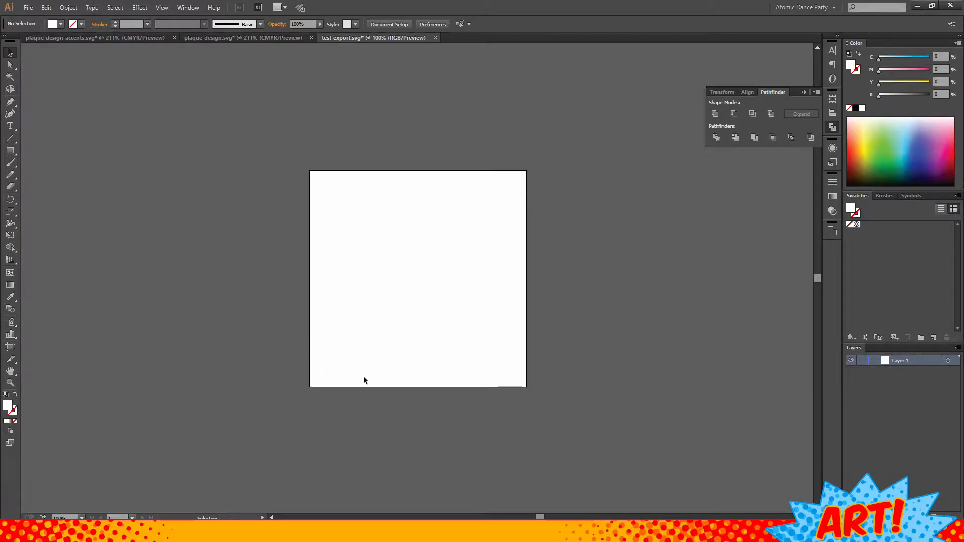
# Toggle the Artboard tool on test-export, then return to the Selection tool.
pyautogui.click(9, 346)
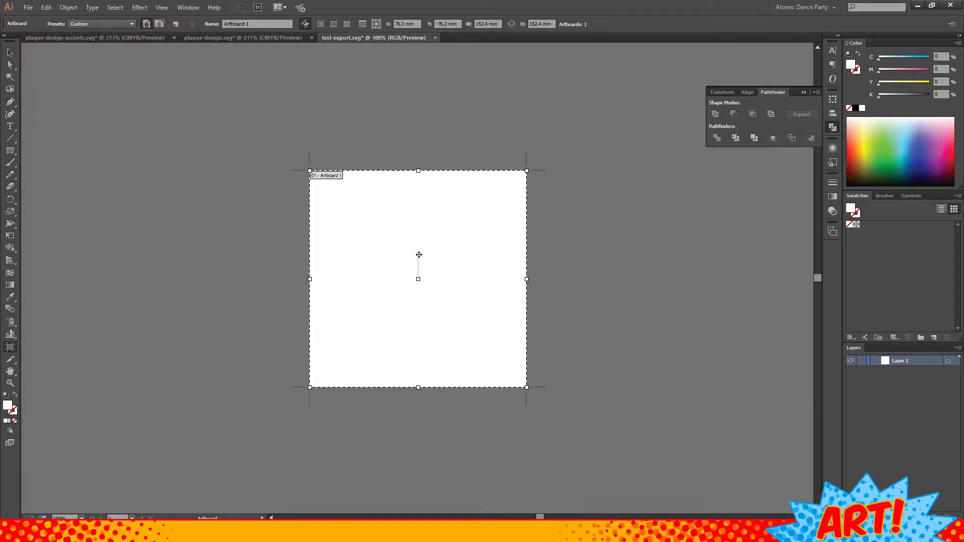
pyautogui.click(9, 53)
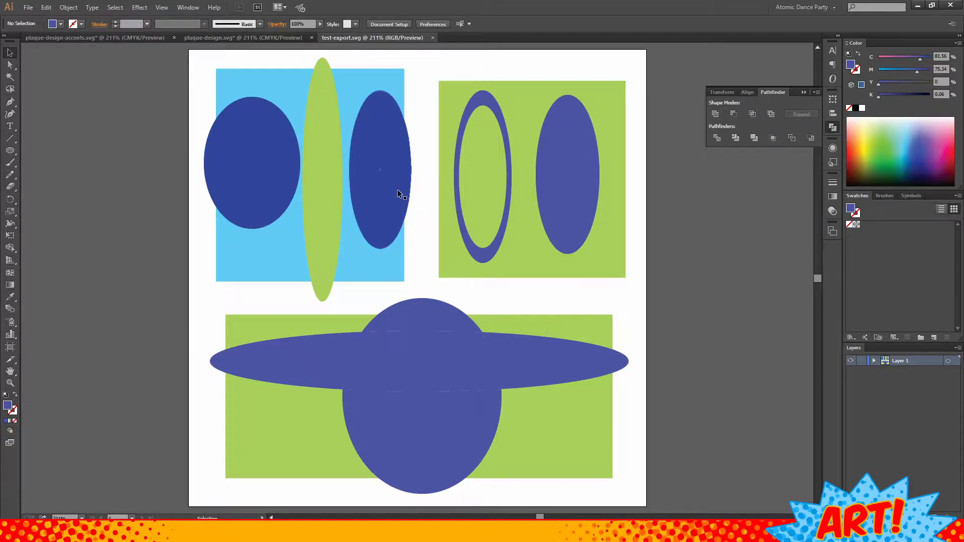
# Try selecting the top-left blue rectangle and its three ellipses, then return to selection.
pyautogui.click(273, 165)
pyautogui.moveTo(420, 86); pyautogui.dragTo(193, 233)
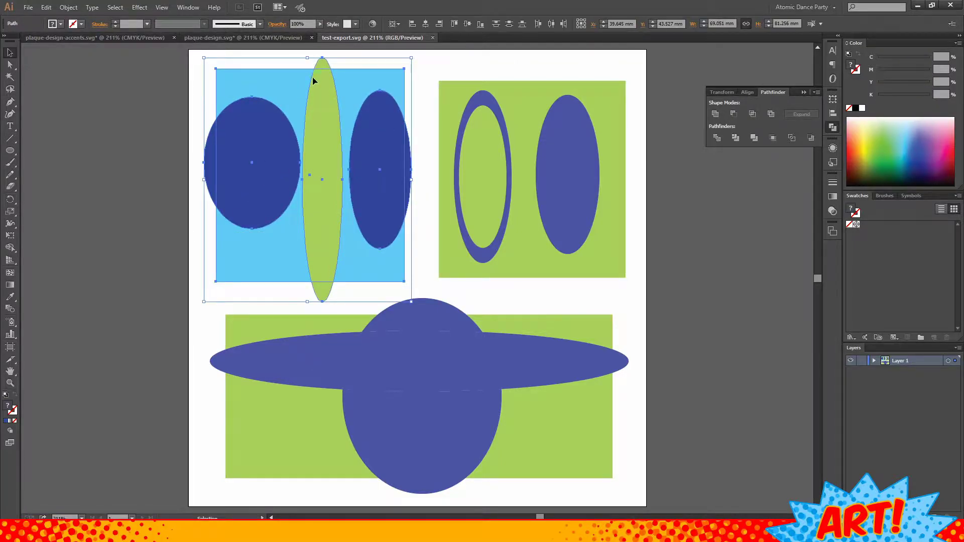
pyautogui.click(421, 118)
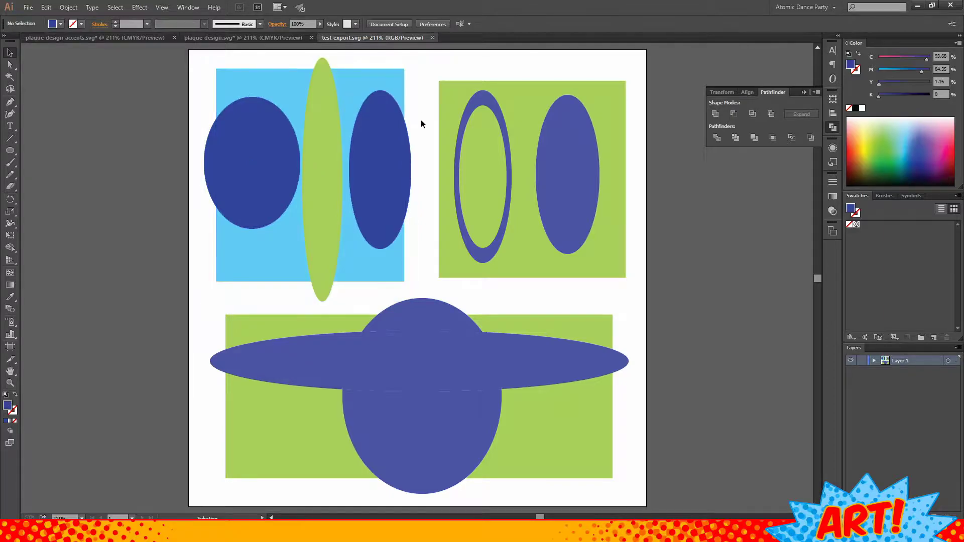
pyautogui.moveTo(417, 96); pyautogui.dragTo(218, 200)
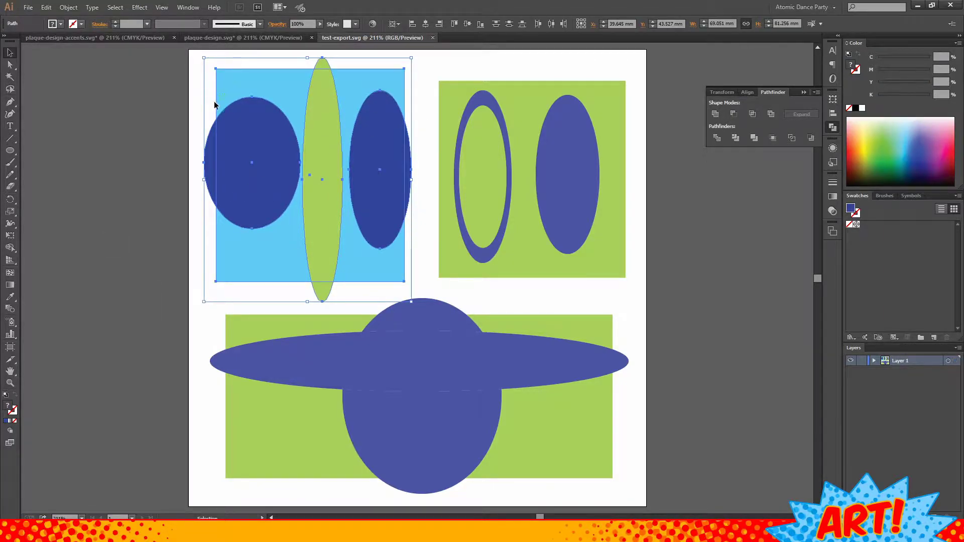
pyautogui.click(236, 156)
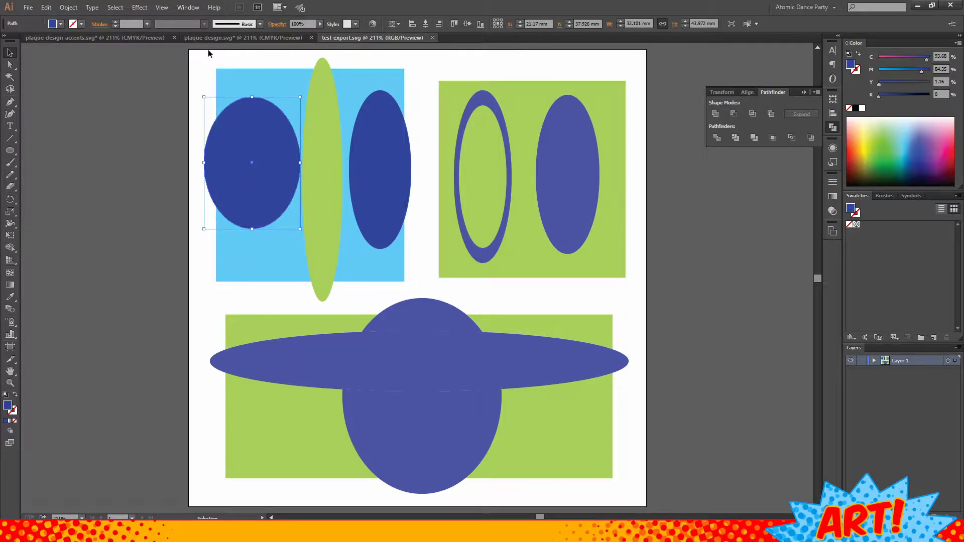
pyautogui.click(654, 201)
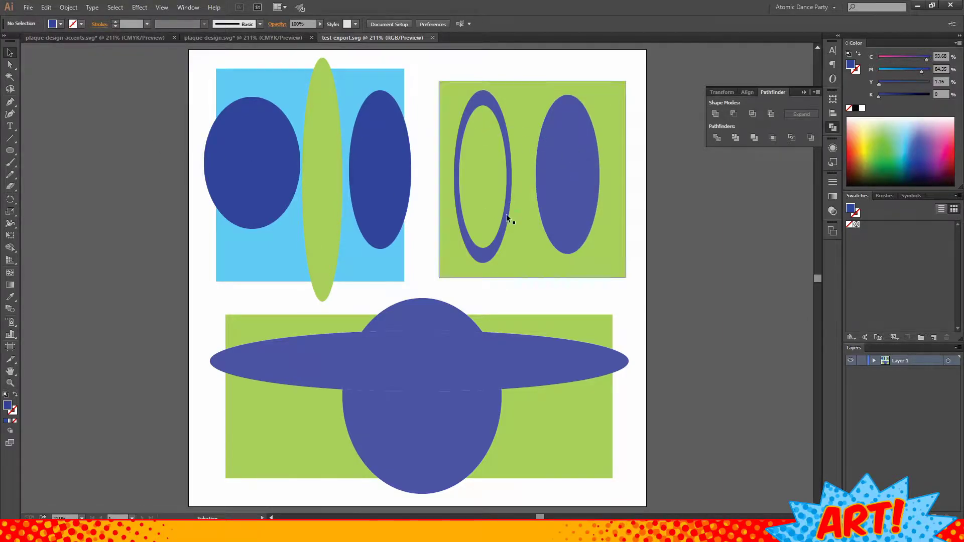
pyautogui.press('l')
pyautogui.click(9, 53)
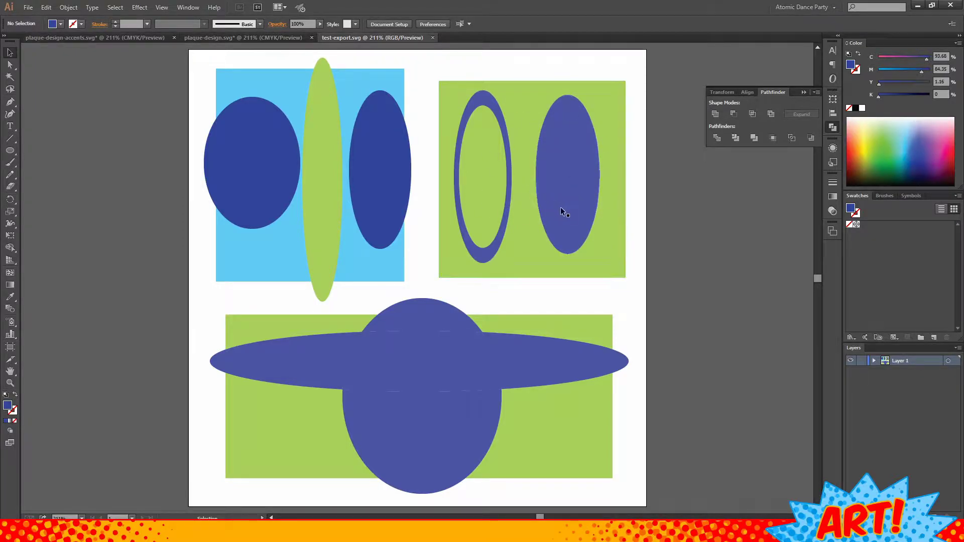
# Divide the bottom ellipse-and-rectangle group, test-lift the middle piece, then undo it.
pyautogui.scroll(-2, 592, 319)
pyautogui.click(408, 324)
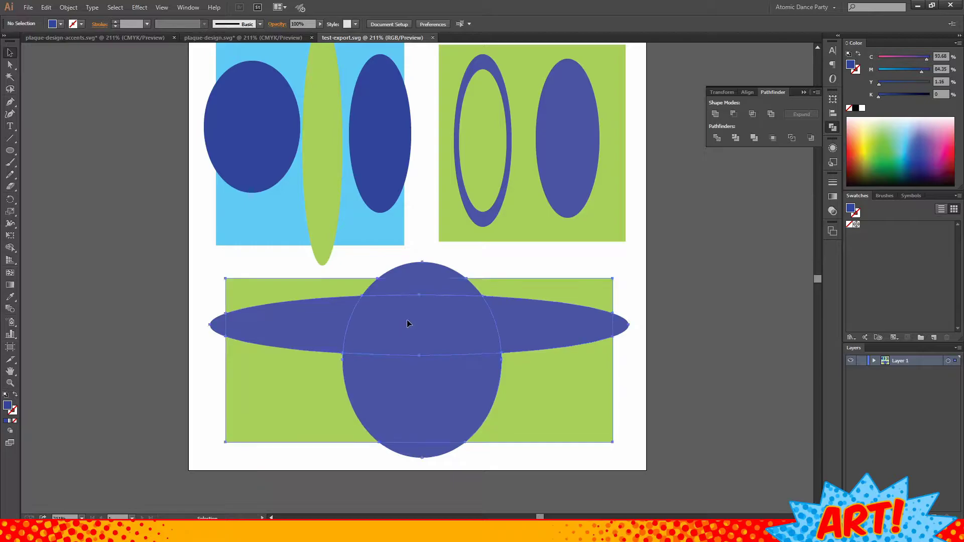
pyautogui.click(721, 138)
pyautogui.click(361, 259)
pyautogui.click(17, 63)
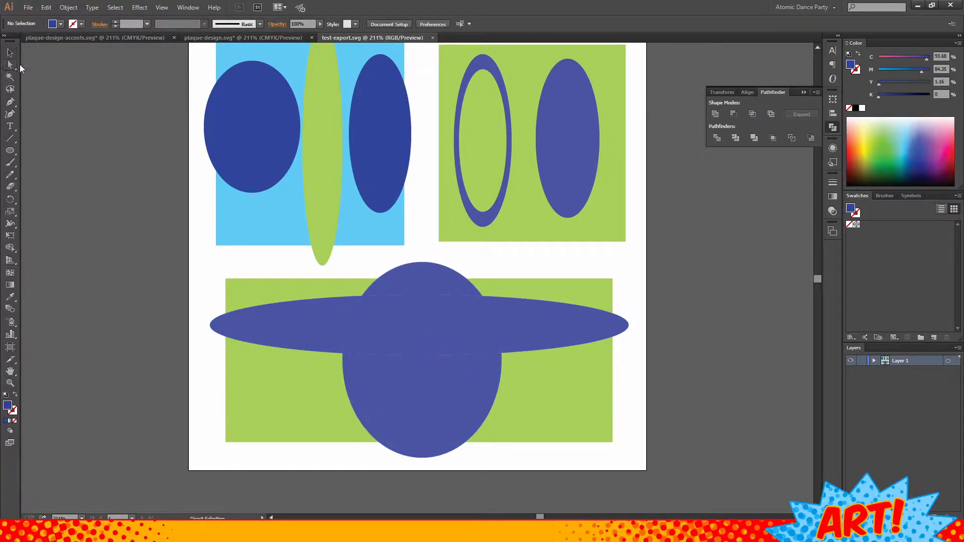
pyautogui.moveTo(460, 335); pyautogui.dragTo(544, 245)
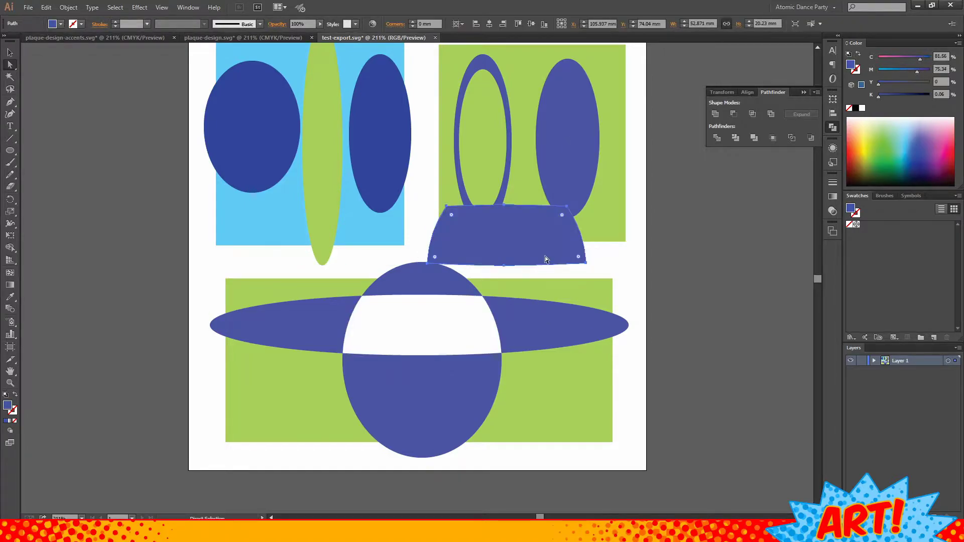
pyautogui.hotkey('ctrl', 'z')
pyautogui.click(705, 294)
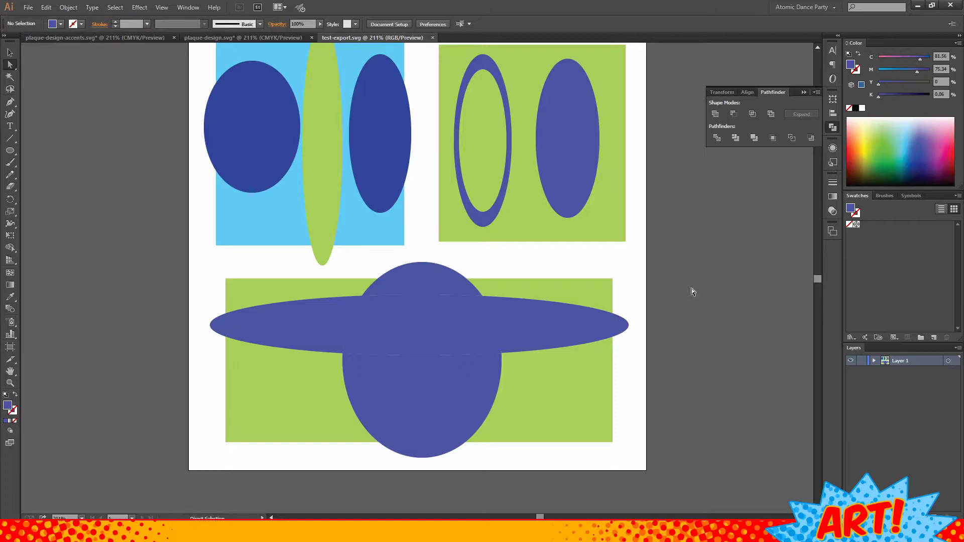
pyautogui.moveTo(159, 532)
# Return to the empty Tinkercad workplane, zoom in, and bring up Import Shapes.
pyautogui.hotkey('alt', 'Tab')
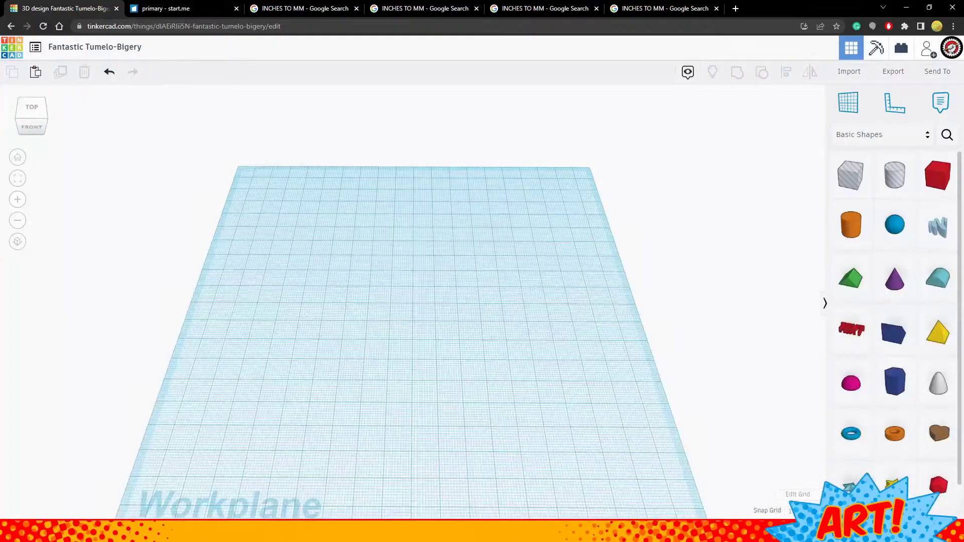
pyautogui.scroll(5, 506, 433)
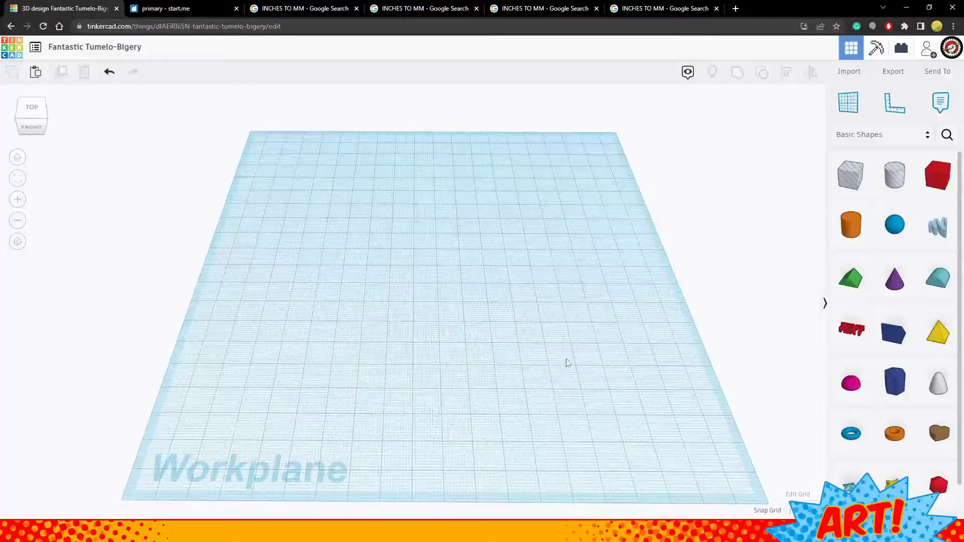
pyautogui.click(848, 72)
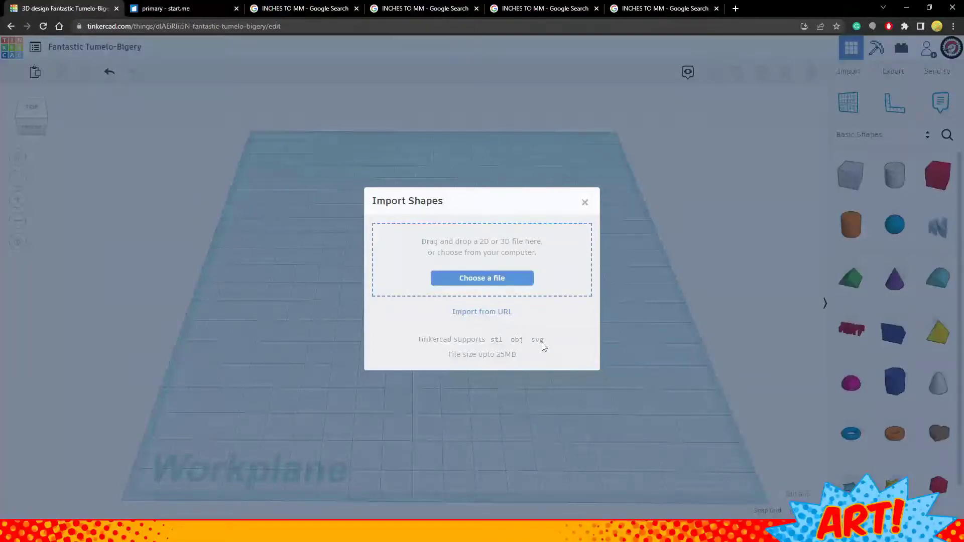
# Import test-export.svg at 45% scale, giving 194.4 by 194.4.
pyautogui.click(519, 289)
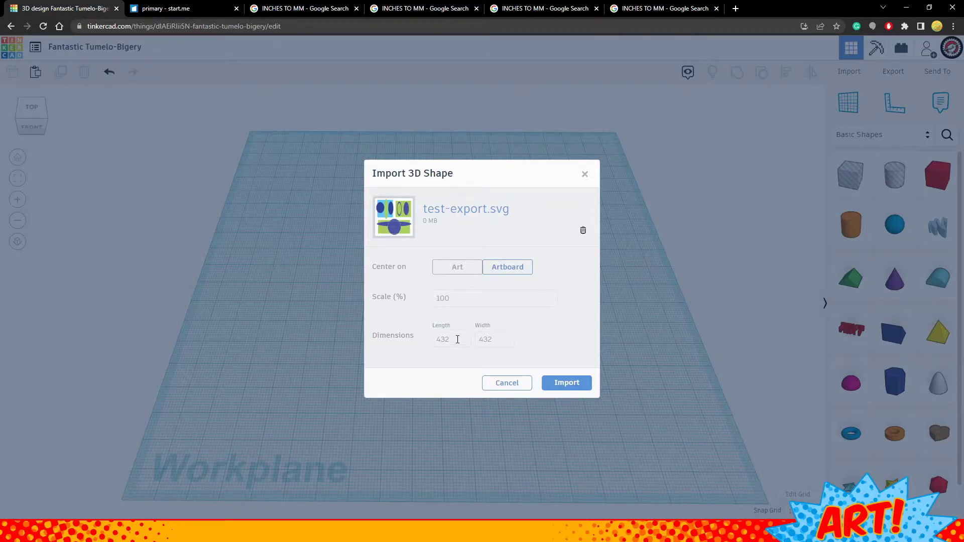
pyautogui.click(461, 298)
pyautogui.doubleClick(462, 297)
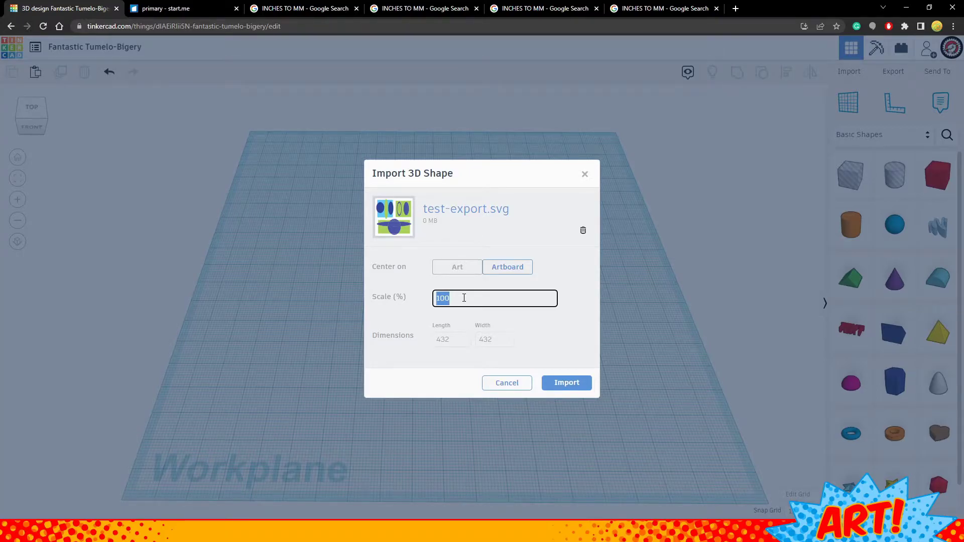
pyautogui.write('45')
pyautogui.click(540, 335)
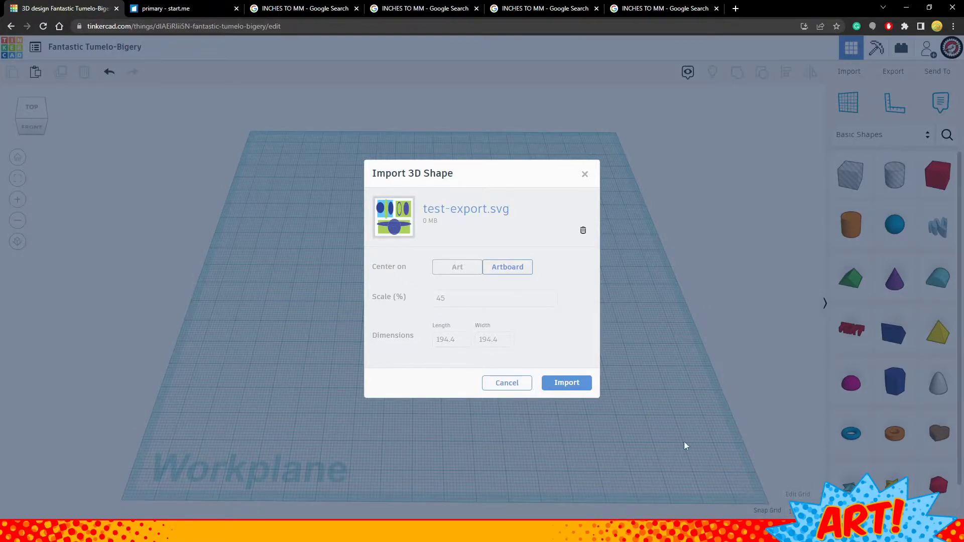
pyautogui.click(575, 393)
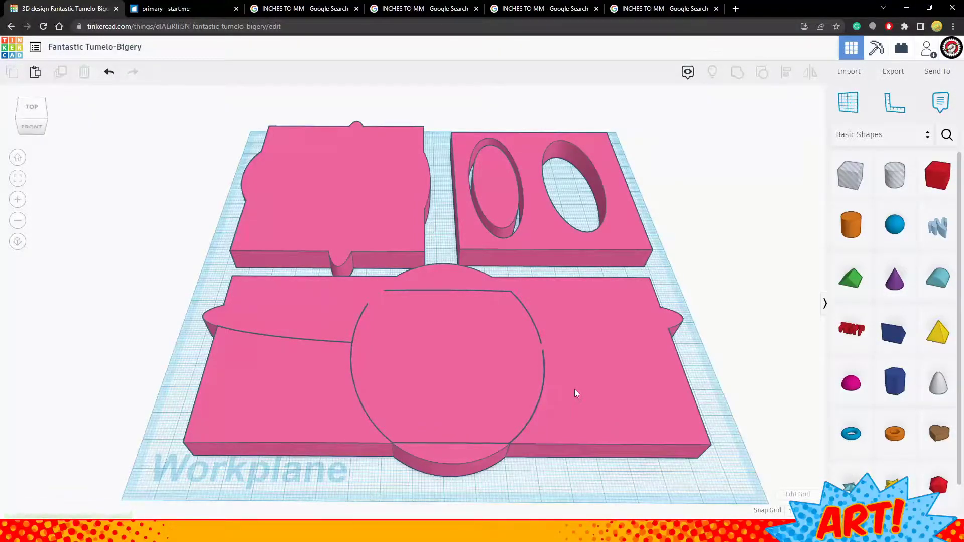
pyautogui.click(649, 335)
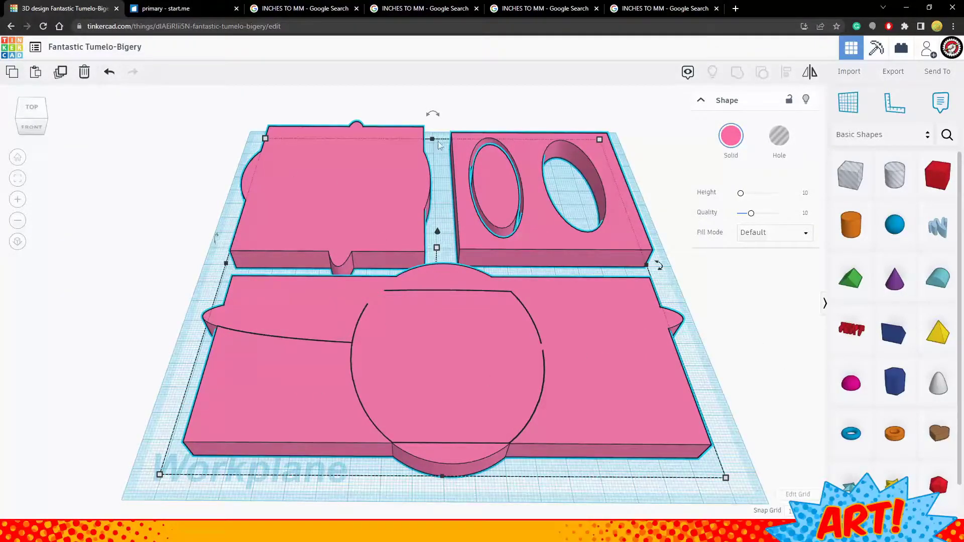
pyautogui.click(429, 161)
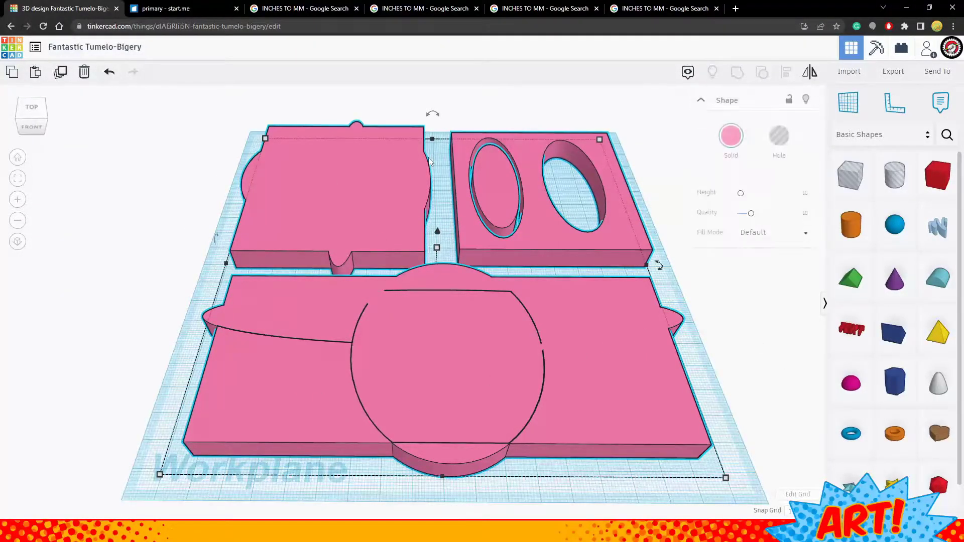
pyautogui.click(140, 250)
pyautogui.click(374, 191)
pyautogui.moveTo(374, 191); pyautogui.dragTo(418, 231)
pyautogui.hotkey('ctrl', 'z')
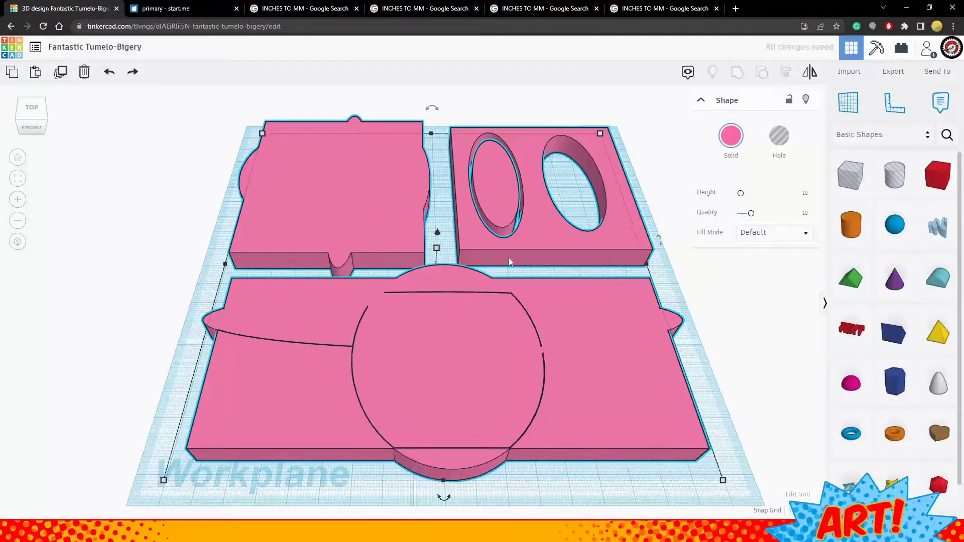
pyautogui.click(728, 413)
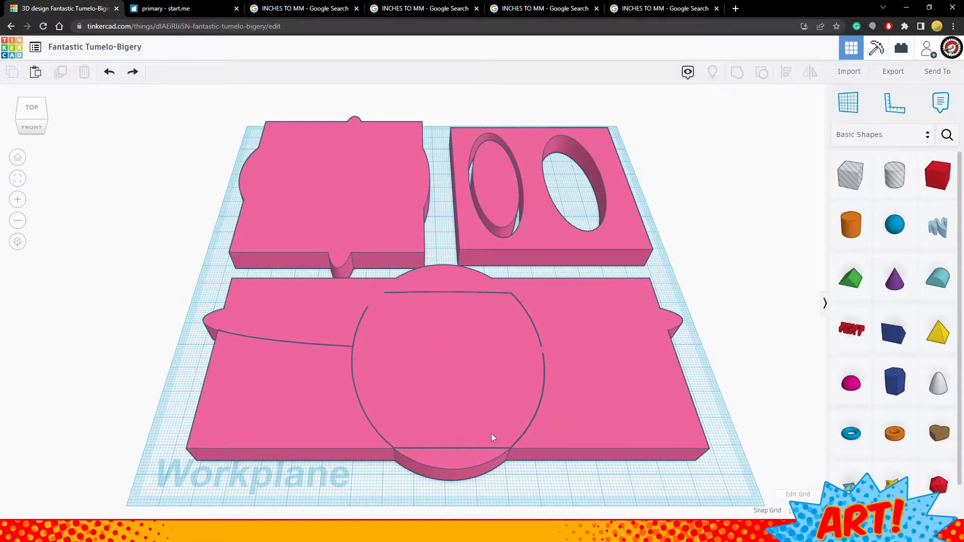
pyautogui.moveTo(493, 255); pyautogui.dragTo(476, 272, button='right')
pyautogui.hotkey('ctrl', 'a')
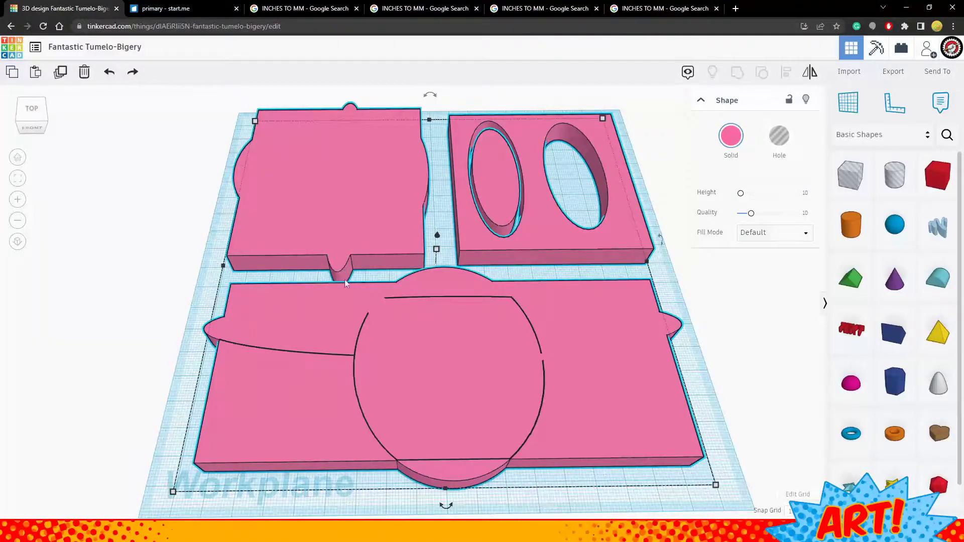
pyautogui.click(231, 178)
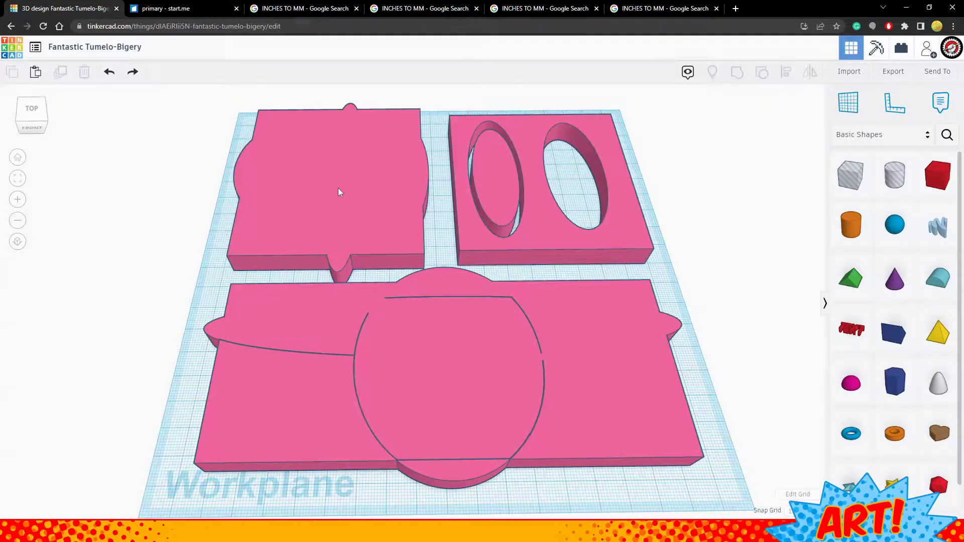
pyautogui.moveTo(671, 209); pyautogui.dragTo(670, 231, button='right')
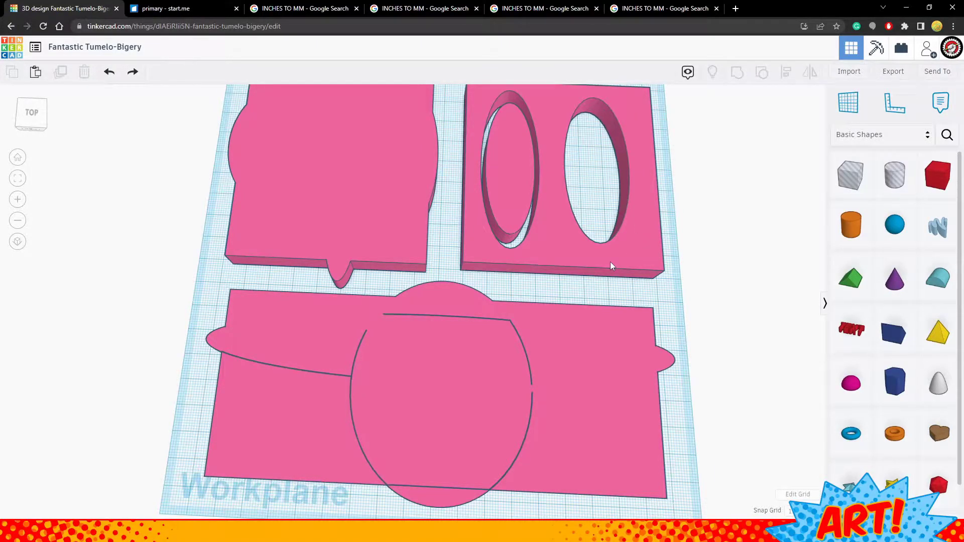
pyautogui.moveTo(548, 301); pyautogui.dragTo(553, 243, button='right')
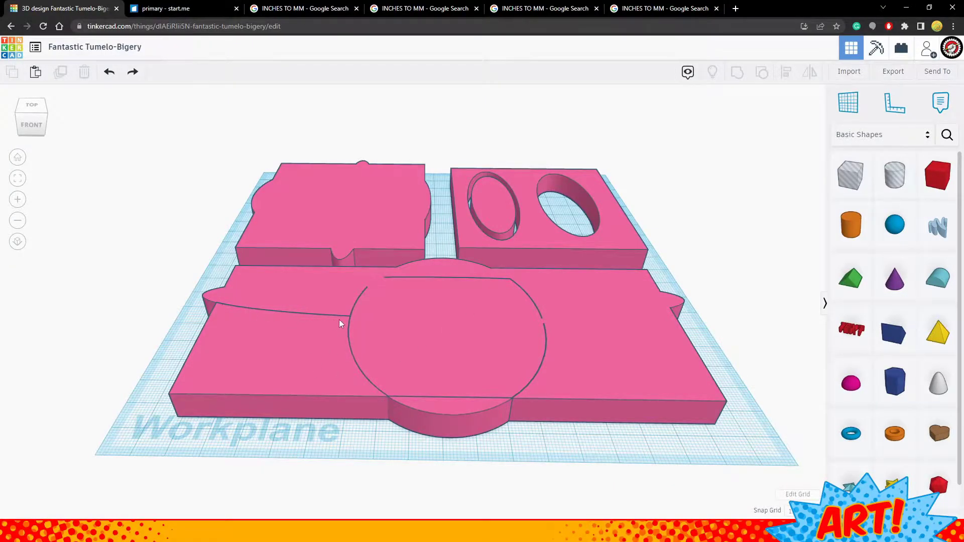
pyautogui.scroll(3, 378, 402)
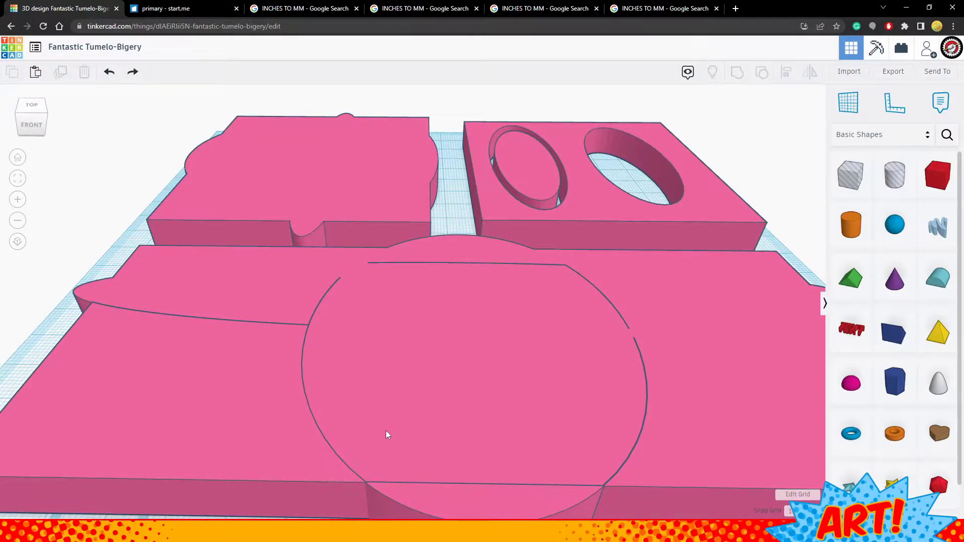
pyautogui.moveTo(306, 327); pyautogui.dragTo(295, 295, button='right')
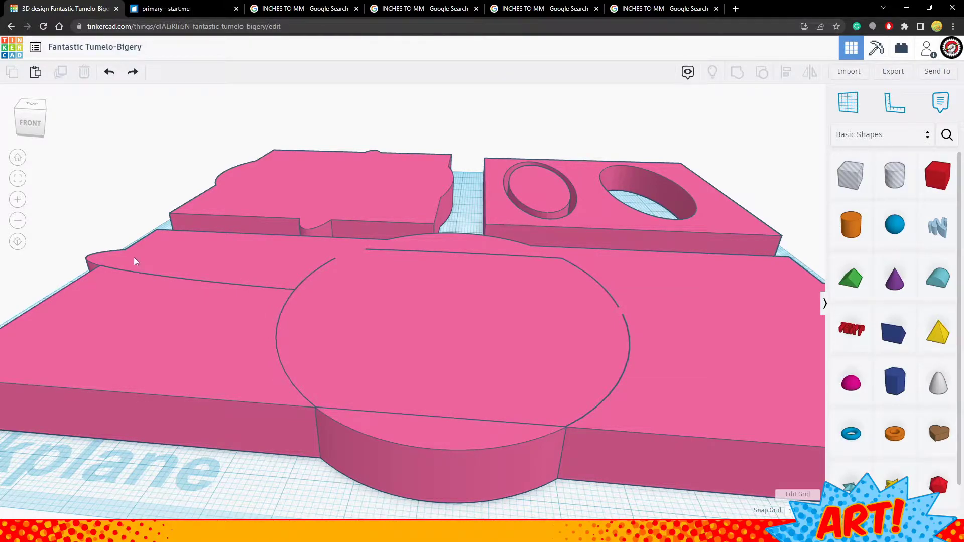
pyautogui.moveTo(462, 357); pyautogui.dragTo(532, 349, button='right')
pyautogui.scroll(-5, 532, 348)
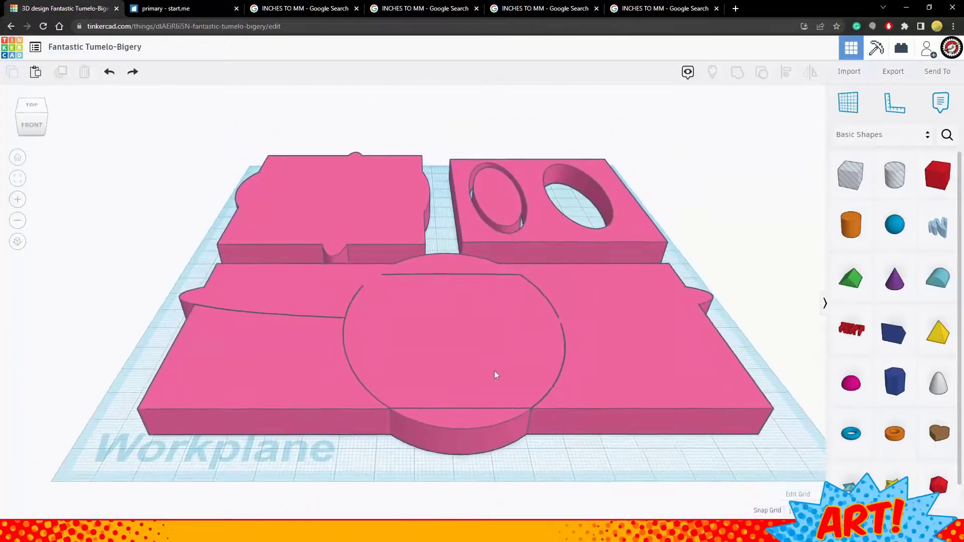
pyautogui.scroll(3, 502, 412)
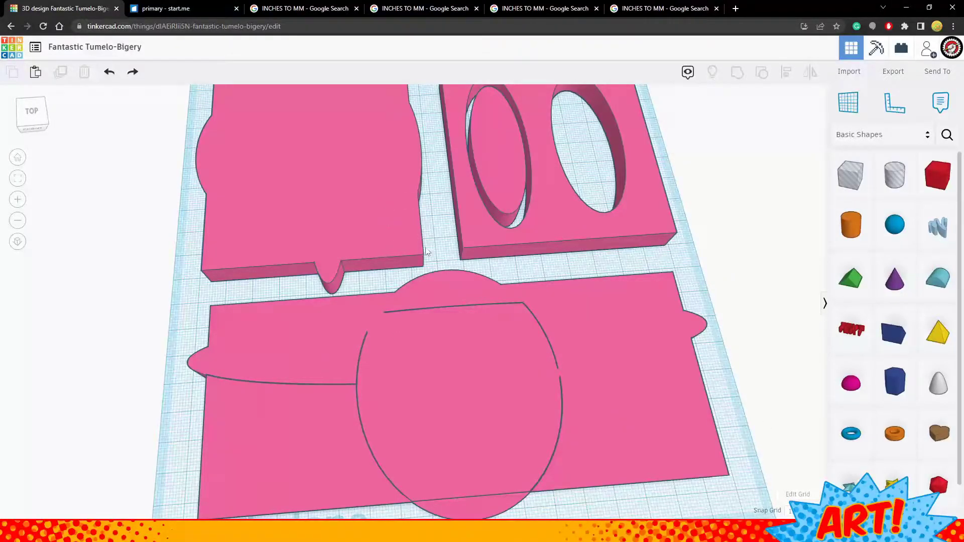
pyautogui.scroll(-3, 427, 266)
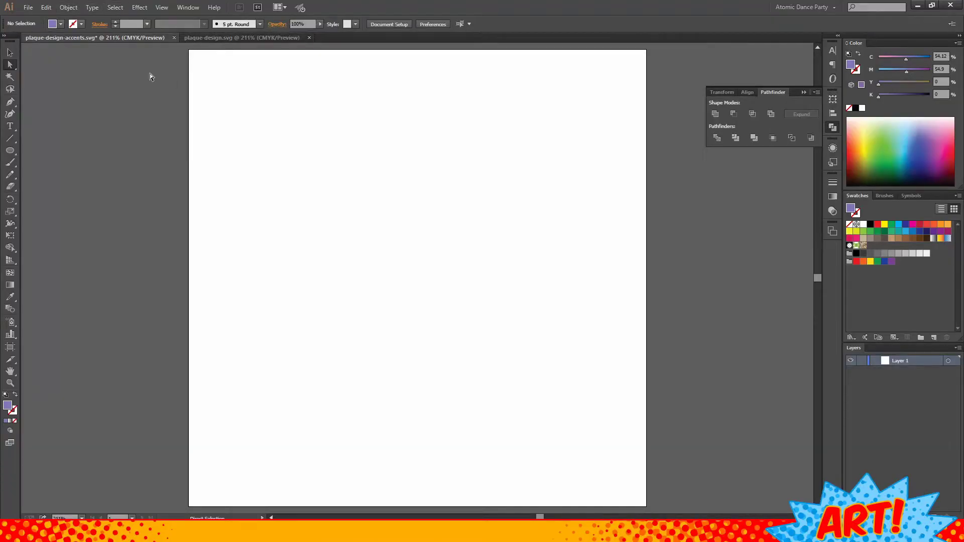
# In plaque-design.svg, draw a 1.92 in circle and copy it level to the right.
pyautogui.click(203, 37)
pyautogui.click(10, 150)
pyautogui.moveTo(257, 124); pyautogui.dragTo(313, 197)
pyautogui.press('v')
pyautogui.moveTo(308, 78); pyautogui.dragTo(350, 154)
pyautogui.click(390, 158)
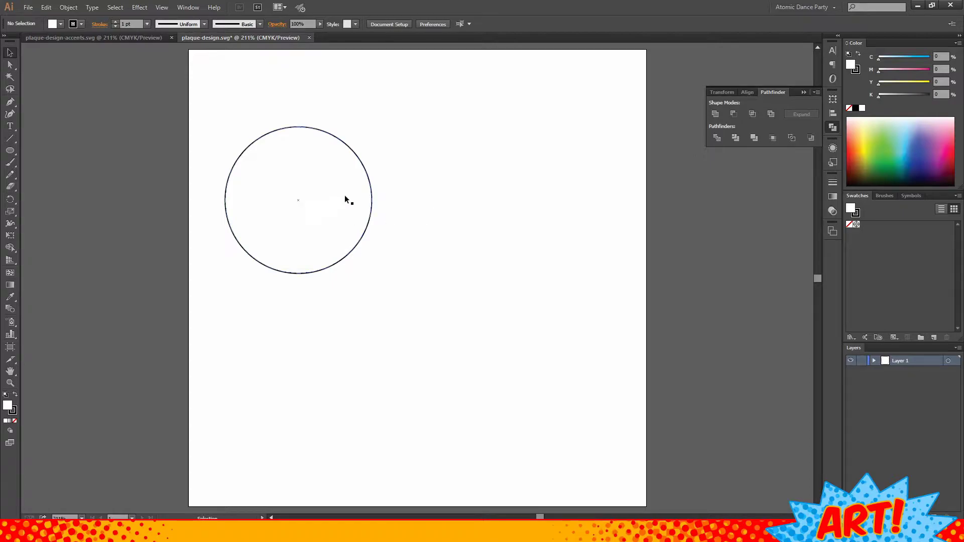
pyautogui.keyDown('alt'); pyautogui.keyDown('shift'); pyautogui.moveTo(370, 182); pyautogui.dragTo(624, 184); pyautogui.keyUp('shift'); pyautogui.keyUp('alt')
pyautogui.click(443, 80)
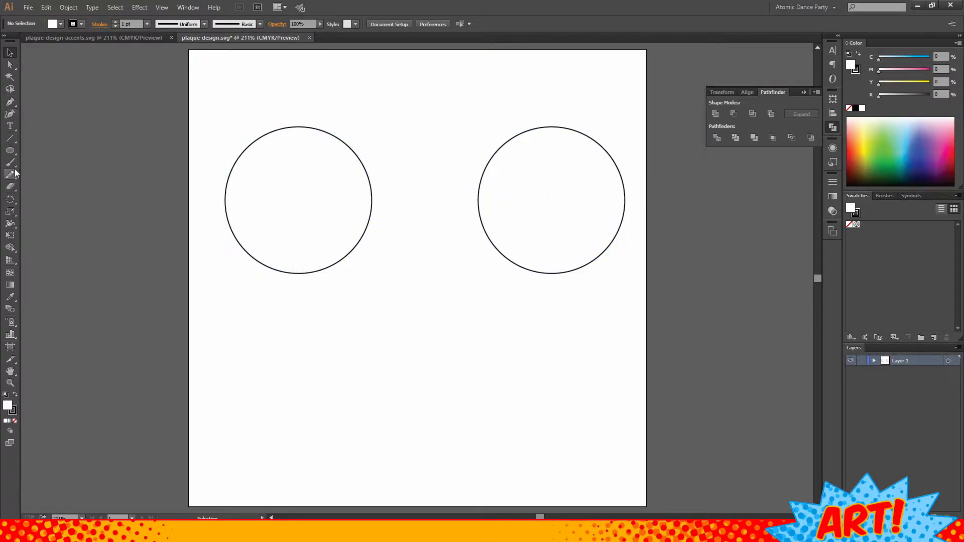
# Draw a trial rectangle with the Rectangle tool, then undo it.
pyautogui.moveTo(10, 151); pyautogui.dragTo(37, 149)
pyautogui.moveTo(255, 110); pyautogui.dragTo(321, 187)
pyautogui.hotkey('ctrl', 'z')
# Draw a wide rectangle across both circles and a taller one in front.
pyautogui.moveTo(251, 121); pyautogui.dragTo(593, 281)
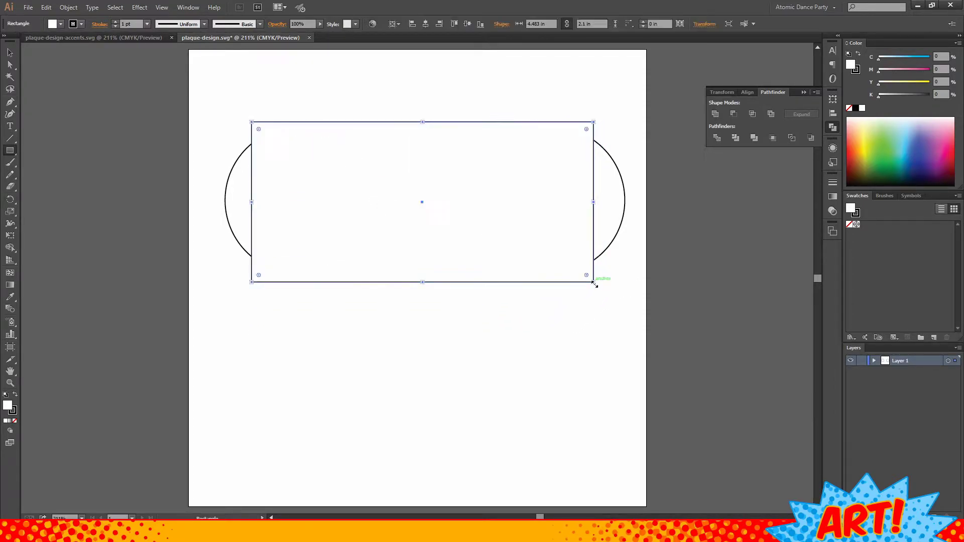
pyautogui.moveTo(262, 113); pyautogui.dragTo(578, 298)
pyautogui.click(11, 53)
pyautogui.click(88, 140)
# Round the back rectangle's corners to 0.17 in and the front one's to 0.24 in.
pyautogui.press('a')
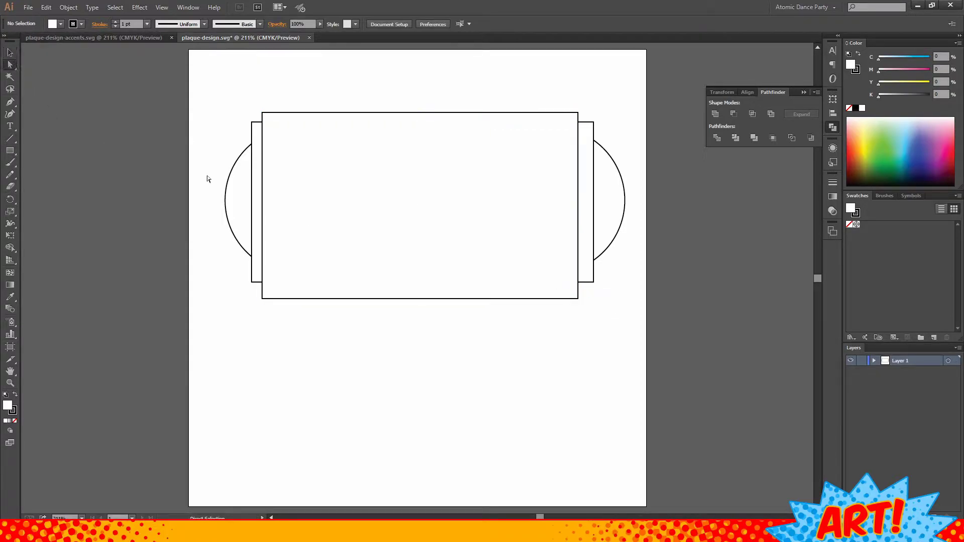
pyautogui.click(257, 176)
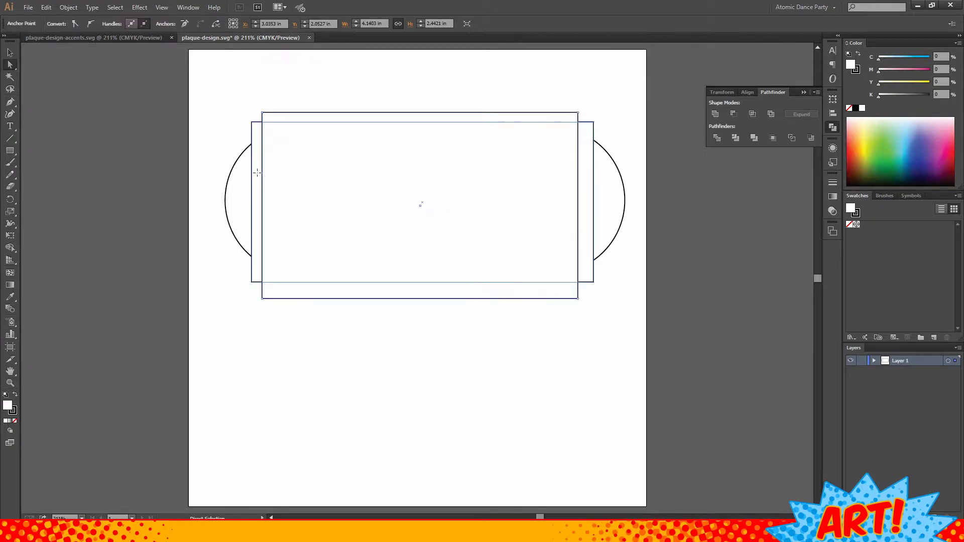
pyautogui.moveTo(259, 130); pyautogui.dragTo(278, 129)
pyautogui.click(269, 120)
# Make the front rectangle slightly narrower and extend its top edge upward.
pyautogui.click(8, 53)
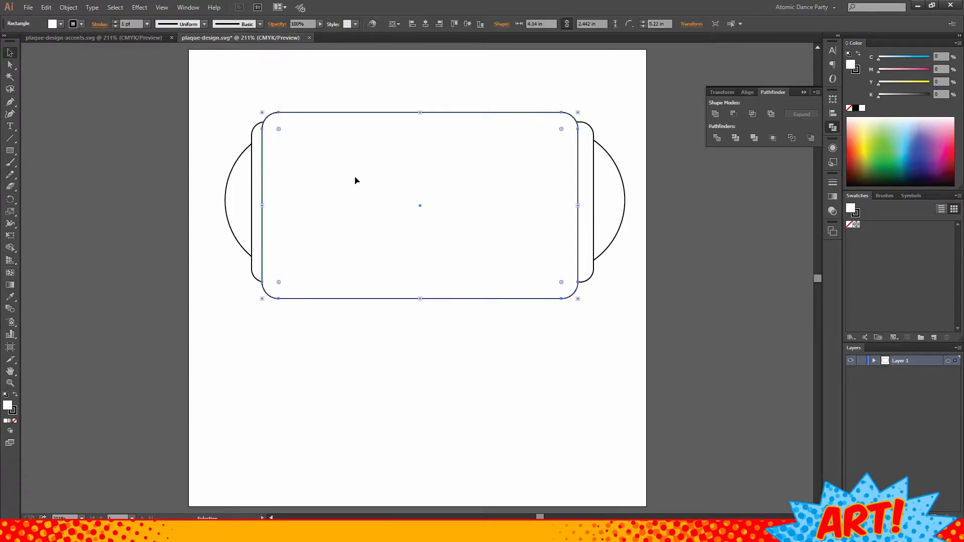
pyautogui.moveTo(578, 206); pyautogui.dragTo(571, 210)
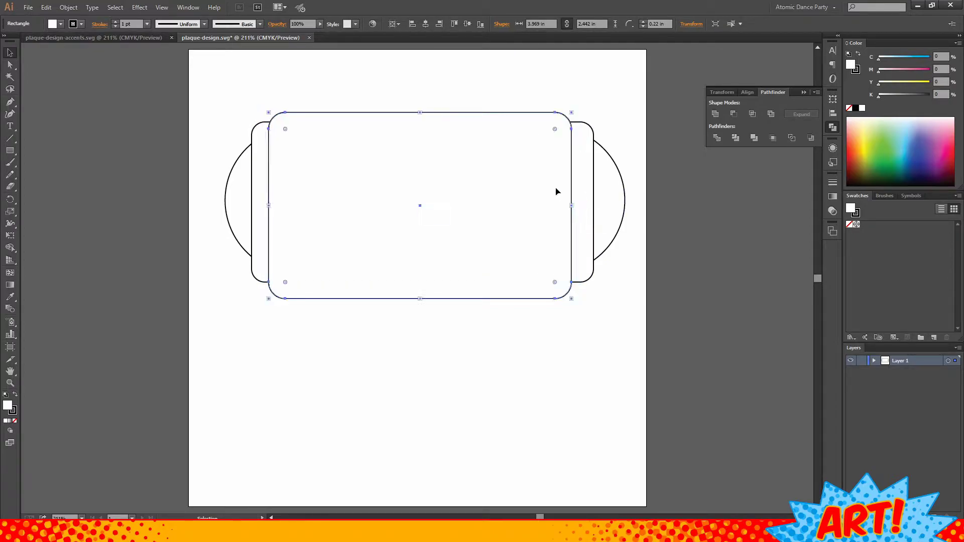
pyautogui.moveTo(419, 112); pyautogui.dragTo(420, 103)
pyautogui.click(221, 118)
# Group the two circles and rescale the pair symmetrically, squashing them vertically.
pyautogui.moveTo(216, 107); pyautogui.dragTo(645, 323)
pyautogui.click(623, 183)
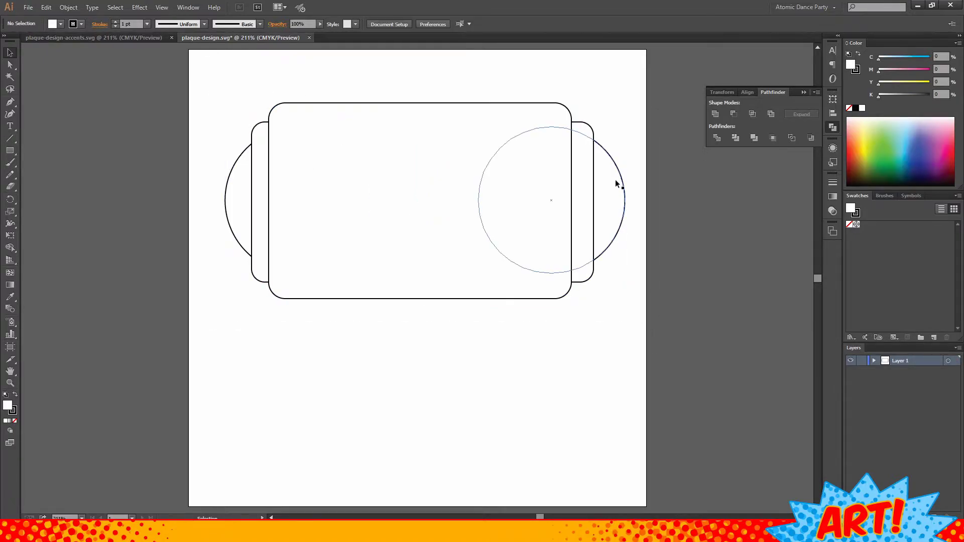
pyautogui.keyDown('shift'); pyautogui.click(231, 195); pyautogui.keyUp('shift')
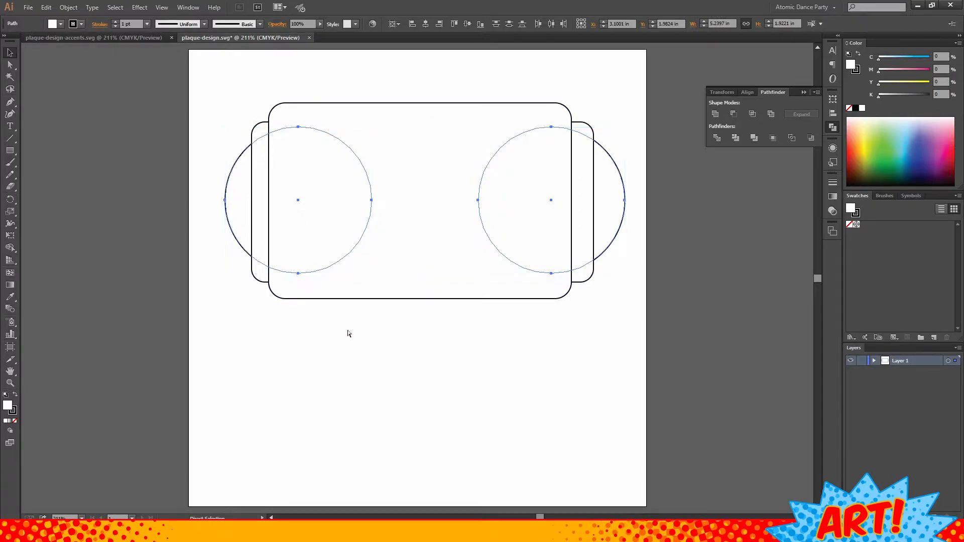
pyautogui.hotkey('ctrl', 'g')
pyautogui.keyDown('alt'); pyautogui.keyDown('shift'); pyautogui.moveTo(625, 200); pyautogui.dragTo(654, 201); pyautogui.keyUp('shift'); pyautogui.keyUp('alt')
pyautogui.keyDown('alt'); pyautogui.moveTo(649, 202); pyautogui.dragTo(638, 201); pyautogui.keyUp('alt')
pyautogui.click(645, 180)
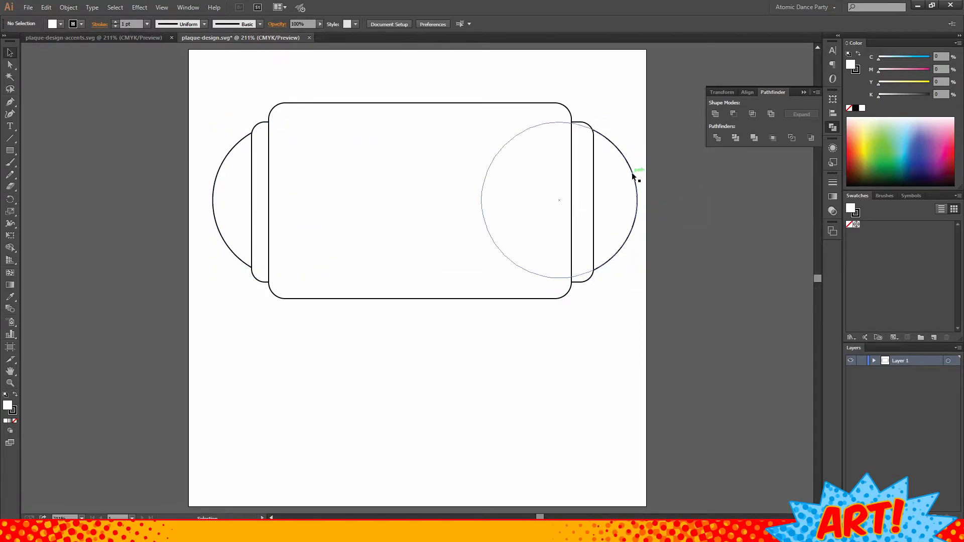
pyautogui.click(633, 141)
pyautogui.keyDown('alt'); pyautogui.moveTo(425, 122); pyautogui.dragTo(426, 131); pyautogui.keyUp('alt')
pyautogui.click(363, 88)
# Centre all plaque shapes horizontally and vertically on the artboard, vertical position 3 in.
pyautogui.moveTo(198, 99); pyautogui.dragTo(668, 305)
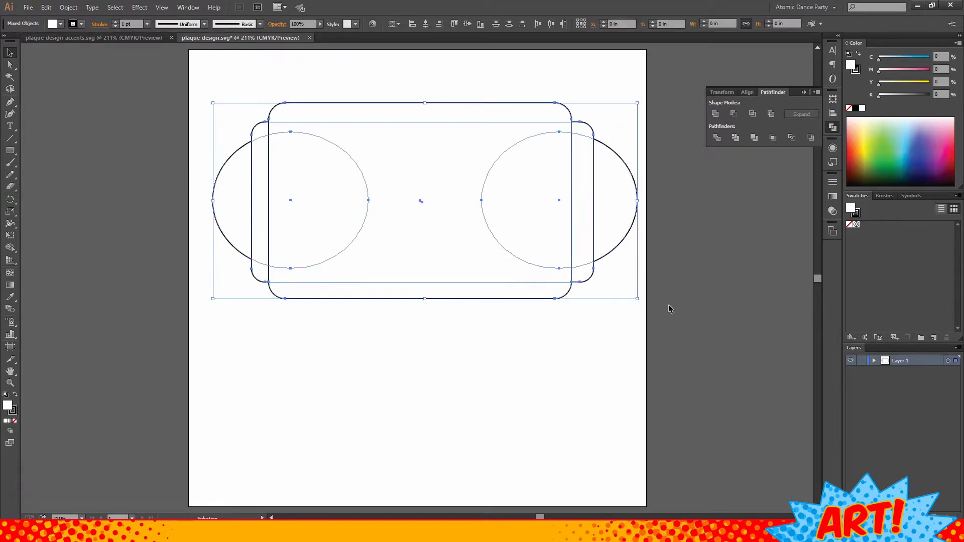
pyautogui.click(833, 182)
pyautogui.click(833, 116)
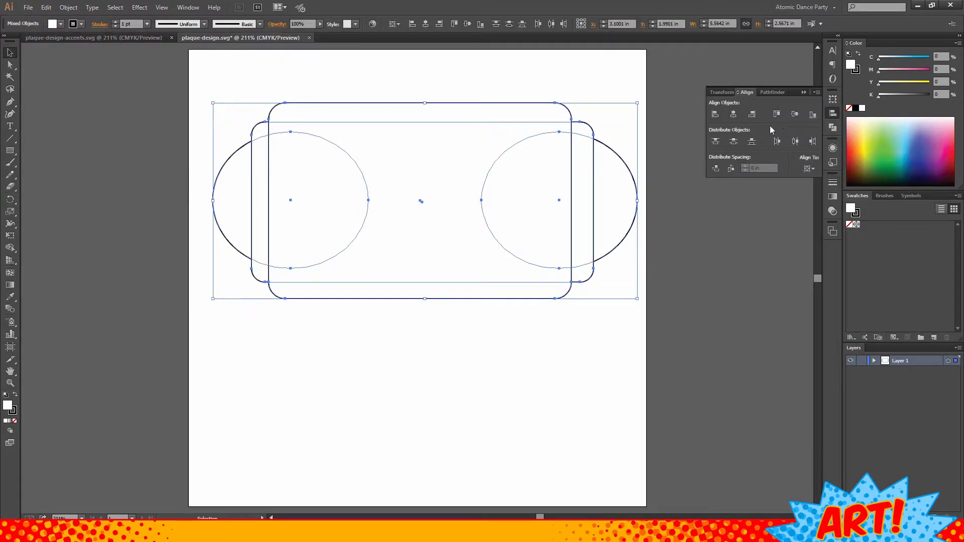
pyautogui.click(733, 114)
pyautogui.click(795, 114)
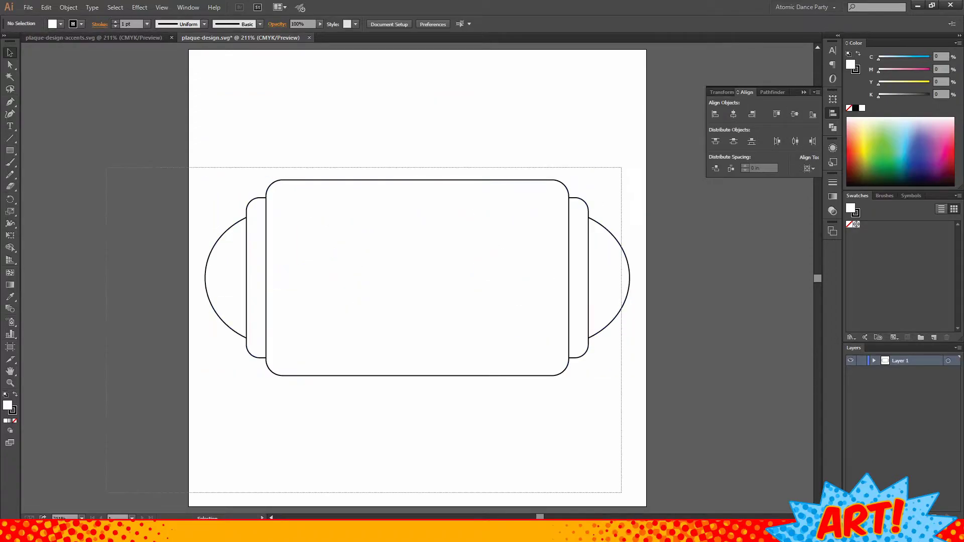
pyautogui.moveTo(395, 325); pyautogui.dragTo(402, 318)
pyautogui.click(422, 444)
# Select all the plaque shapes and move them up to the top of the page.
pyautogui.scroll(1, 516, 424)
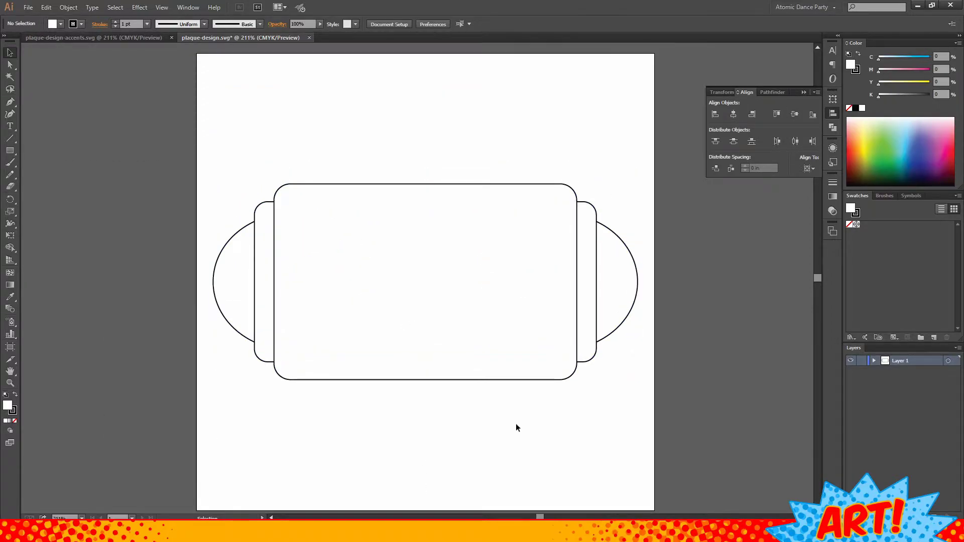
pyautogui.click(484, 301)
pyautogui.moveTo(644, 164); pyautogui.dragTo(200, 388)
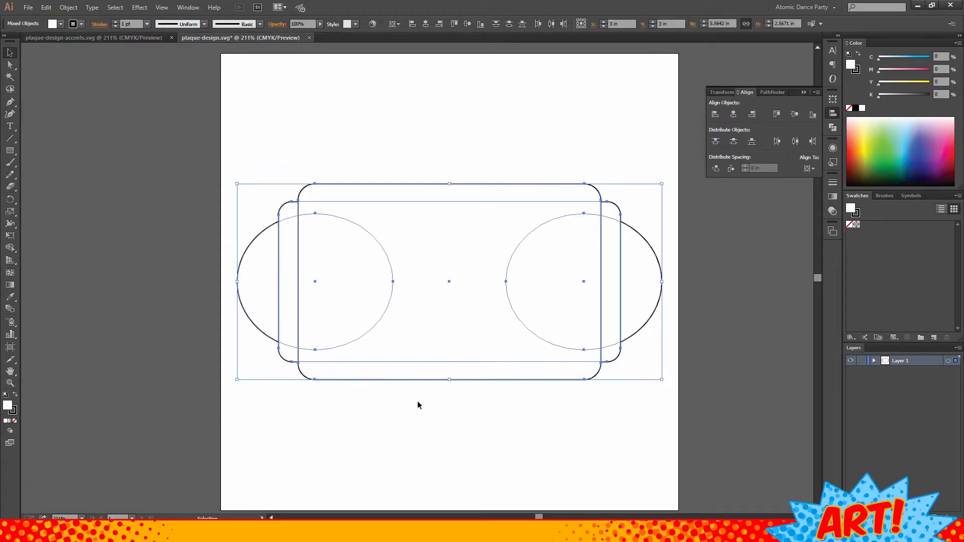
pyautogui.moveTo(465, 364); pyautogui.dragTo(469, 261)
pyautogui.click(618, 358)
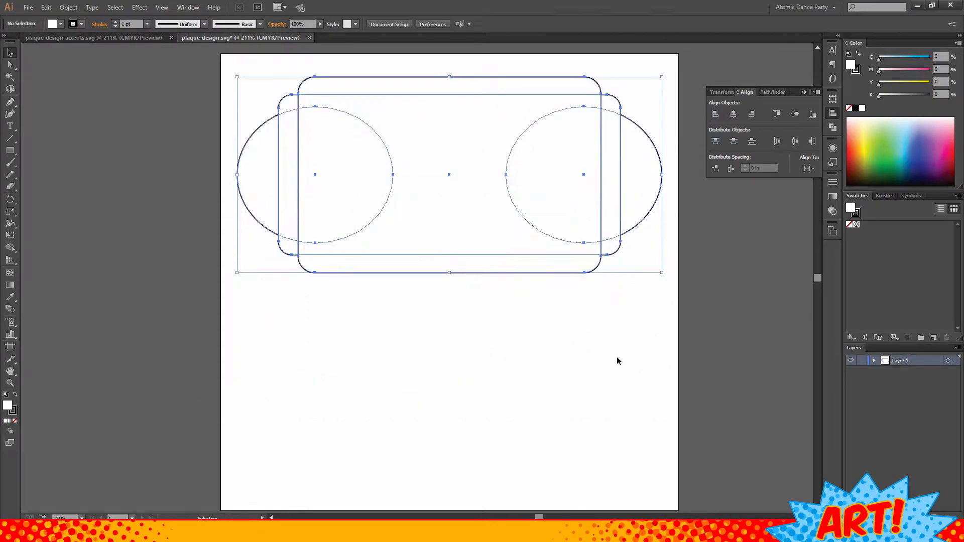
pyautogui.hscroll(2, 566, 344)
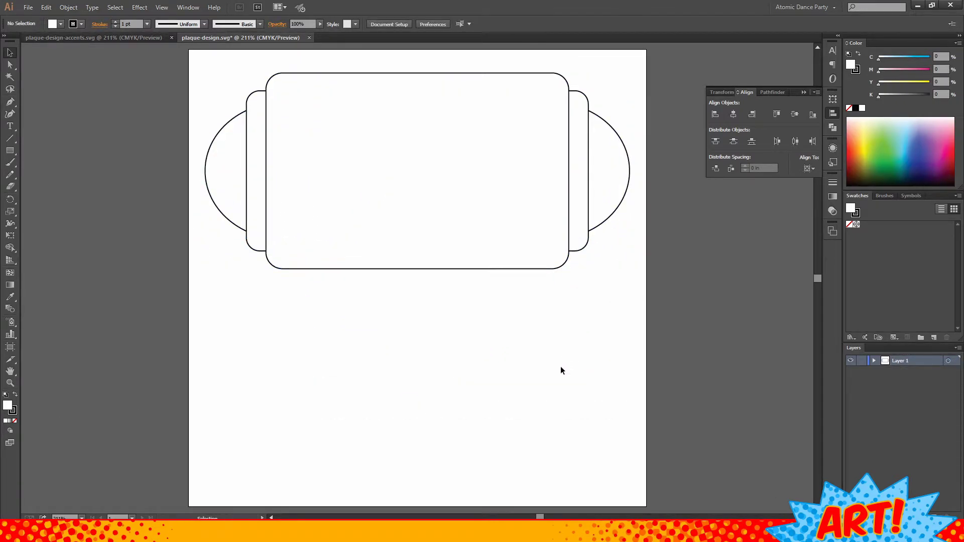
# Draw a wide lower rectangle with 0.63 in Inverted Round corners.
pyautogui.click(11, 150)
pyautogui.moveTo(214, 296); pyautogui.dragTo(623, 482)
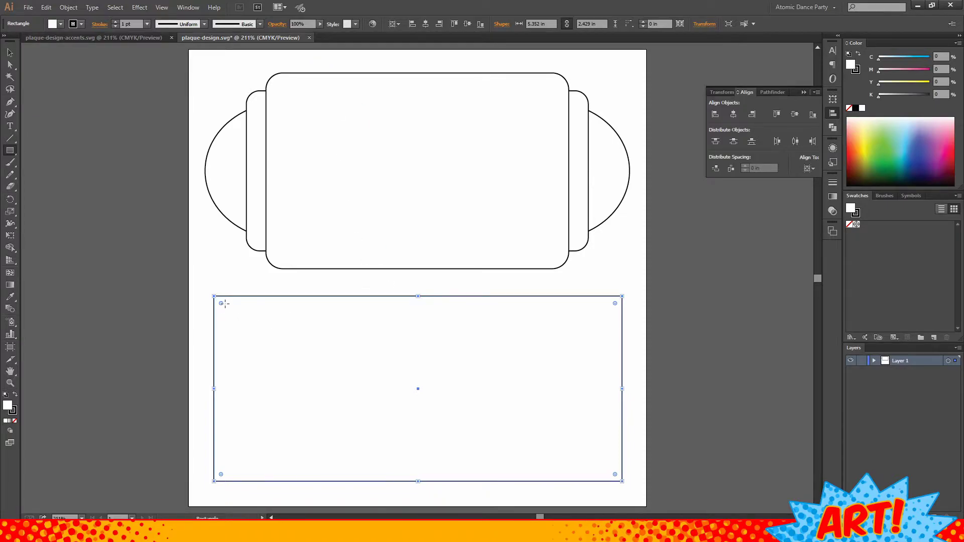
pyautogui.moveTo(221, 304); pyautogui.dragTo(275, 364)
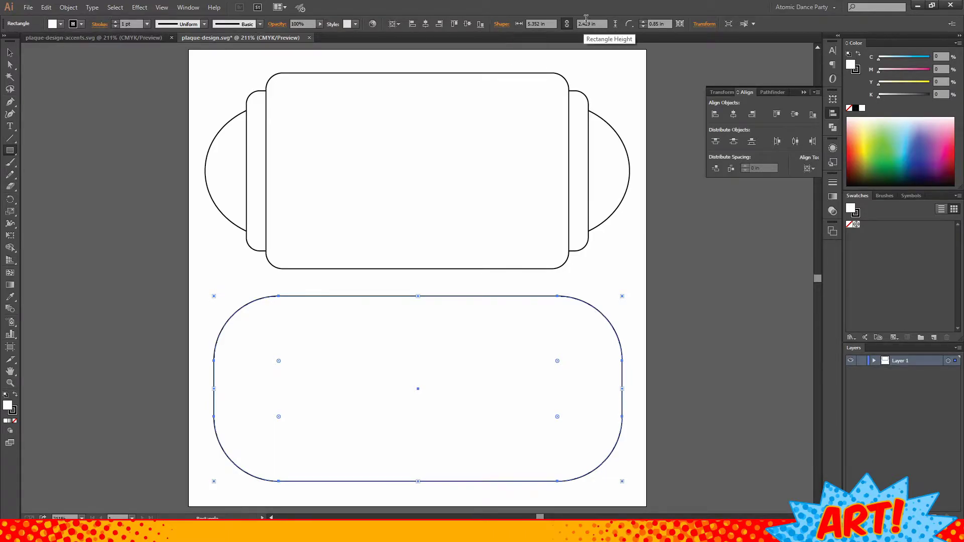
pyautogui.click(630, 23)
pyautogui.click(643, 39)
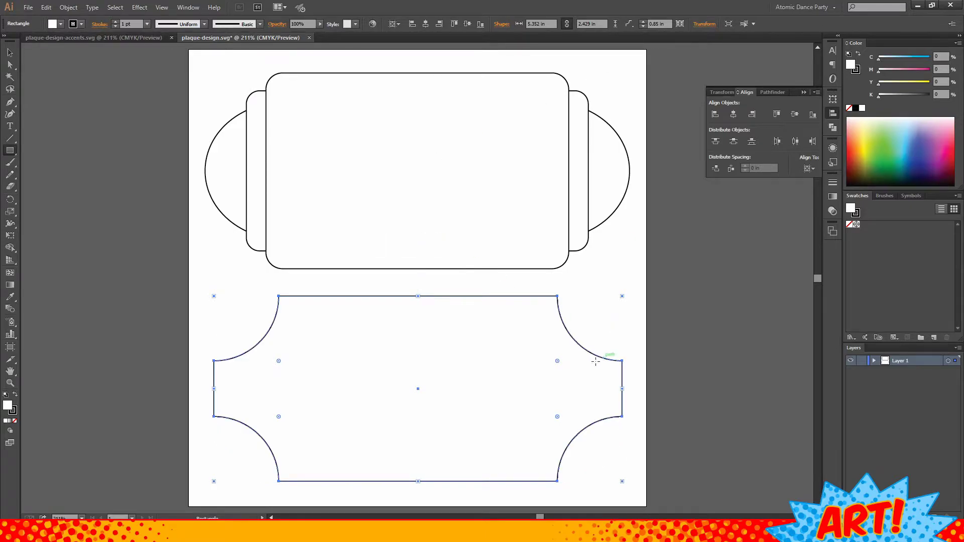
pyautogui.moveTo(558, 360); pyautogui.dragTo(574, 346)
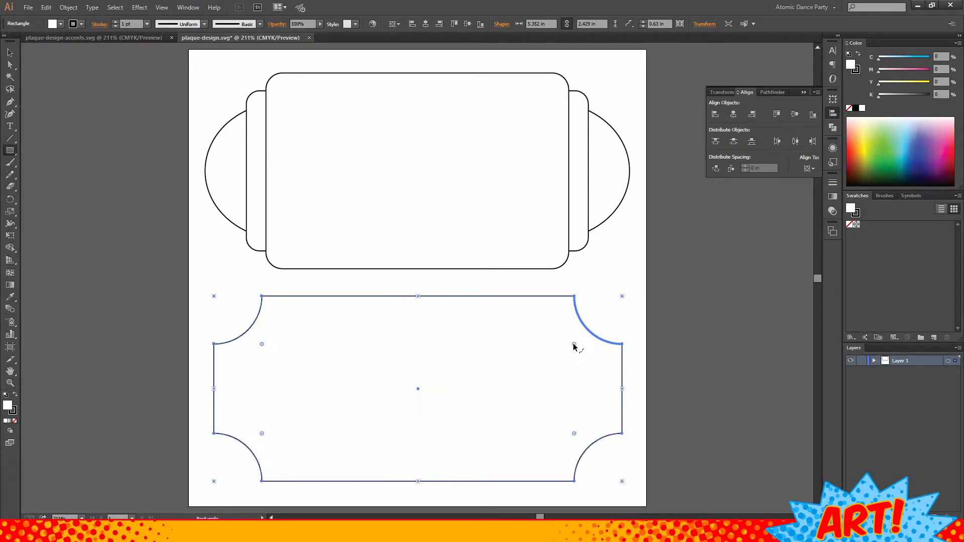
# Expand the scooped-corner rectangle's fill only into a plain path with Object > Expand.
pyautogui.click(10, 53)
pyautogui.click(203, 372)
pyautogui.click(287, 416)
pyautogui.click(69, 7)
pyautogui.click(102, 118)
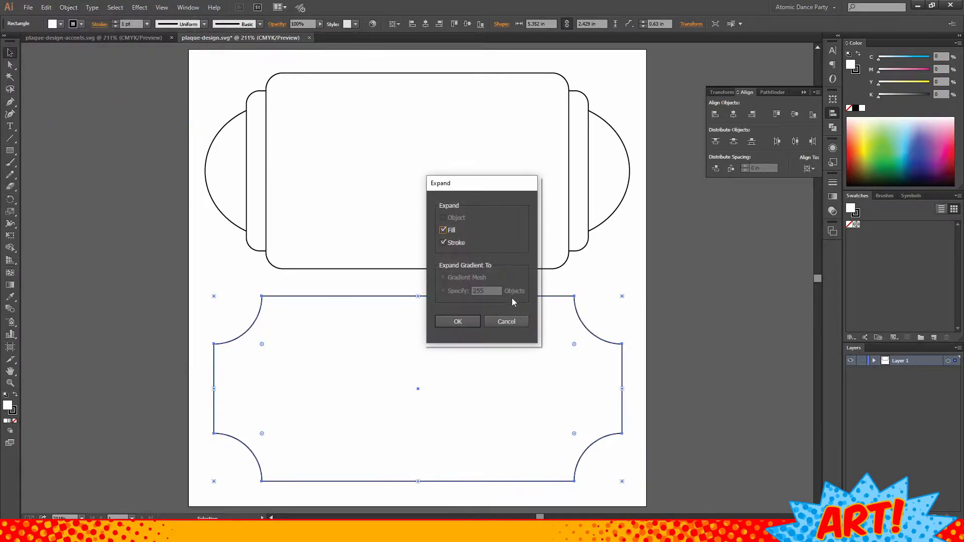
pyautogui.click(450, 243)
pyautogui.click(446, 327)
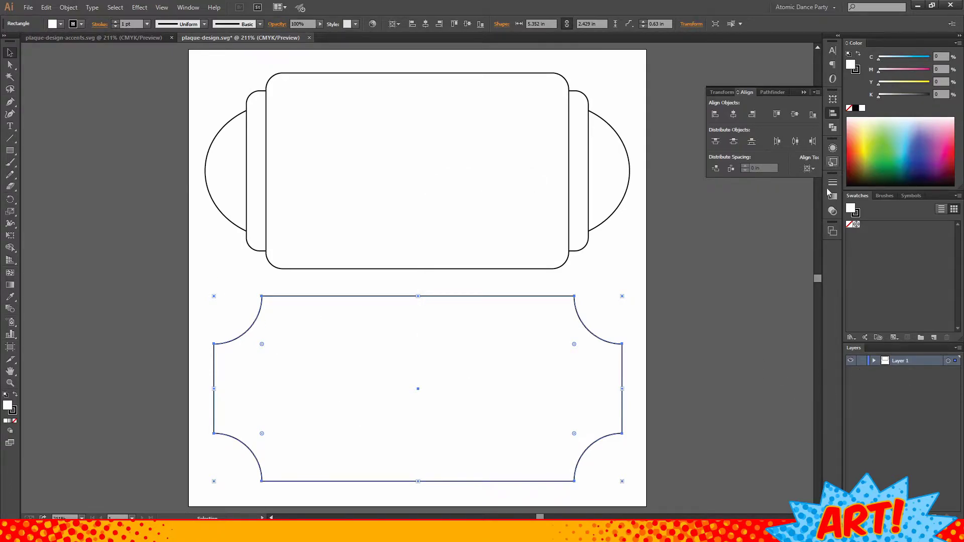
# Unite the lower plaque into a single path with Pathfinder.
pyautogui.click(833, 127)
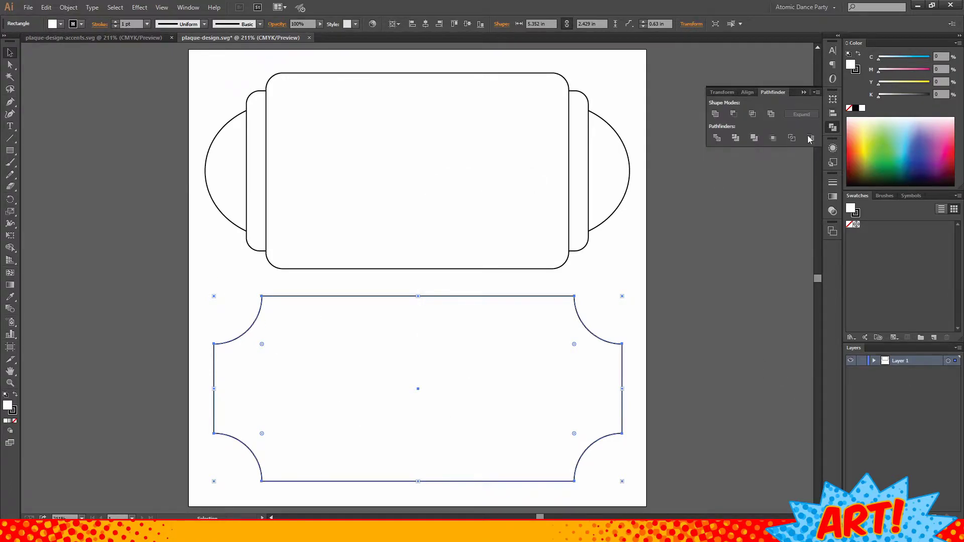
pyautogui.click(716, 115)
pyautogui.click(607, 292)
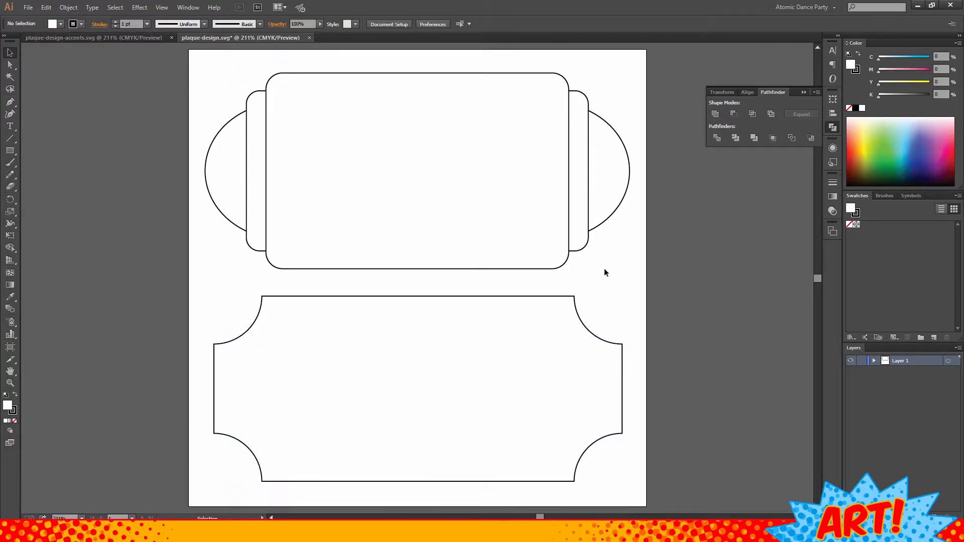
pyautogui.click(553, 238)
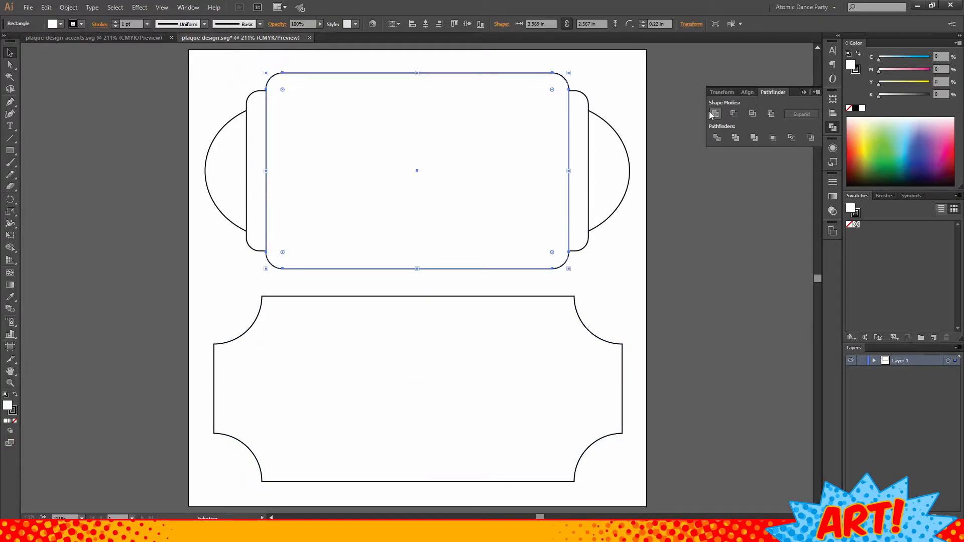
# Unite the top plaque's two rounded rectangles and two ovals into one outline.
pyautogui.click(583, 138)
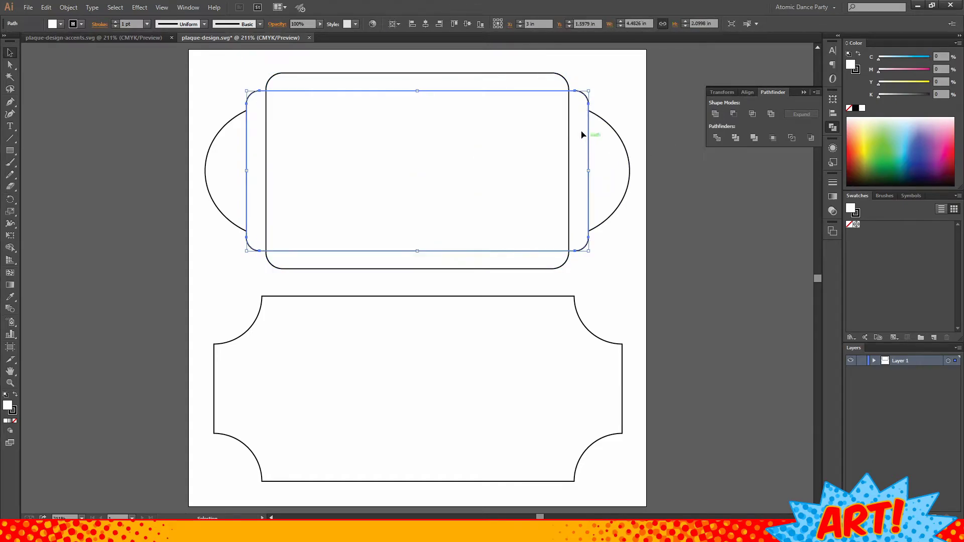
pyautogui.click(592, 72)
pyautogui.click(610, 144)
pyautogui.moveTo(633, 79); pyautogui.dragTo(164, 354)
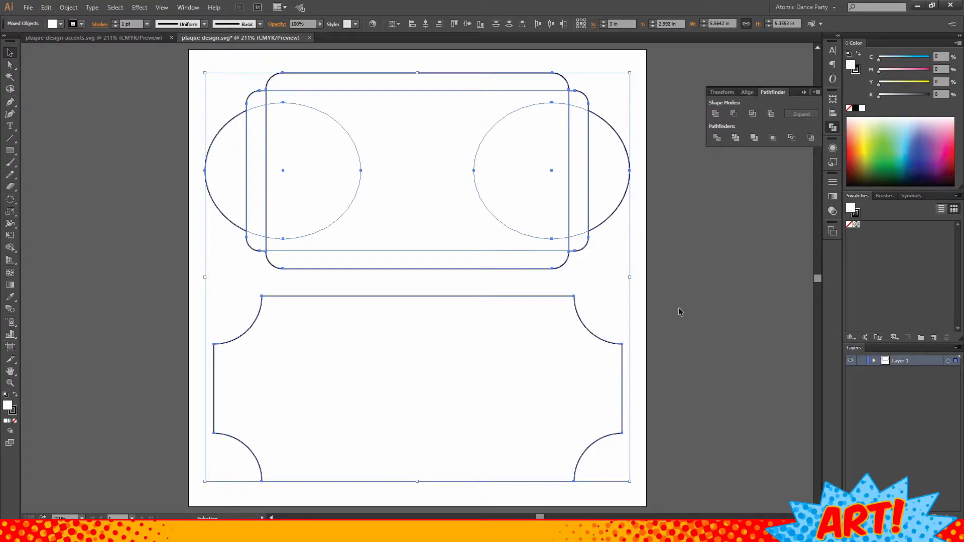
pyautogui.click(661, 324)
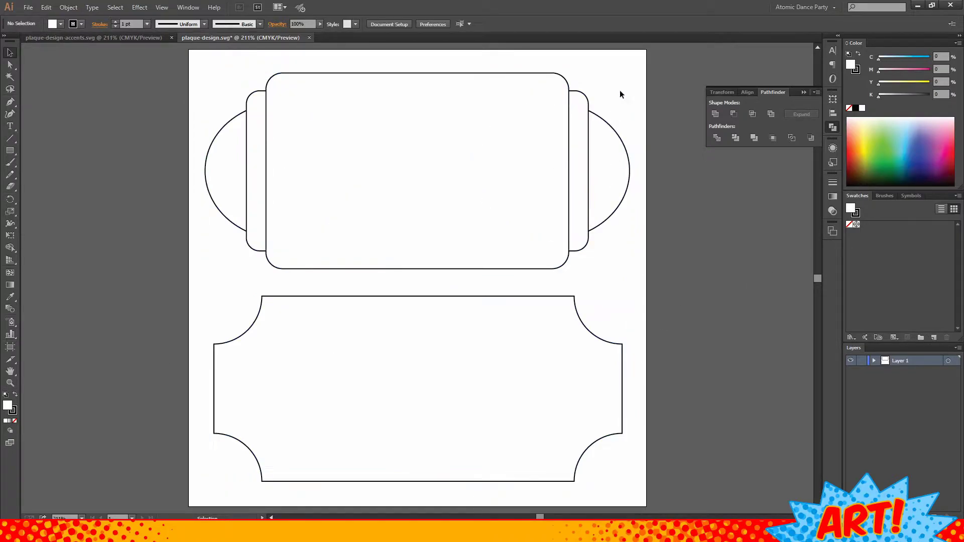
pyautogui.moveTo(641, 96); pyautogui.dragTo(217, 231)
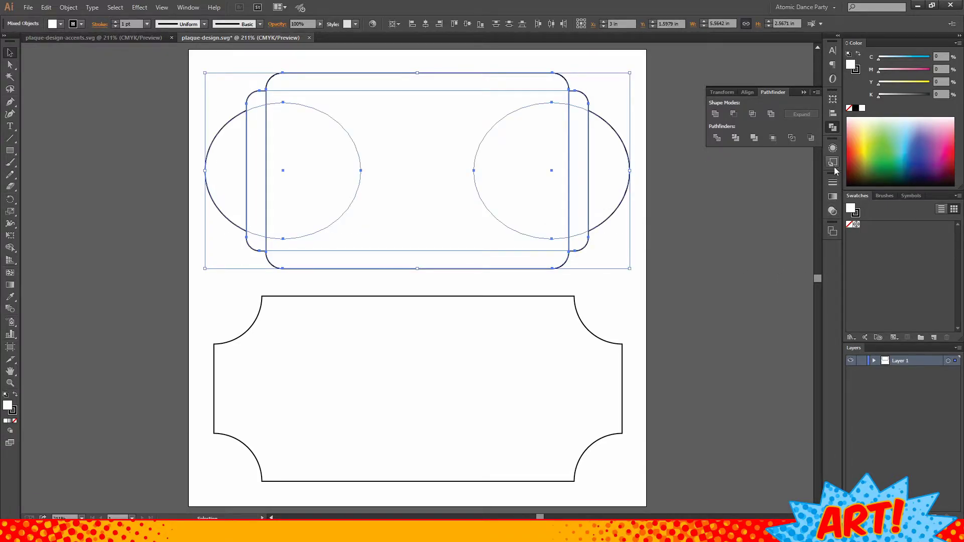
pyautogui.click(715, 114)
# Copy both plaque outlines and switch to the plaque-design-accents.svg document.
pyautogui.moveTo(636, 82); pyautogui.dragTo(149, 390)
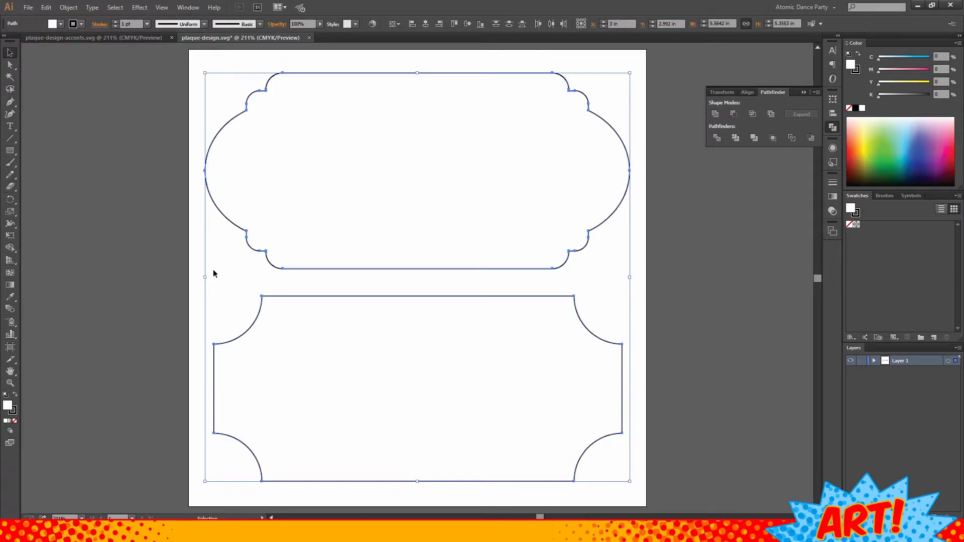
pyautogui.click(361, 174)
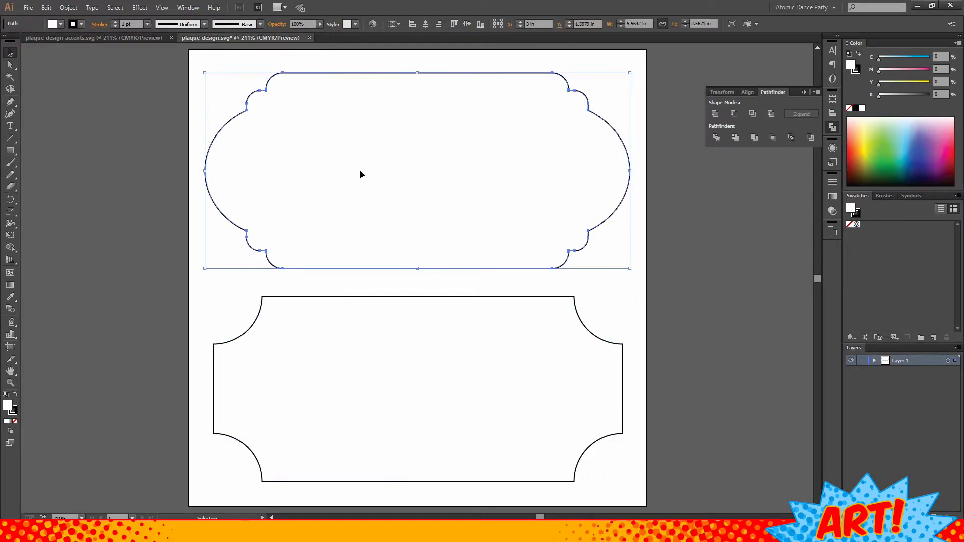
pyautogui.keyDown('shift'); pyautogui.click(359, 339); pyautogui.keyUp('shift')
pyautogui.press('a')
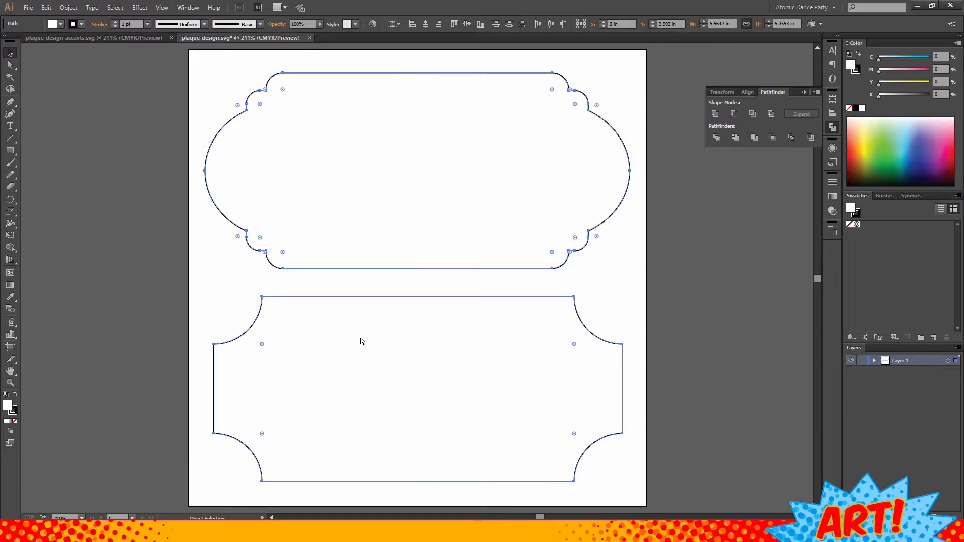
pyautogui.click(103, 38)
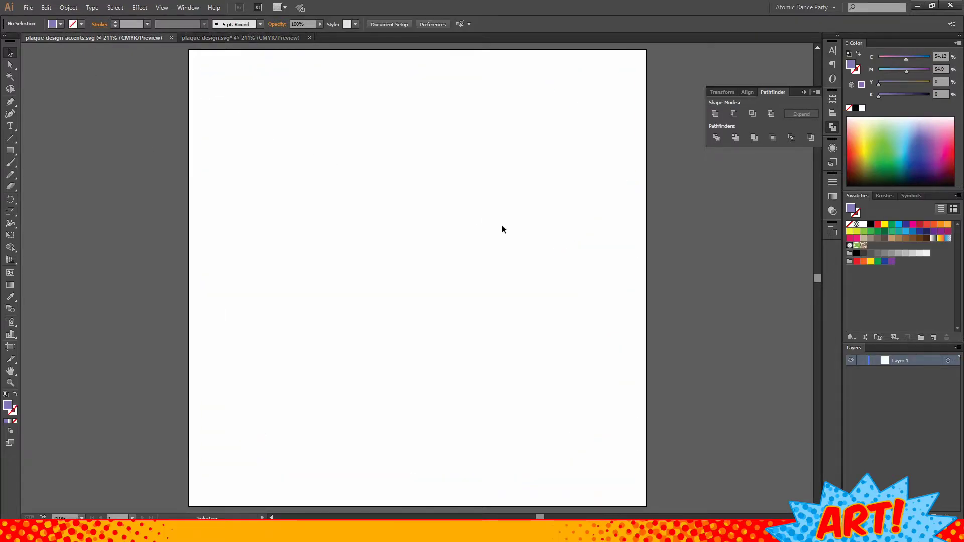
# Paste both plaque outlines into the accents document and select them.
pyautogui.hotkey('ctrl', 'v')
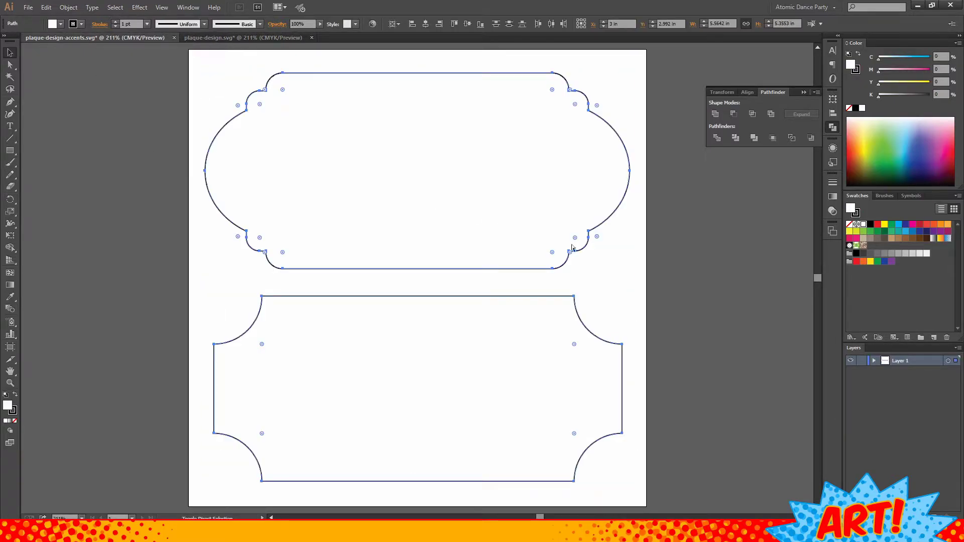
pyautogui.click(675, 230)
pyautogui.hotkey('ctrl', 'a')
# Raise both plaques' stroke weight to 24 pt.
pyautogui.click(116, 22)
pyautogui.click(116, 22)
pyautogui.click(116, 22)
pyautogui.click(116, 22)
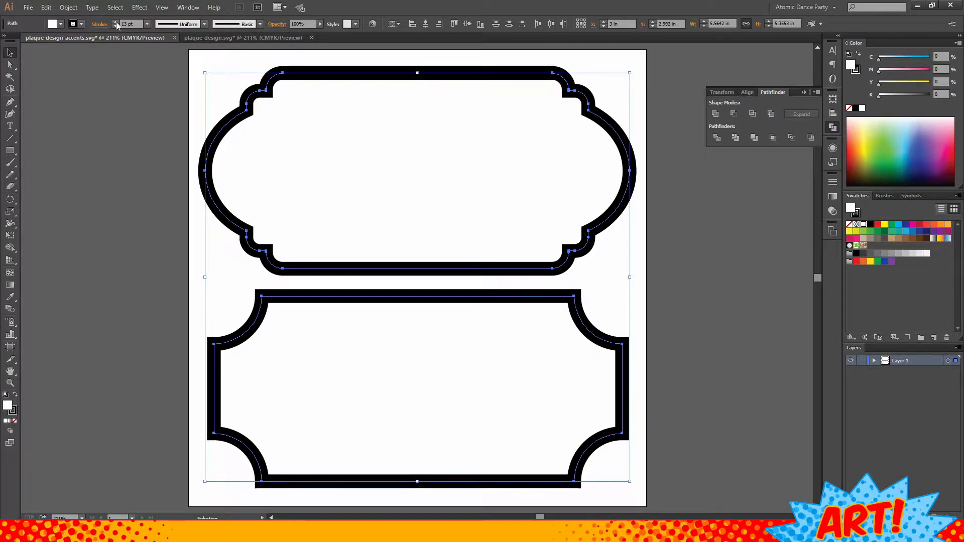
pyautogui.click(116, 23)
pyautogui.click(116, 22)
pyautogui.click(116, 22)
pyautogui.click(116, 22)
pyautogui.click(116, 22)
pyautogui.click(116, 23)
pyautogui.click(116, 22)
pyautogui.click(116, 22)
pyautogui.click(116, 22)
pyautogui.click(116, 22)
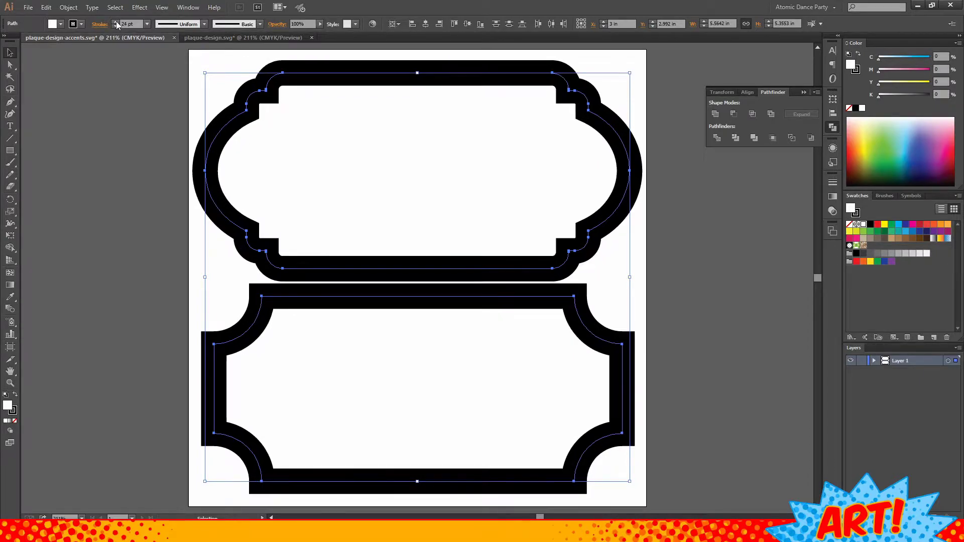
# Give the thick borders a Round Join in the Stroke panel.
pyautogui.click(831, 115)
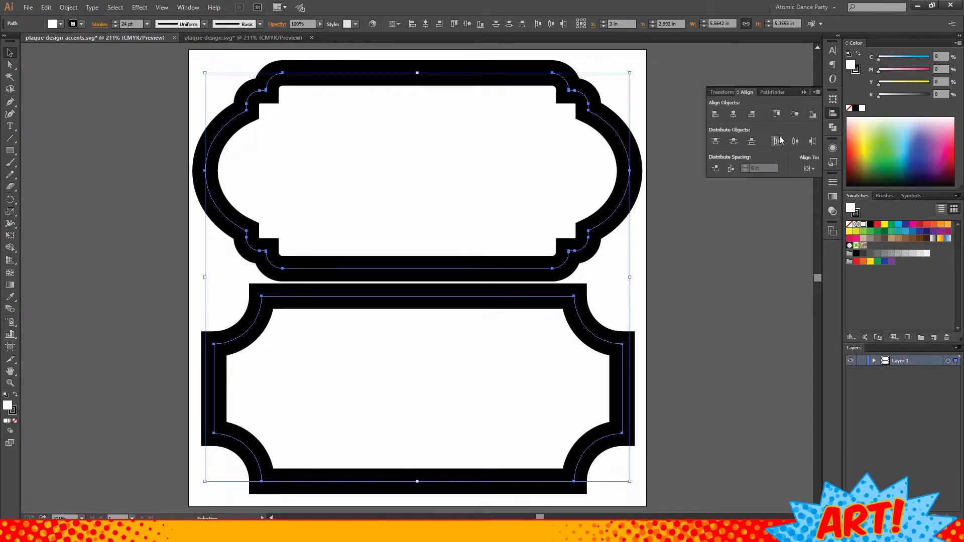
pyautogui.click(836, 182)
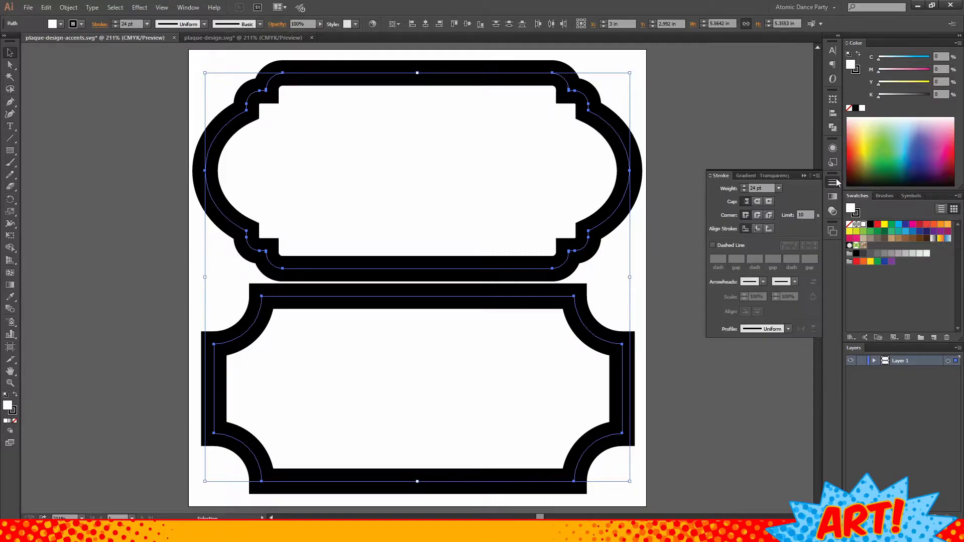
pyautogui.click(757, 215)
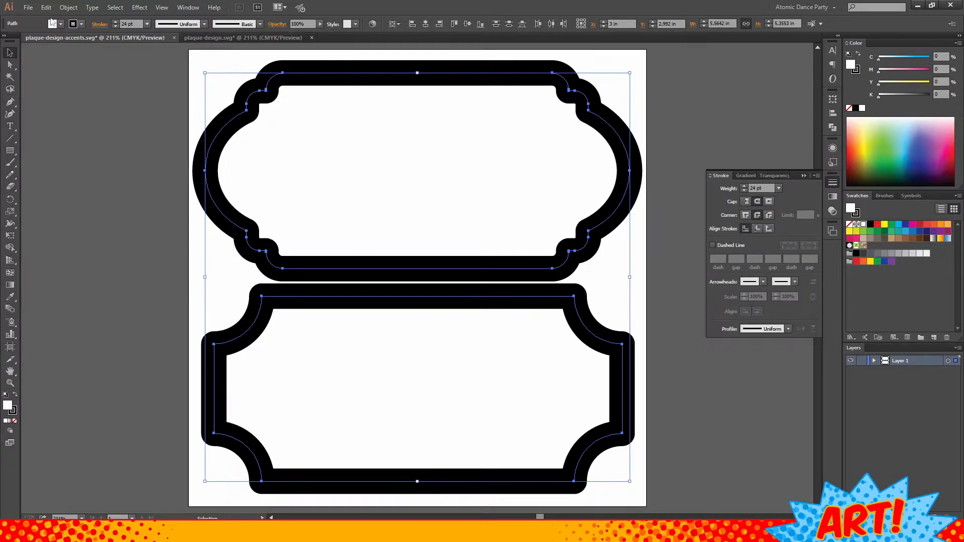
# Expand both plaques' fill and stroke into filled shapes with Object > Expand.
pyautogui.click(68, 7)
pyautogui.click(75, 113)
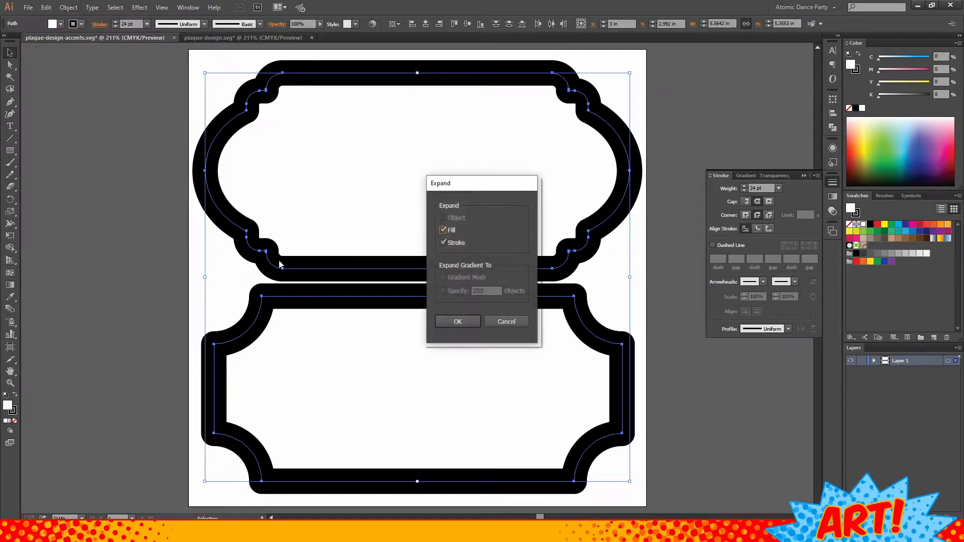
pyautogui.click(458, 322)
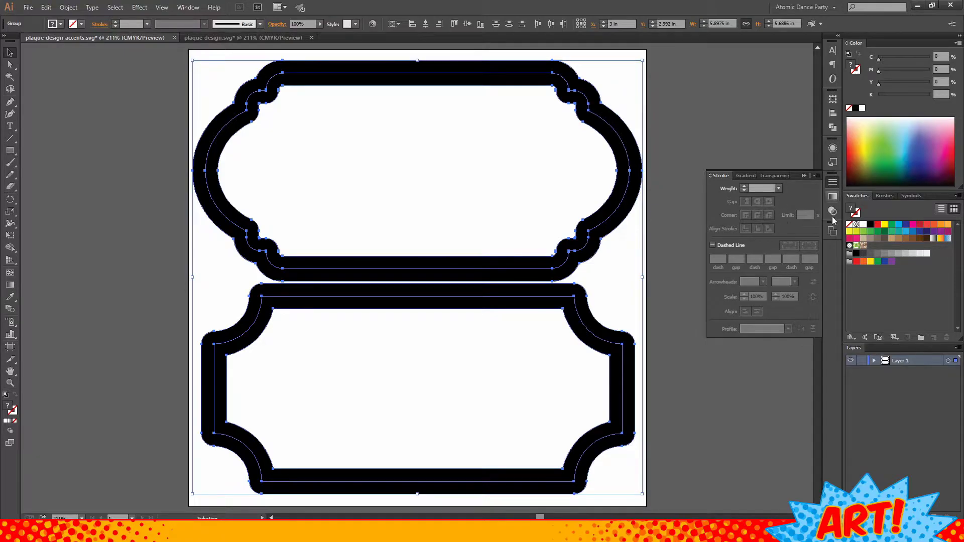
# Apply a Pathfinder shape mode to leave the top plaque as one outline.
pyautogui.click(833, 127)
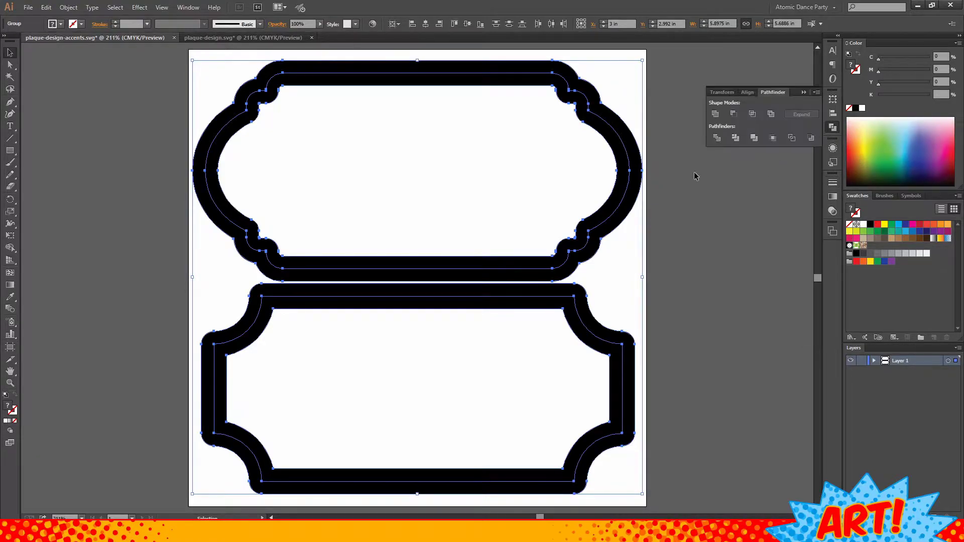
pyautogui.click(613, 189)
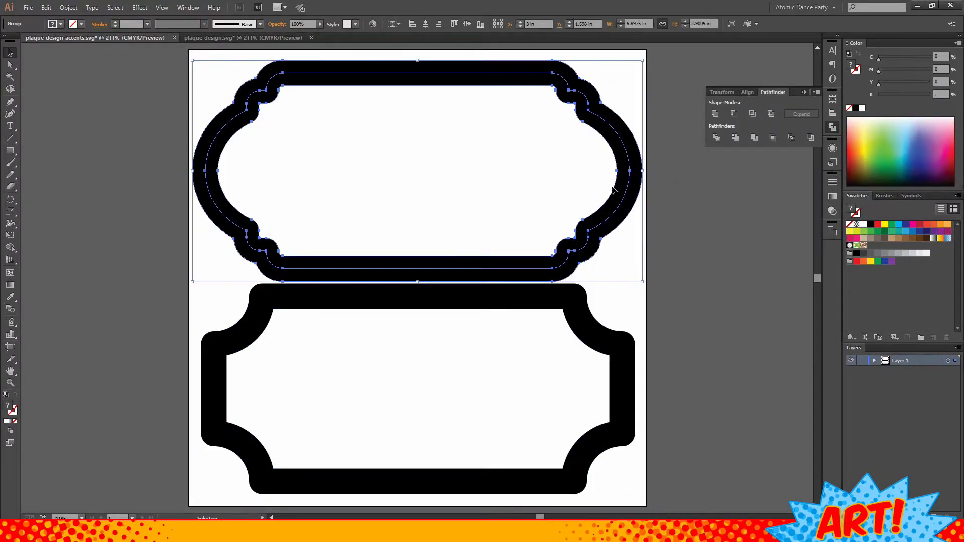
pyautogui.click(734, 114)
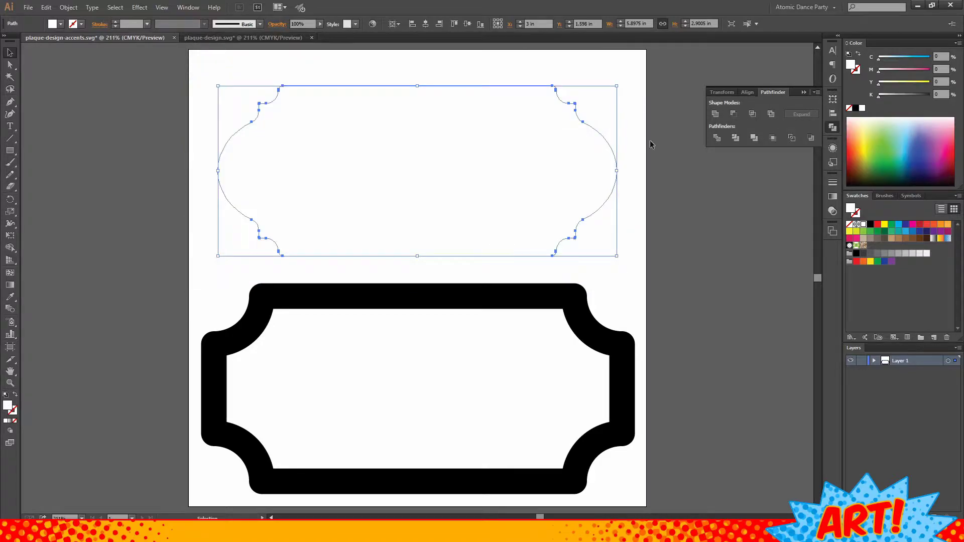
# Make the lower plaque a single outline and fill both plaques light blue.
pyautogui.click(412, 344)
pyautogui.click(733, 114)
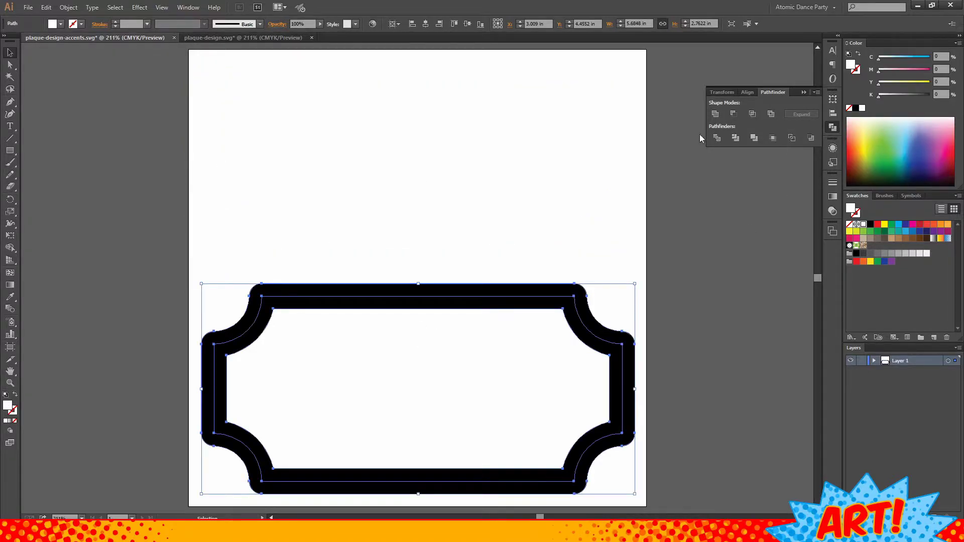
pyautogui.keyDown('shift'); pyautogui.click(393, 221); pyautogui.keyUp('shift')
pyautogui.click(914, 138)
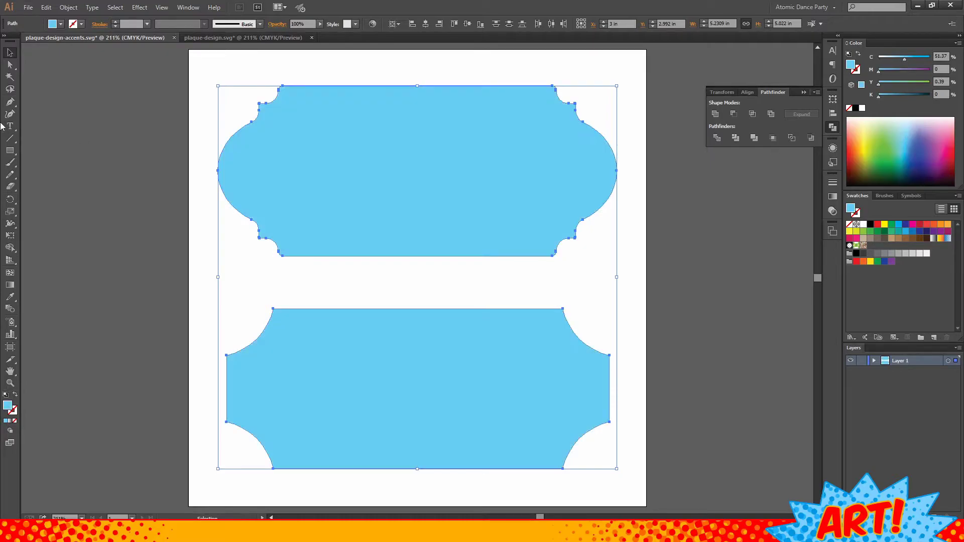
# Swap fill and stroke so both plaques get a 7 pt light-blue outline.
pyautogui.click(181, 139)
pyautogui.click(339, 165)
pyautogui.keyDown('shift'); pyautogui.click(390, 366); pyautogui.keyUp('shift')
pyautogui.click(15, 396)
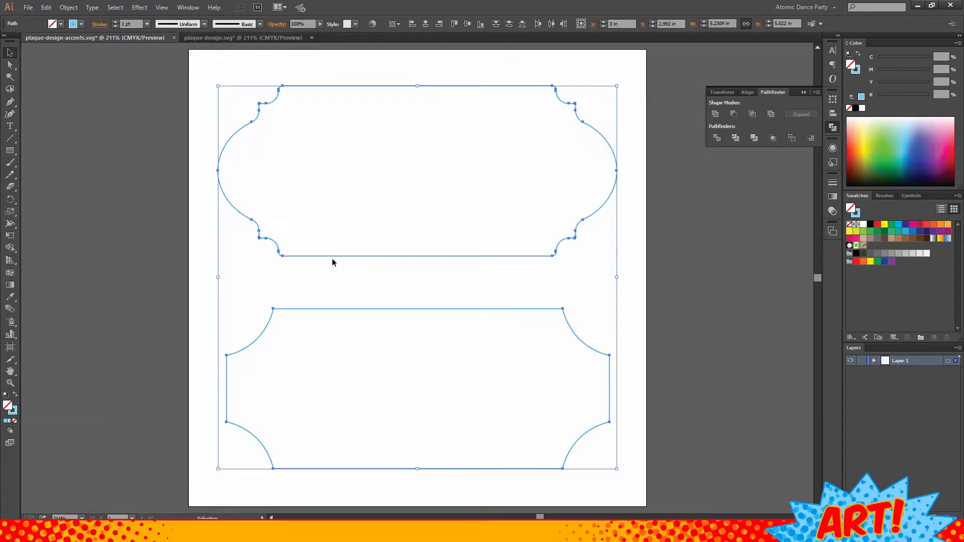
pyautogui.click(115, 22)
pyautogui.click(115, 22)
pyautogui.click(115, 22)
pyautogui.click(115, 22)
pyautogui.click(115, 22)
pyautogui.click(115, 22)
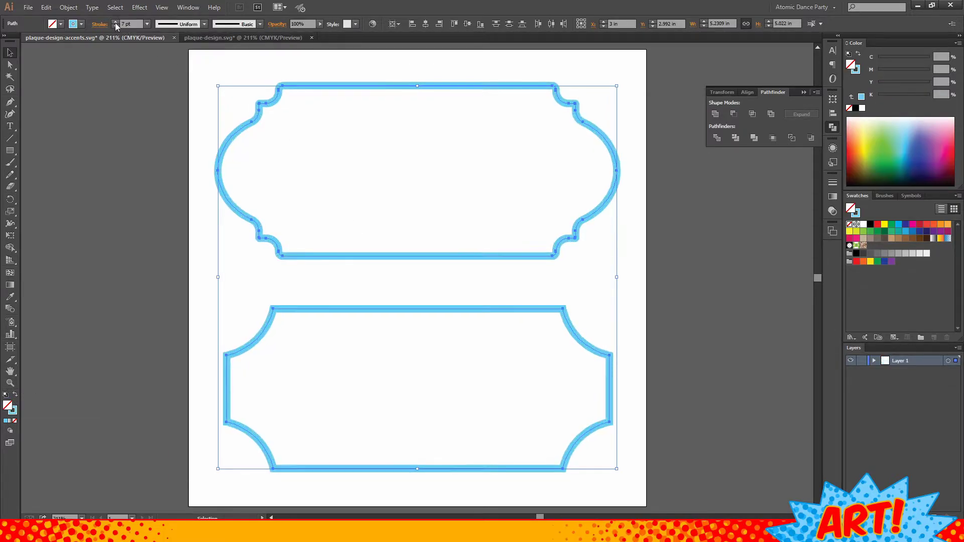
# Reselect both plaques and fill them with magenta.
pyautogui.click(211, 263)
pyautogui.click(352, 257)
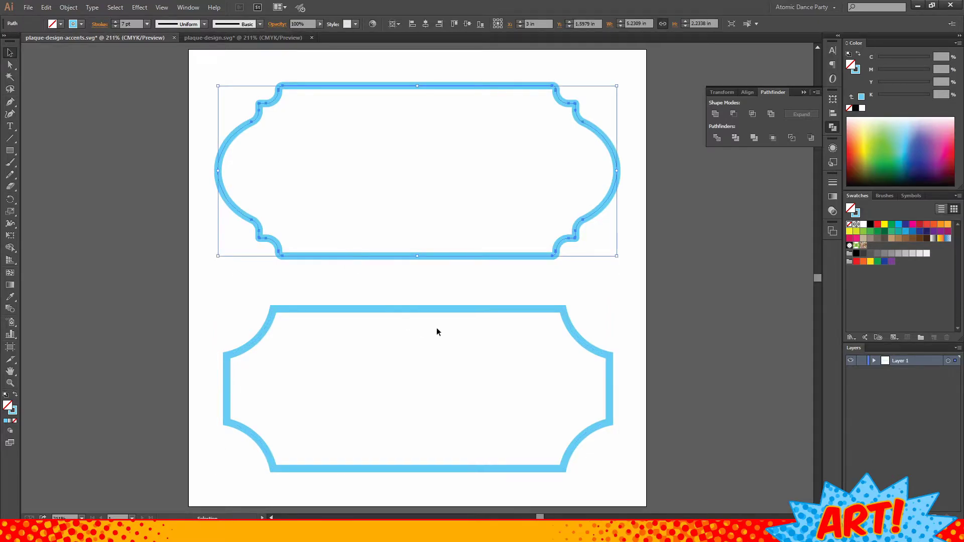
pyautogui.keyDown('shift'); pyautogui.click(441, 310); pyautogui.keyUp('shift')
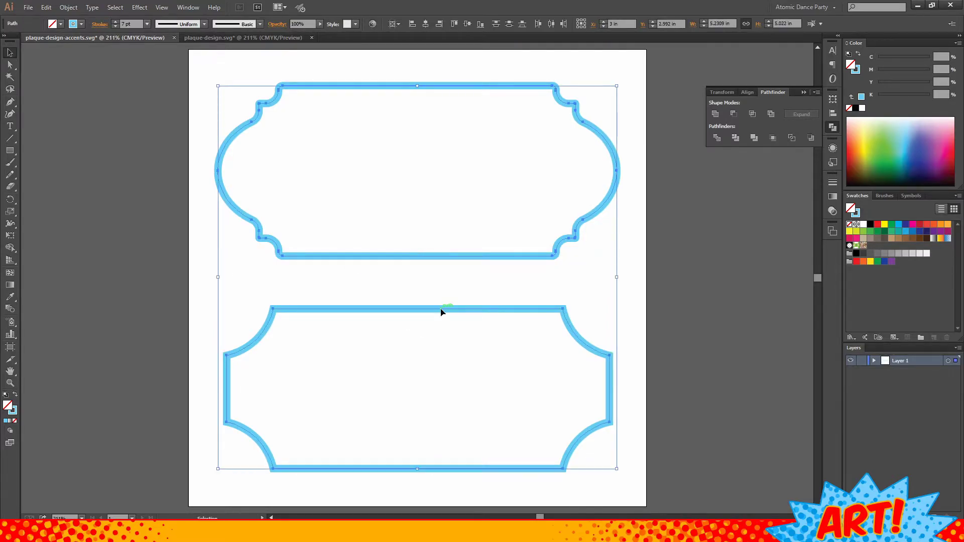
pyautogui.click(389, 284)
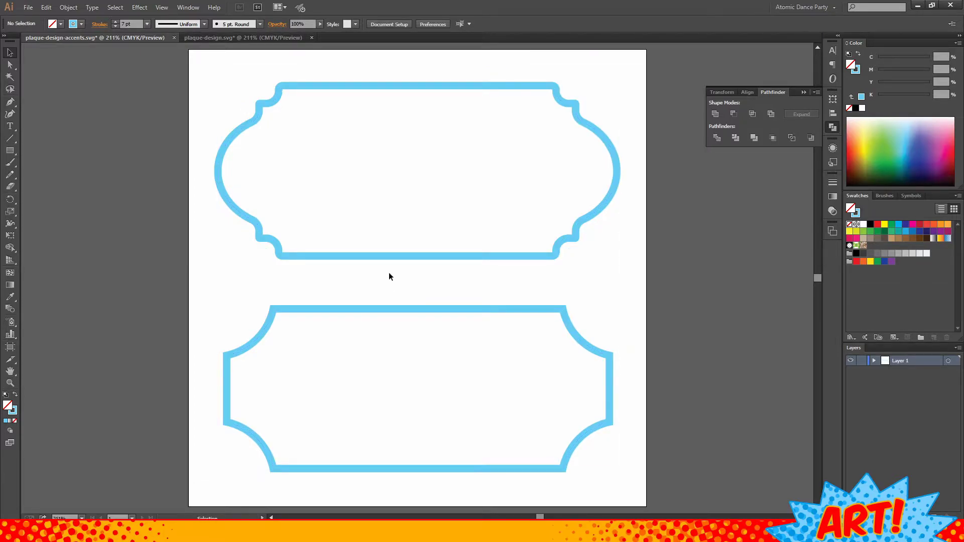
pyautogui.click(578, 235)
pyautogui.keyDown('shift'); pyautogui.click(574, 340); pyautogui.keyUp('shift')
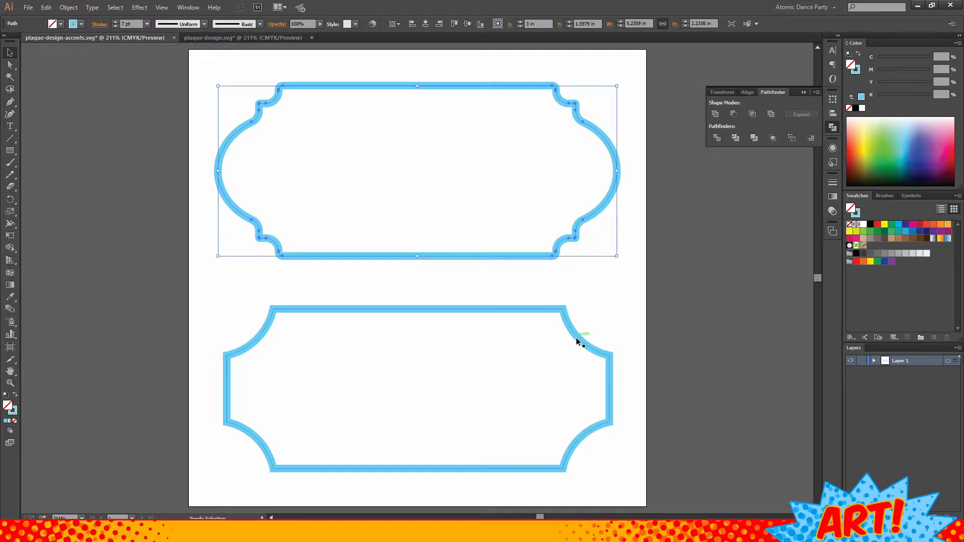
pyautogui.click(61, 24)
pyautogui.click(70, 40)
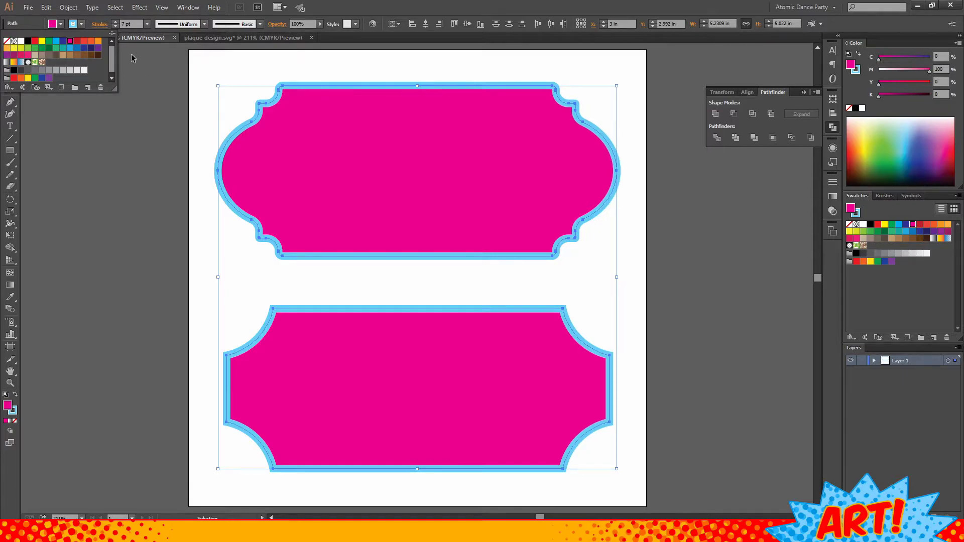
# Thicken both plaques' light-blue borders to 23 pt.
pyautogui.click(118, 22)
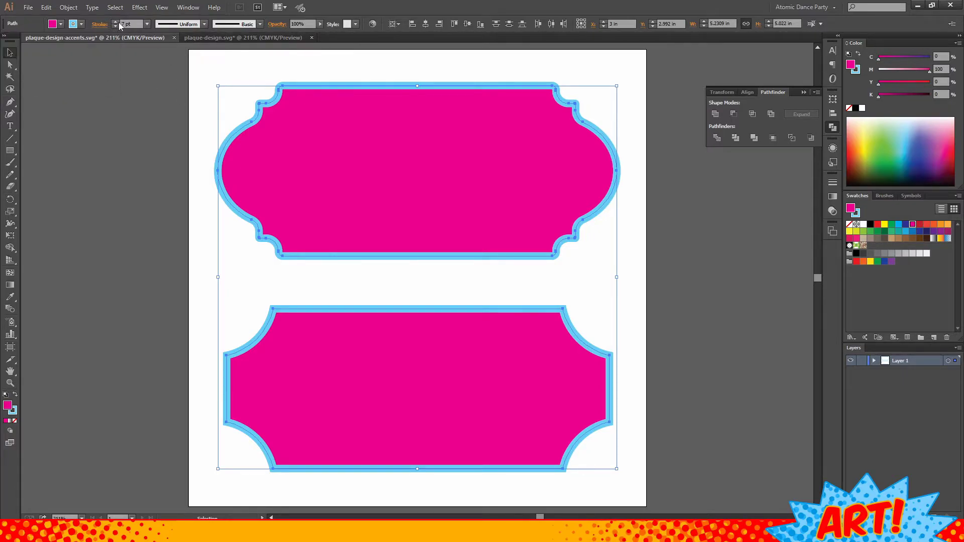
pyautogui.click(117, 22)
pyautogui.click(117, 22)
pyautogui.click(118, 22)
pyautogui.click(117, 23)
pyautogui.click(116, 23)
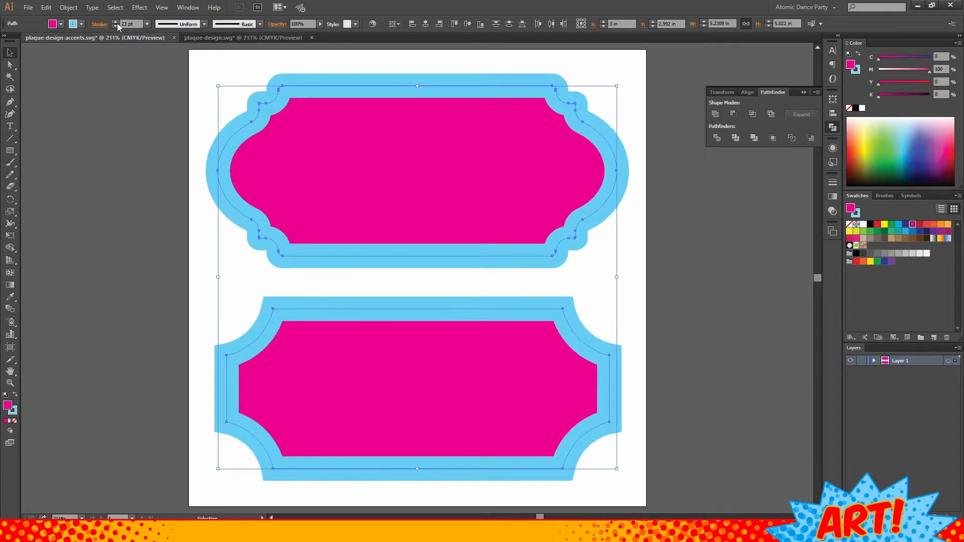
# Expand the thick borders into filled shapes with Object > Expand.
pyautogui.click(68, 8)
pyautogui.click(126, 117)
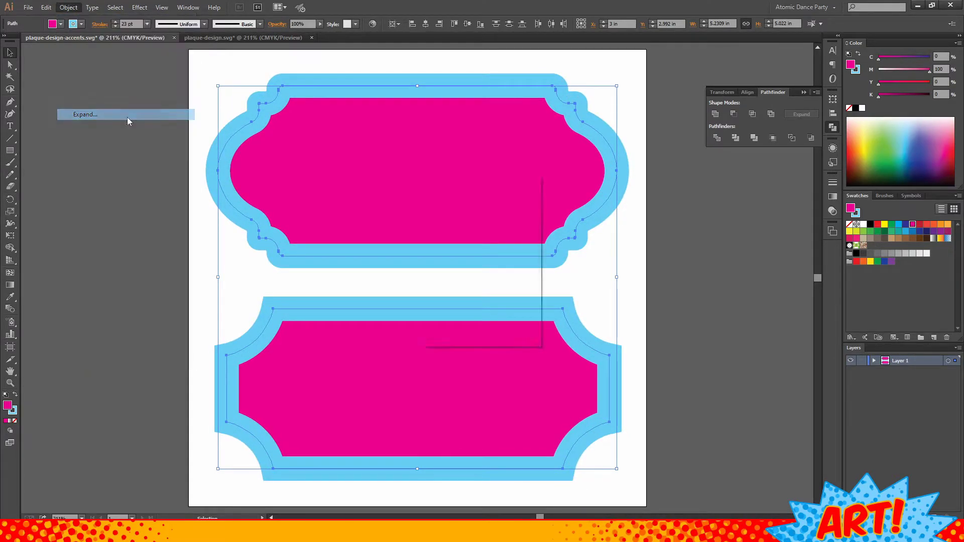
pyautogui.click(469, 318)
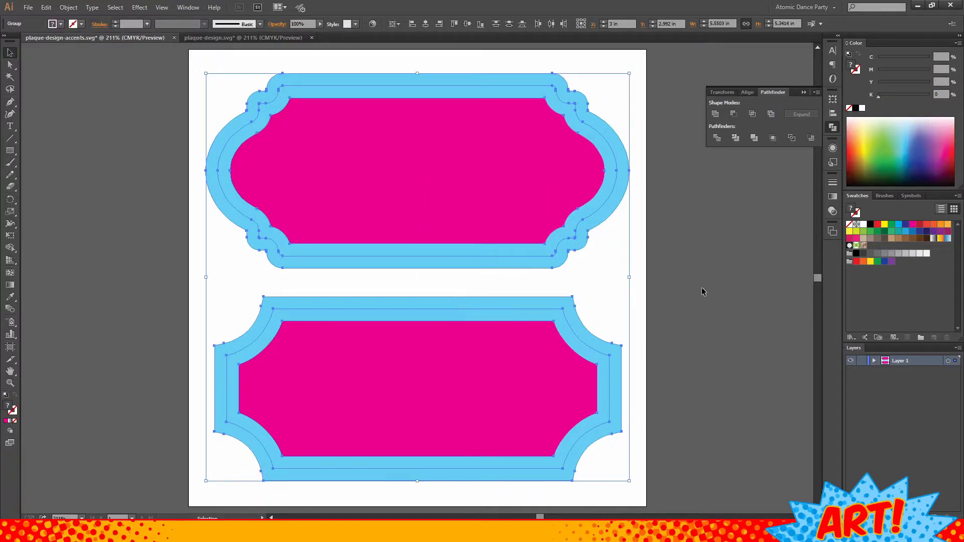
# Cut a white gap into the top and bottom plaques with Minus Front.
pyautogui.click(673, 282)
pyautogui.click(484, 185)
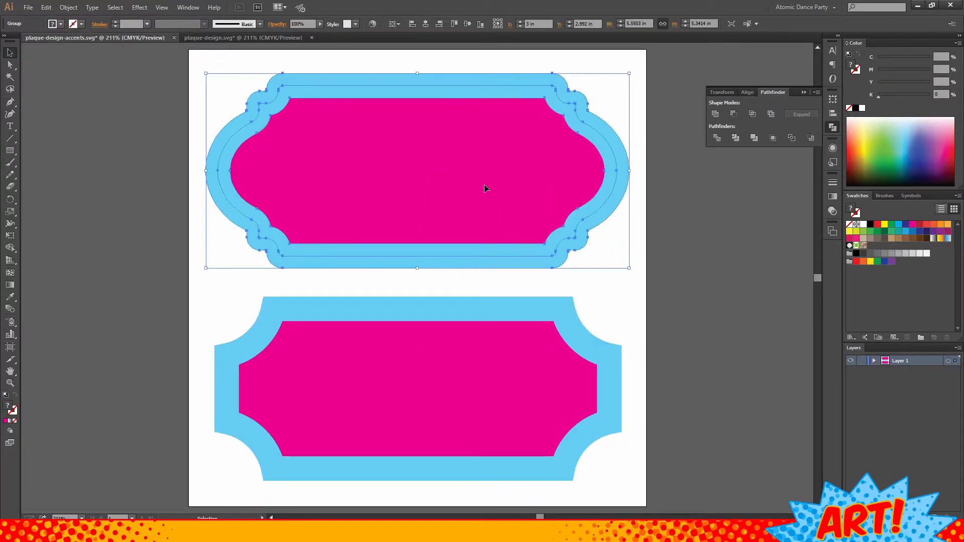
pyautogui.click(736, 115)
pyautogui.click(490, 378)
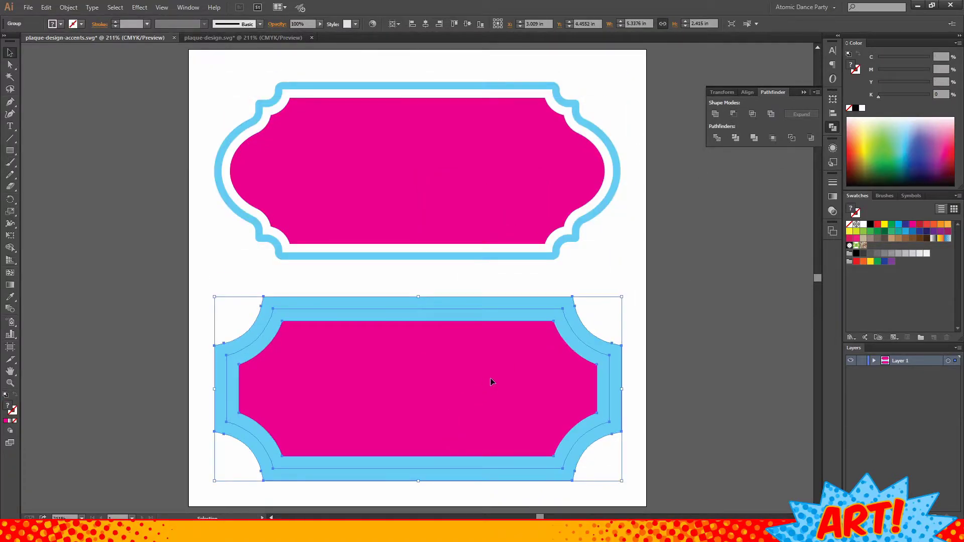
pyautogui.click(738, 114)
pyautogui.click(637, 322)
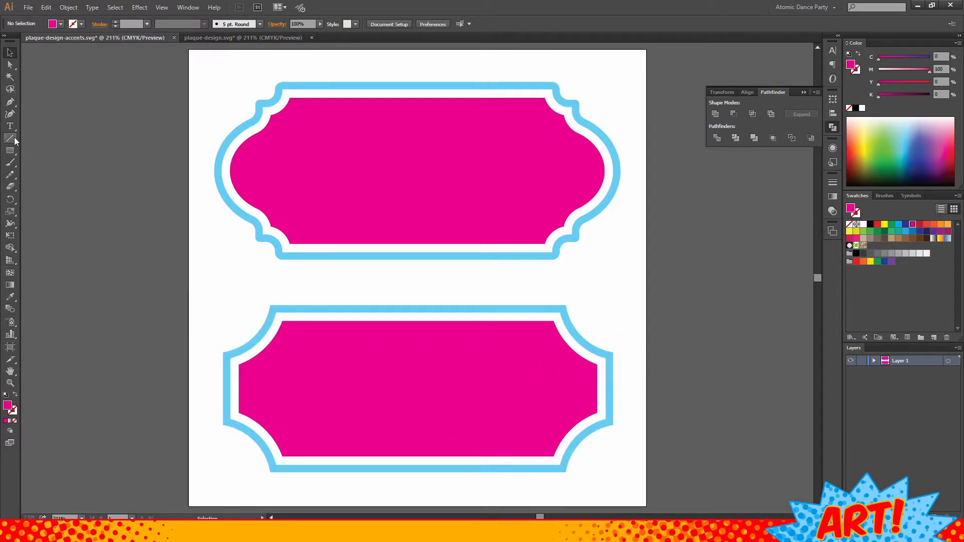
# Draw a small circle near the top plaque's left end with the Ellipse tool.
pyautogui.click(313, 156)
pyautogui.click(139, 171)
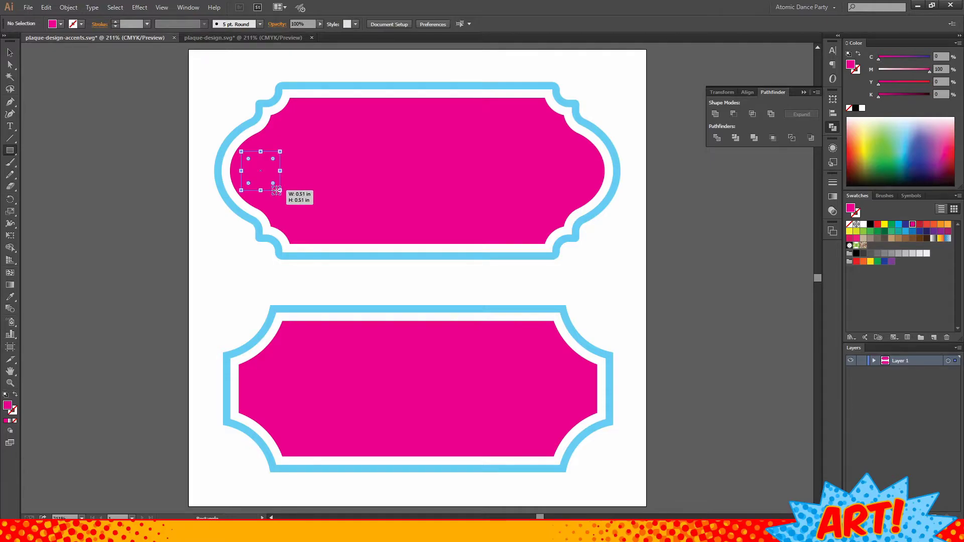
pyautogui.moveTo(2, 147)
pyautogui.mouseDown()
pyautogui.moveTo(45, 170)
pyautogui.moveTo(8, 152)
pyautogui.mouseUp()
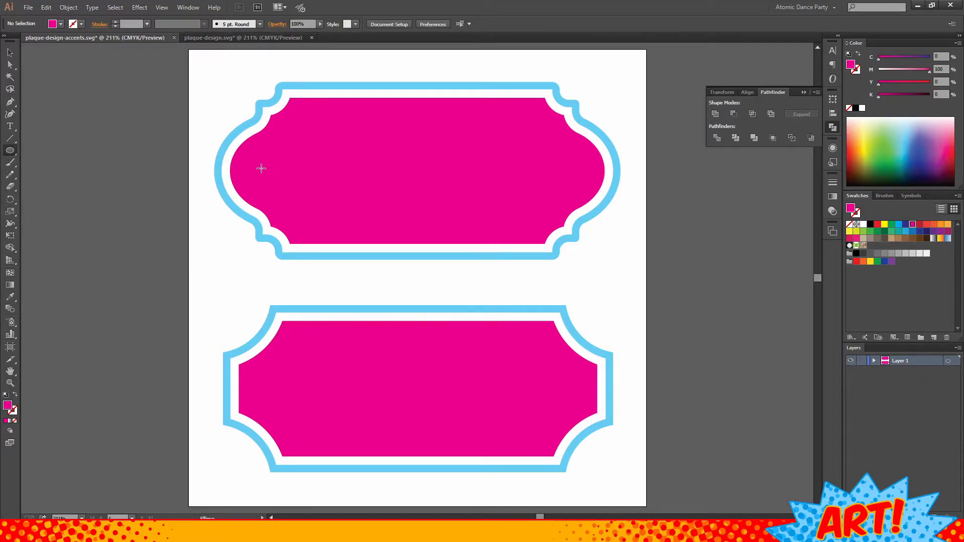
pyautogui.keyDown('alt'); pyautogui.keyDown('shift'); pyautogui.moveTo(261, 171); pyautogui.dragTo(272, 189); pyautogui.keyUp('shift'); pyautogui.keyUp('alt')
pyautogui.press('Left')
pyautogui.press('Left')
pyautogui.press('Left')
pyautogui.press('Left')
pyautogui.press('Left')
pyautogui.press('Left')
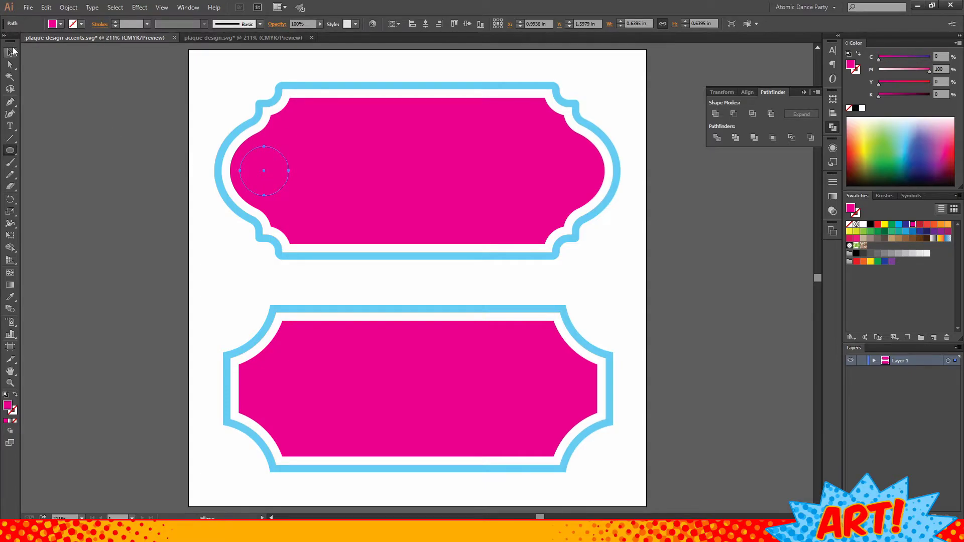
# Fill the circle light blue and add a smaller concentric circle to form a ring.
pyautogui.click(907, 129)
pyautogui.click(10, 52)
pyautogui.click(95, 95)
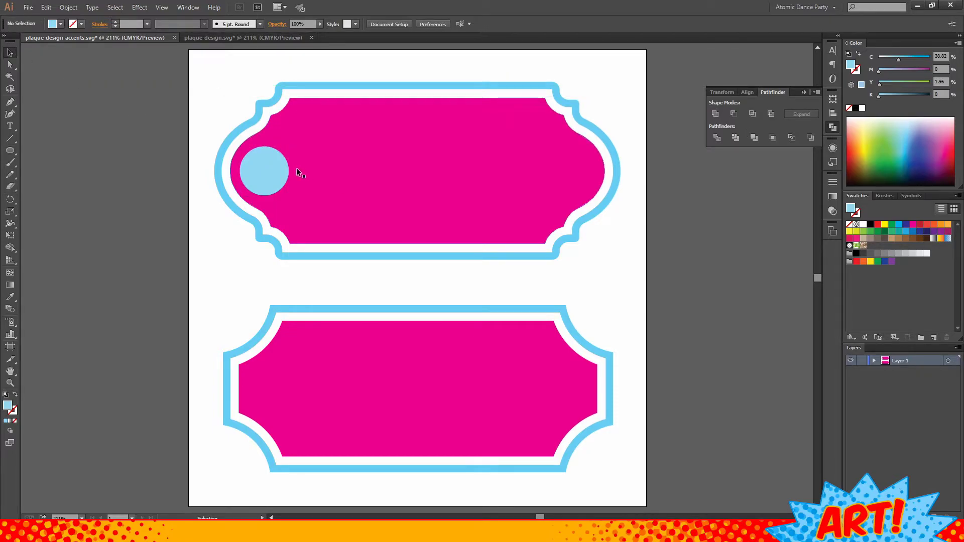
pyautogui.click(266, 163)
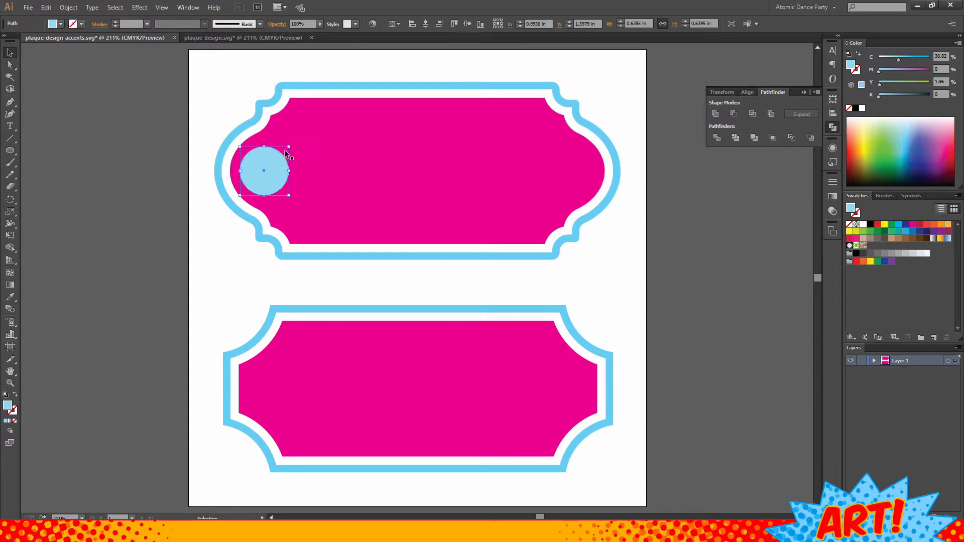
pyautogui.keyDown('alt'); pyautogui.keyDown('shift'); pyautogui.moveTo(284, 150); pyautogui.dragTo(283, 152); pyautogui.keyUp('shift'); pyautogui.keyUp('alt')
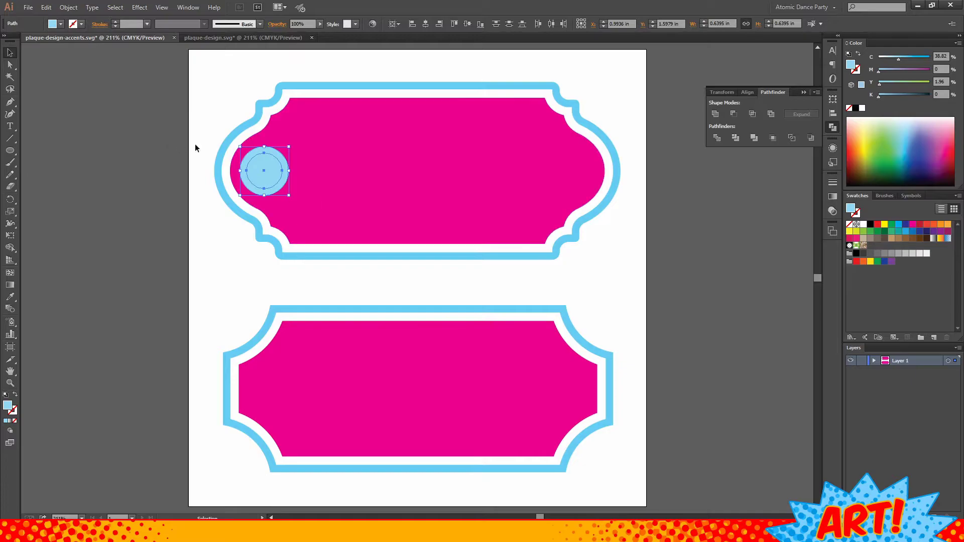
pyautogui.press('a')
# Copy the ring to the plaque's right end and align everything on horizontal centres.
pyautogui.click(226, 161)
pyautogui.keyDown('alt'); pyautogui.keyDown('shift'); pyautogui.moveTo(288, 169); pyautogui.dragTo(597, 170); pyautogui.keyUp('shift'); pyautogui.keyUp('alt')
pyautogui.keyDown('shift'); pyautogui.click(271, 156); pyautogui.keyUp('shift')
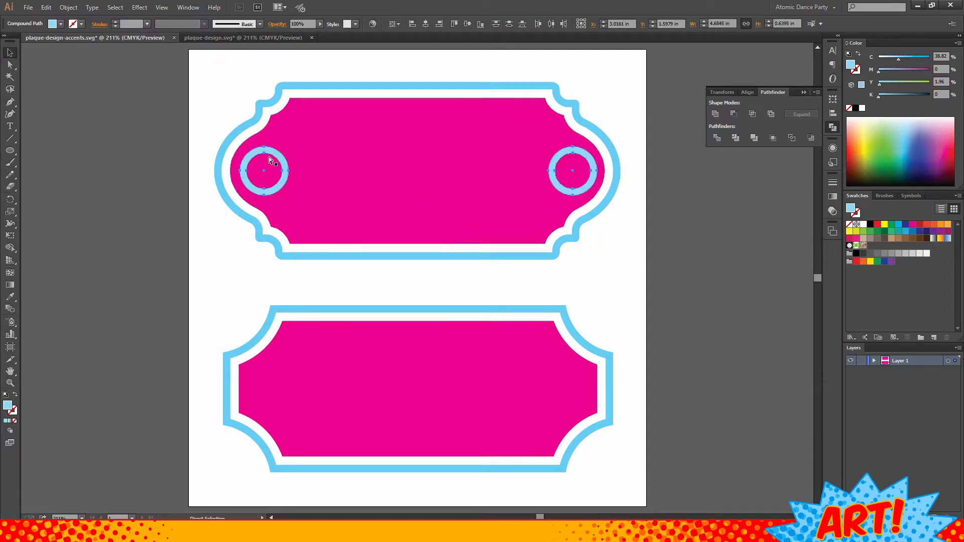
pyautogui.press('v')
pyautogui.moveTo(633, 85); pyautogui.dragTo(223, 436)
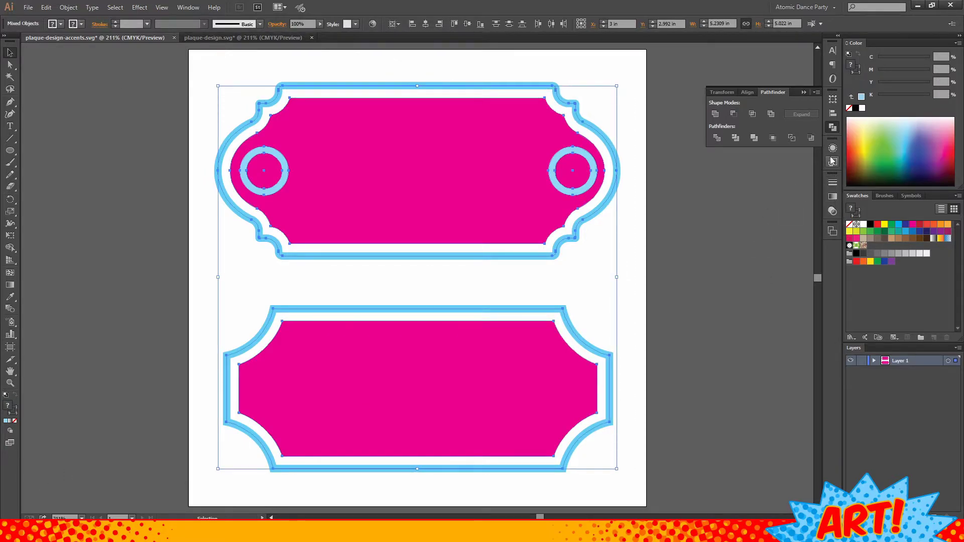
pyautogui.click(833, 113)
pyautogui.click(732, 114)
# Check the plaques and the two-ring group by selecting each in turn.
pyautogui.click(643, 214)
pyautogui.click(312, 418)
pyautogui.click(437, 257)
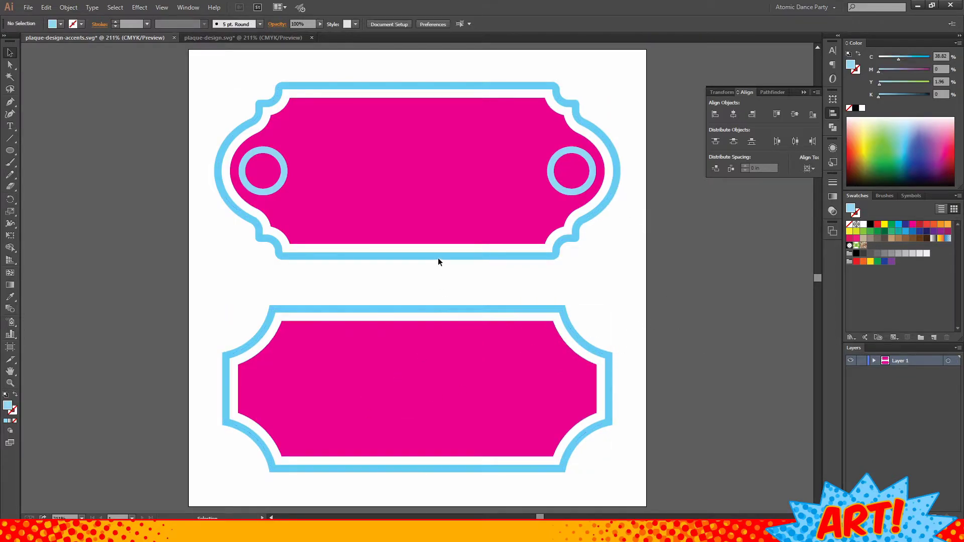
pyautogui.click(251, 161)
pyautogui.click(249, 152)
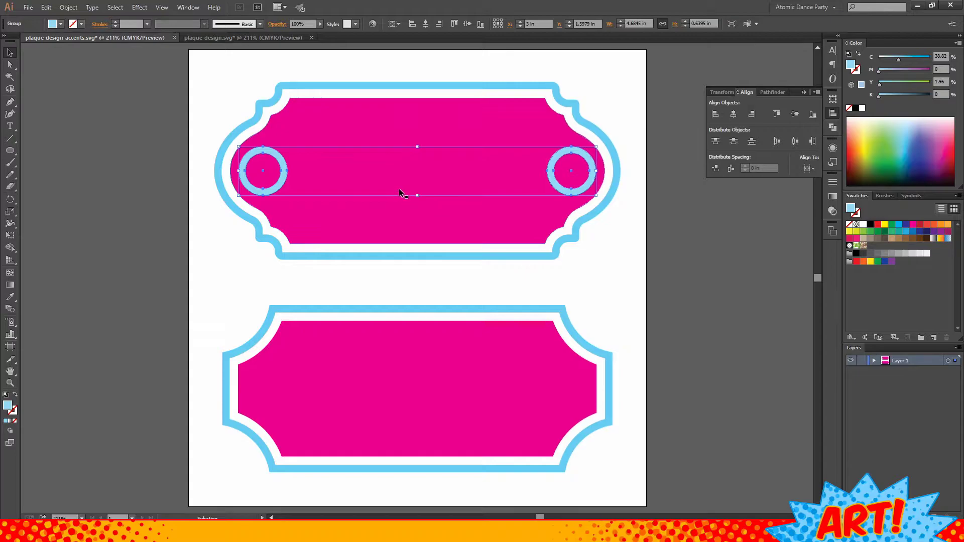
pyautogui.hotkey('ctrl', 'shift', 'a')
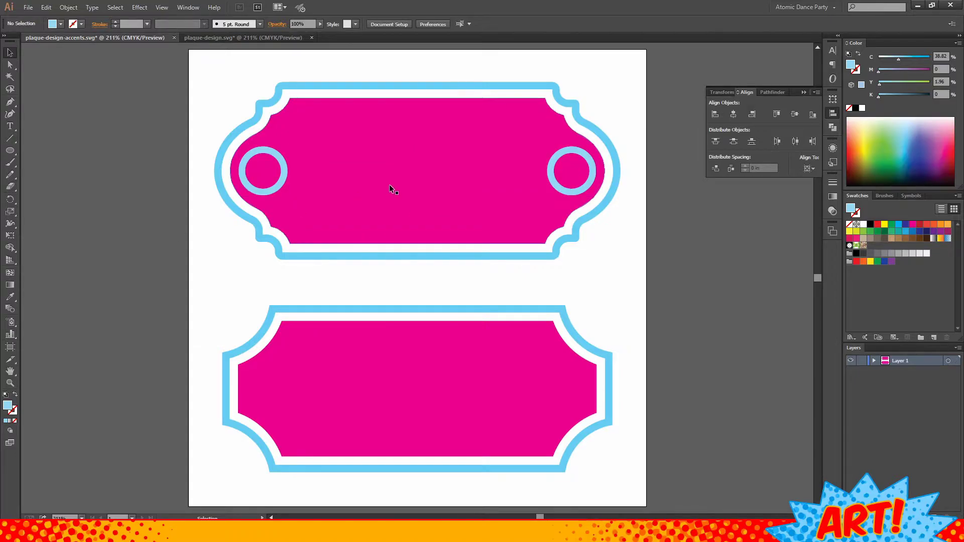
pyautogui.click(255, 156)
pyautogui.click(155, 154)
pyautogui.click(10, 126)
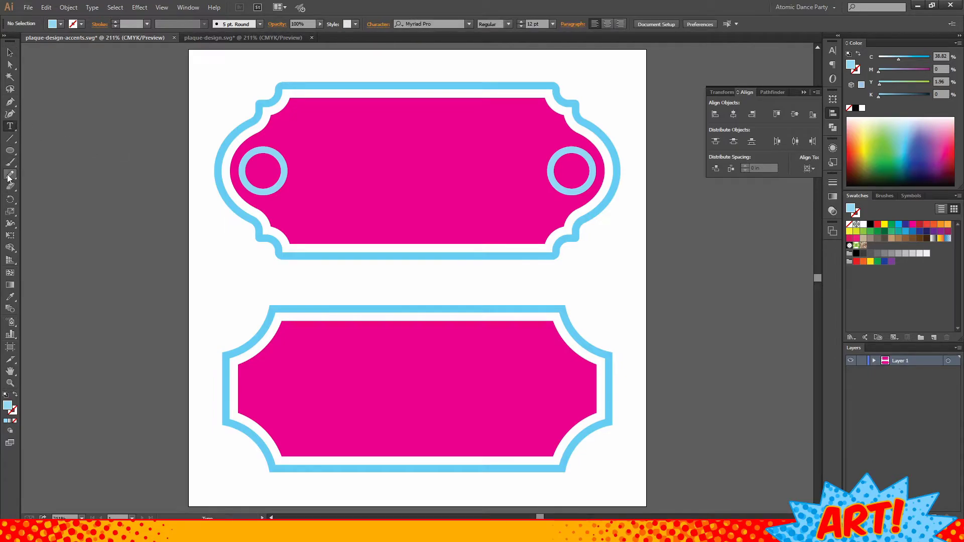
# Draw a thin bar along the top plaque's upper edge and copy it near the bottom.
pyautogui.click(11, 139)
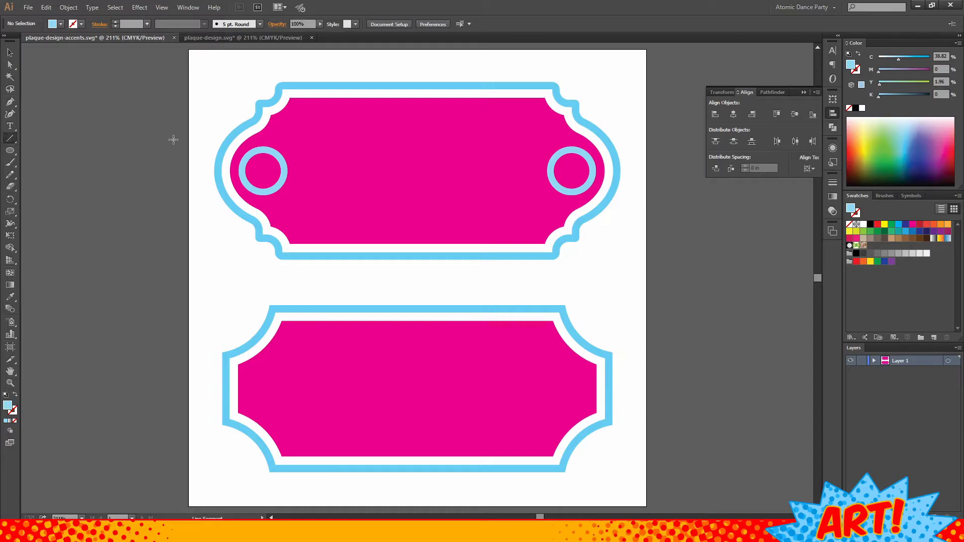
pyautogui.moveTo(9, 150); pyautogui.dragTo(106, 146)
pyautogui.moveTo(296, 107); pyautogui.dragTo(538, 116)
pyautogui.press('v')
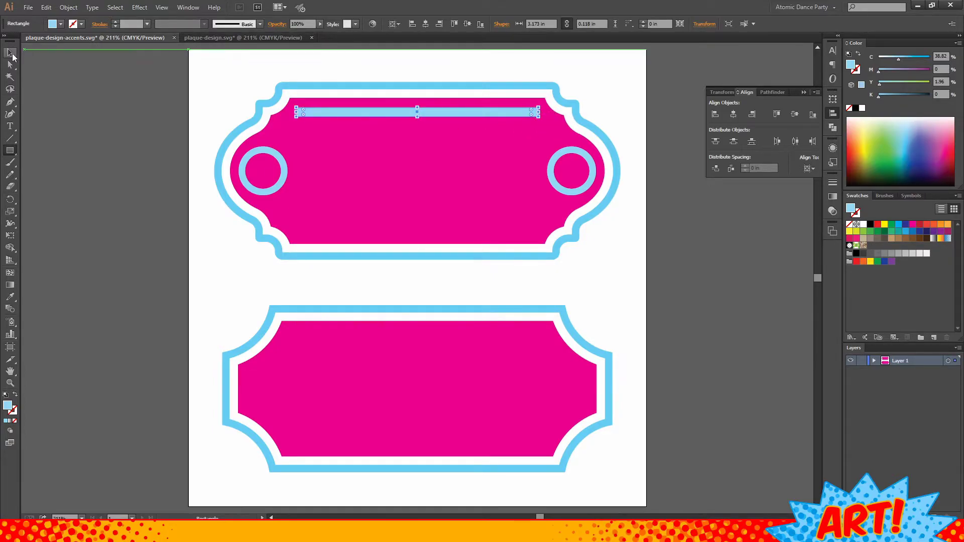
pyautogui.keyDown('alt'); pyautogui.keyDown('shift'); pyautogui.moveTo(360, 111); pyautogui.dragTo(360, 231); pyautogui.keyUp('shift'); pyautogui.keyUp('alt')
pyautogui.keyDown('shift'); pyautogui.click(368, 115); pyautogui.keyUp('shift')
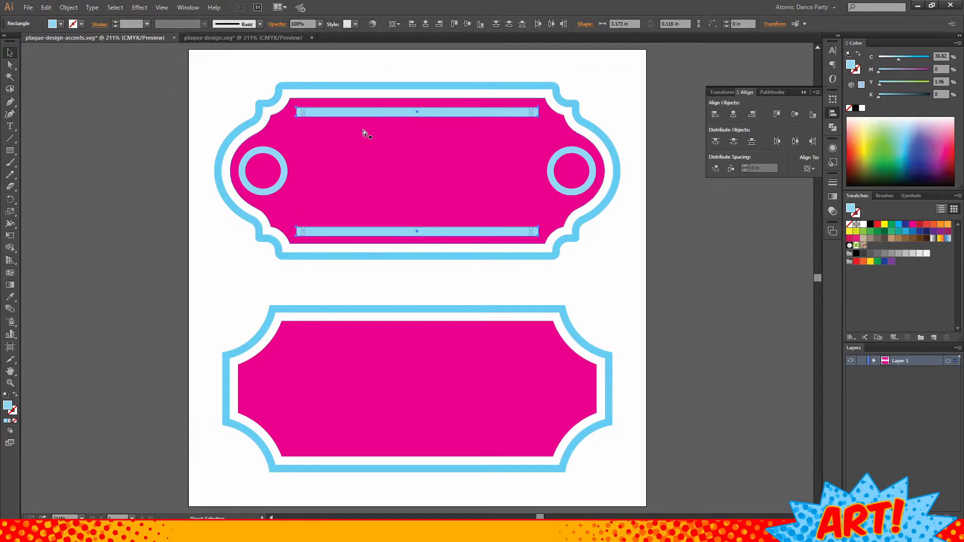
# Select the top plaque's objects, then the two thin blue bars.
pyautogui.moveTo(628, 82); pyautogui.dragTo(213, 263)
pyautogui.click(420, 289)
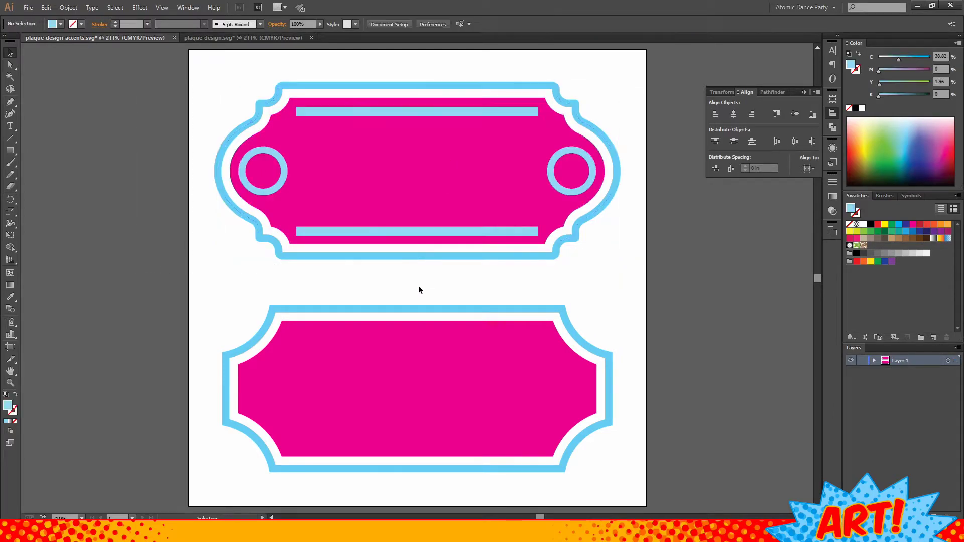
pyautogui.moveTo(648, 82); pyautogui.dragTo(171, 272)
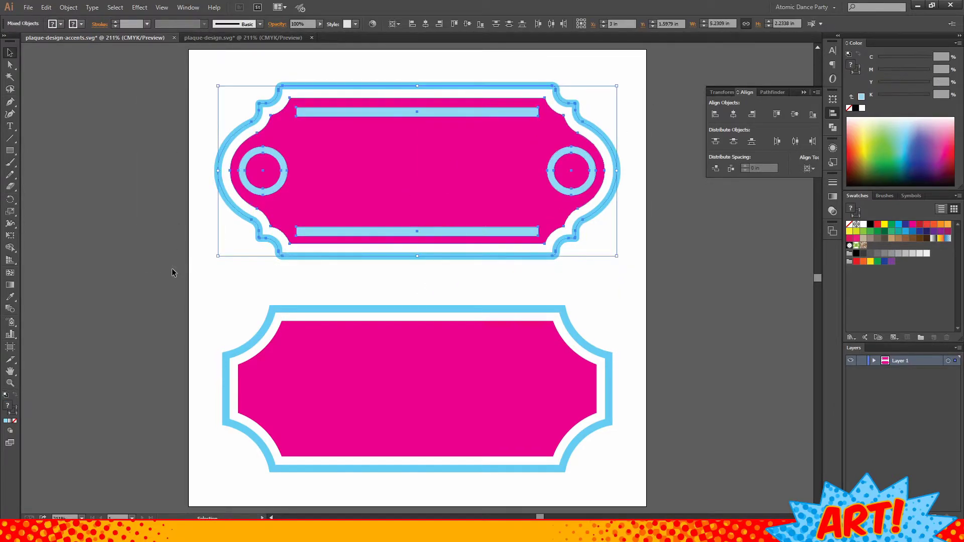
pyautogui.click(181, 277)
pyautogui.click(323, 230)
pyautogui.press('a')
pyautogui.press('v')
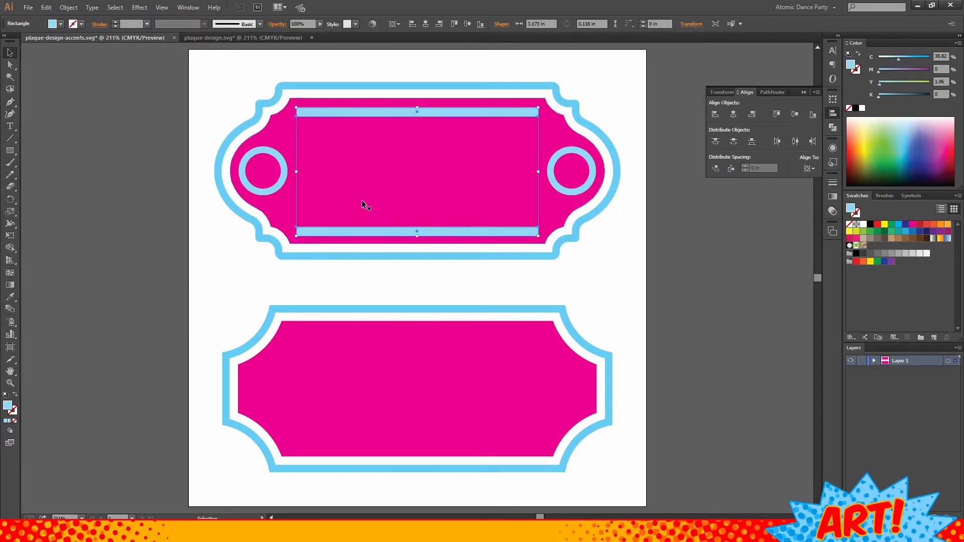
pyautogui.click(401, 288)
# Expand both plaques' blue outlines into filled shapes.
pyautogui.click(396, 257)
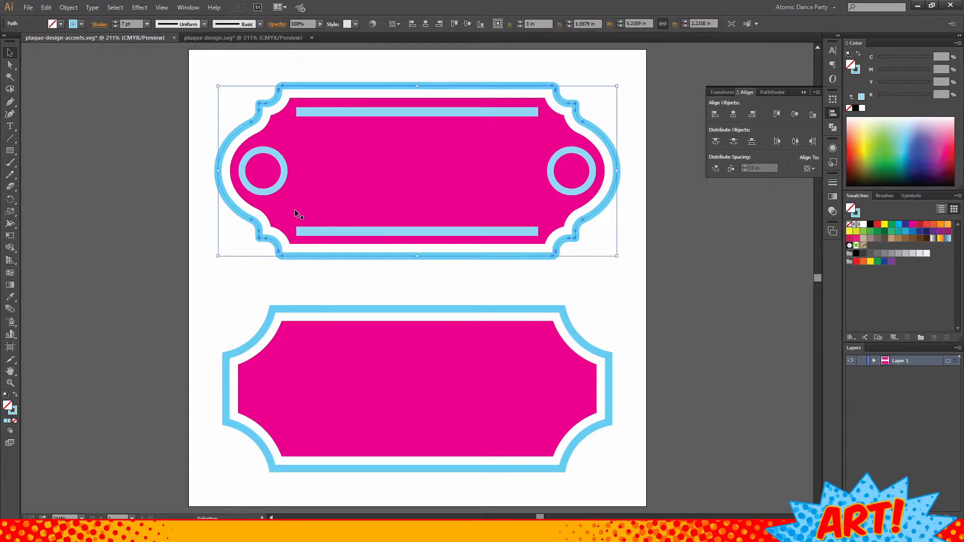
pyautogui.keyDown('shift'); pyautogui.click(311, 310); pyautogui.keyUp('shift')
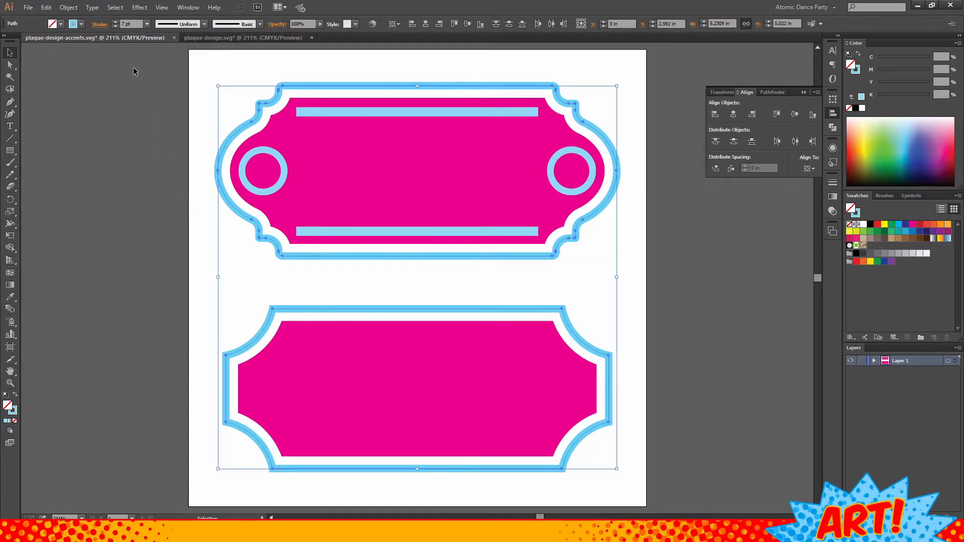
pyautogui.click(68, 7)
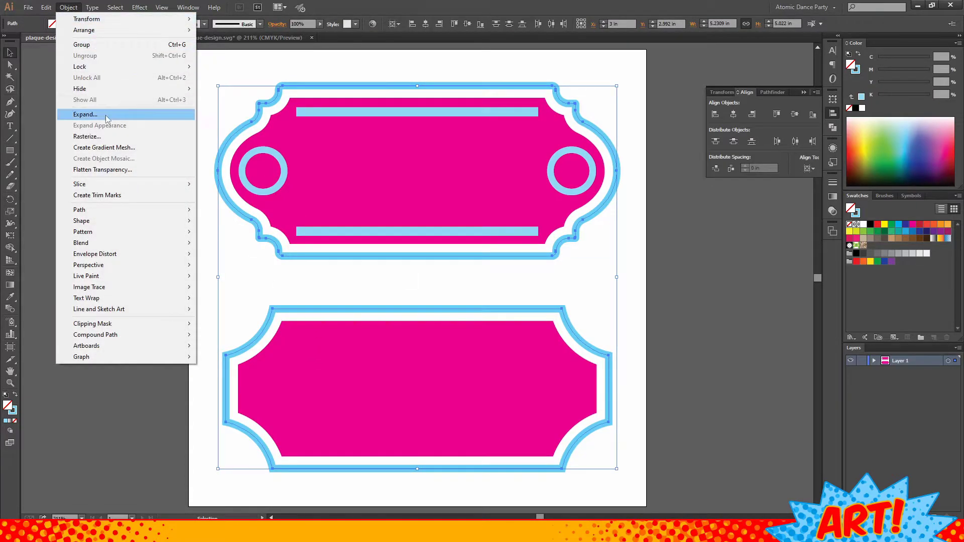
pyautogui.click(106, 116)
pyautogui.click(451, 318)
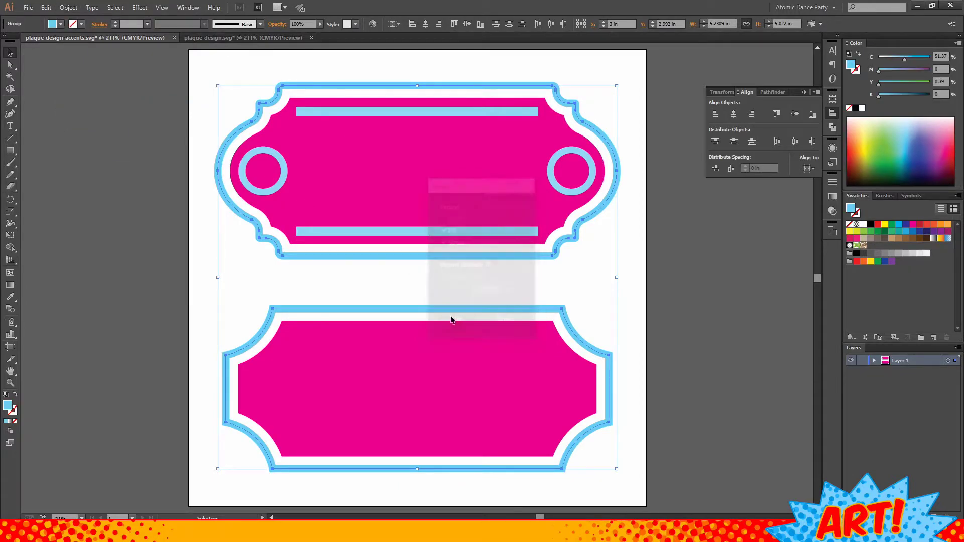
pyautogui.click(154, 274)
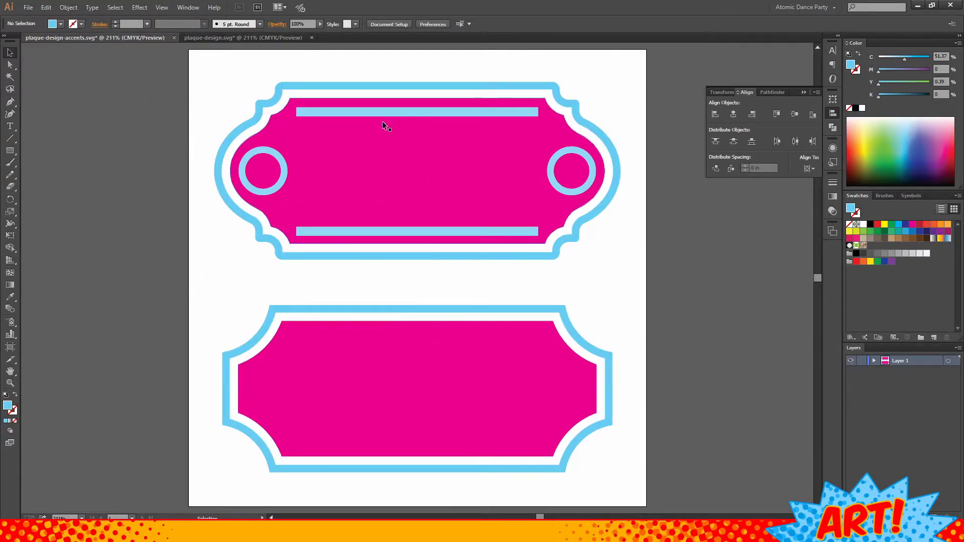
# Centre the bottom plaque horizontally under the top one in plaque-design.svg.
pyautogui.click(236, 38)
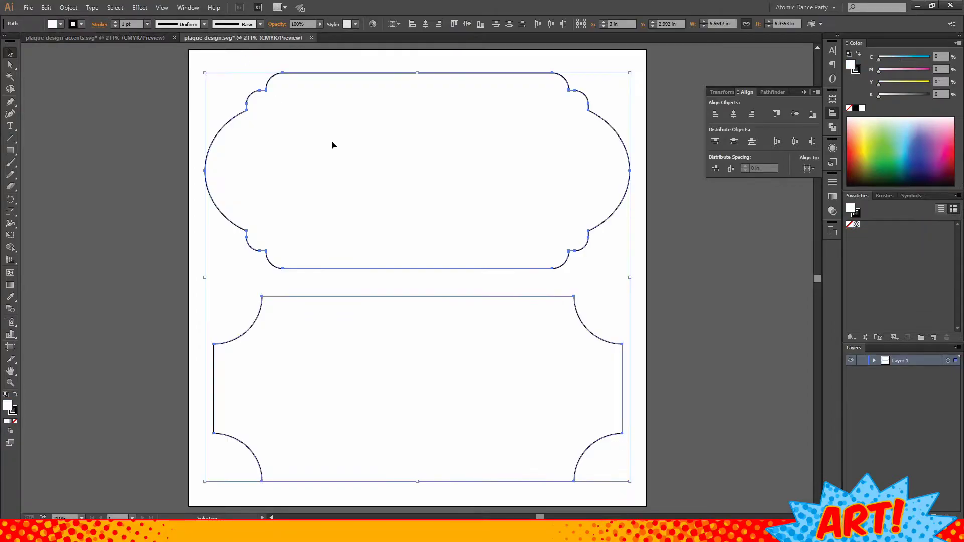
pyautogui.click(733, 115)
pyautogui.click(644, 300)
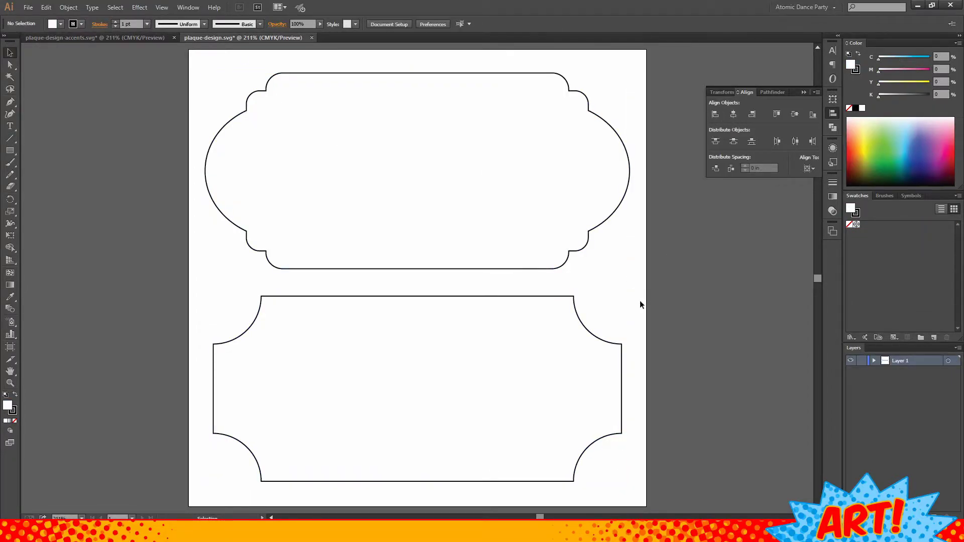
# Save plaque-design.svg and plaque-design-accents.svg.
pyautogui.hotkey('ctrl', 's')
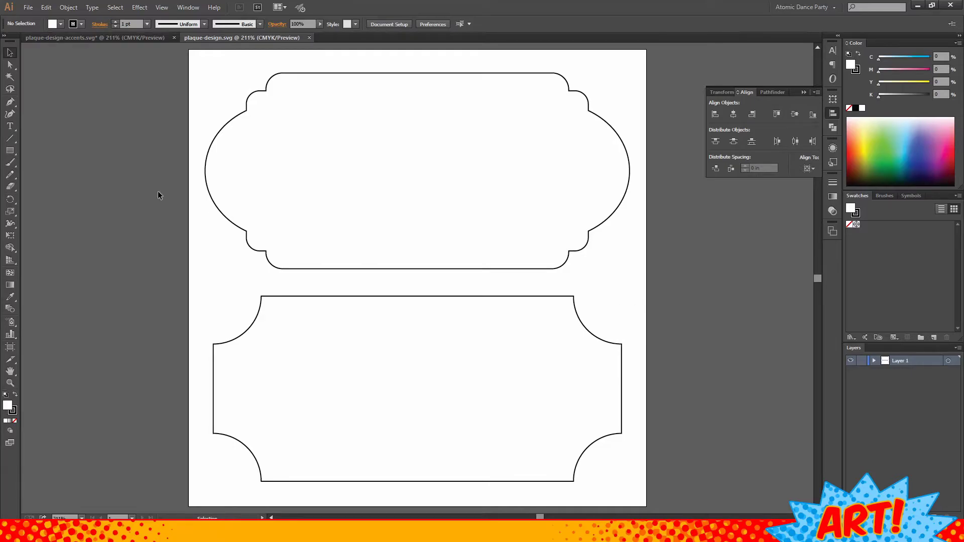
pyautogui.click(122, 40)
pyautogui.hotkey('ctrl', 's')
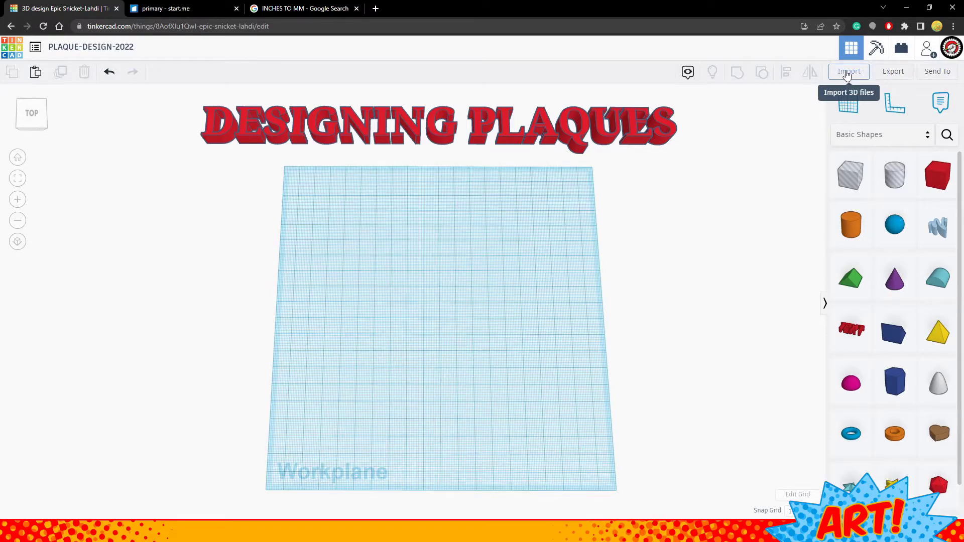
# Import plaque-design.svg at 45% scale and select the two imported plaques.
pyautogui.click(847, 73)
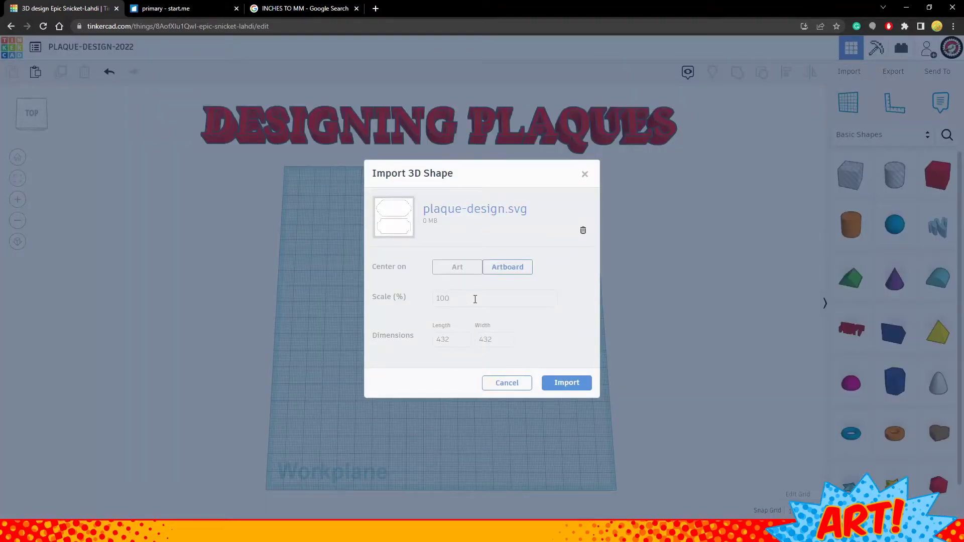
pyautogui.click(475, 299)
pyautogui.doubleClick(477, 298)
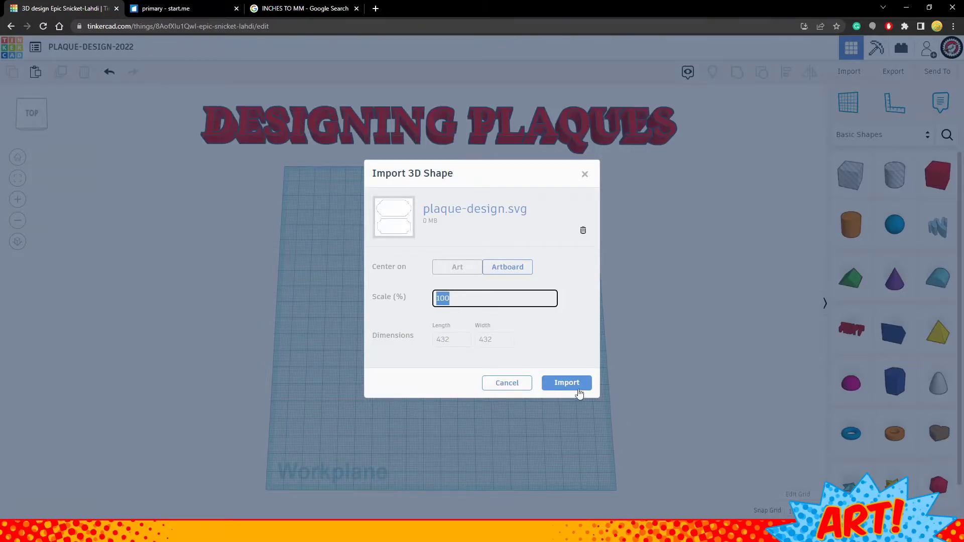
pyautogui.write('5')
pyautogui.press('BackSpace')
pyautogui.write('45')
pyautogui.click(553, 334)
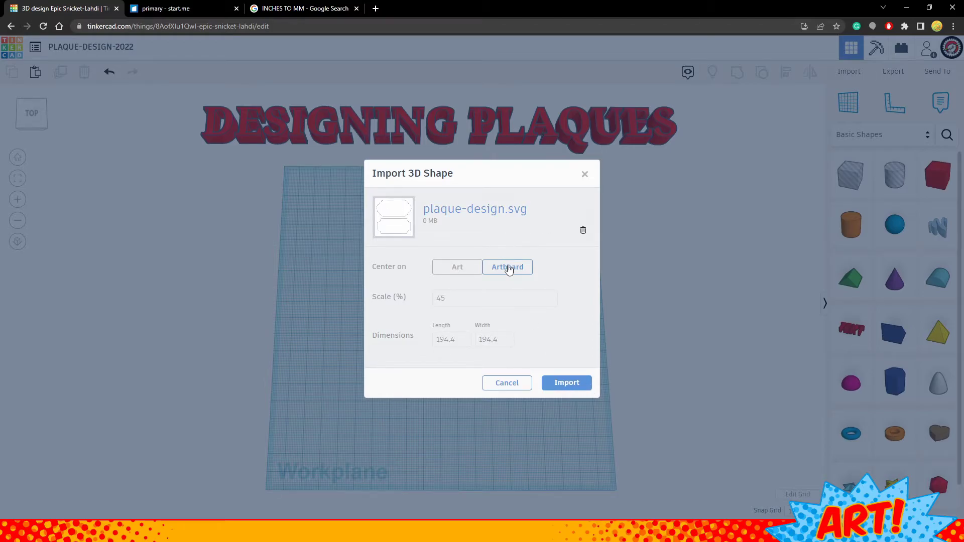
pyautogui.click(573, 383)
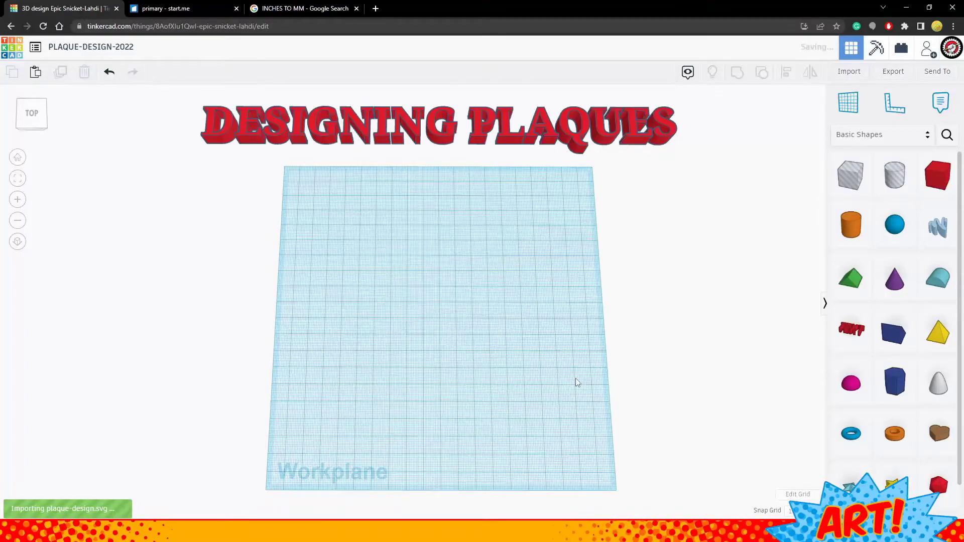
pyautogui.moveTo(653, 359); pyautogui.dragTo(503, 372, button='right')
pyautogui.click(418, 293)
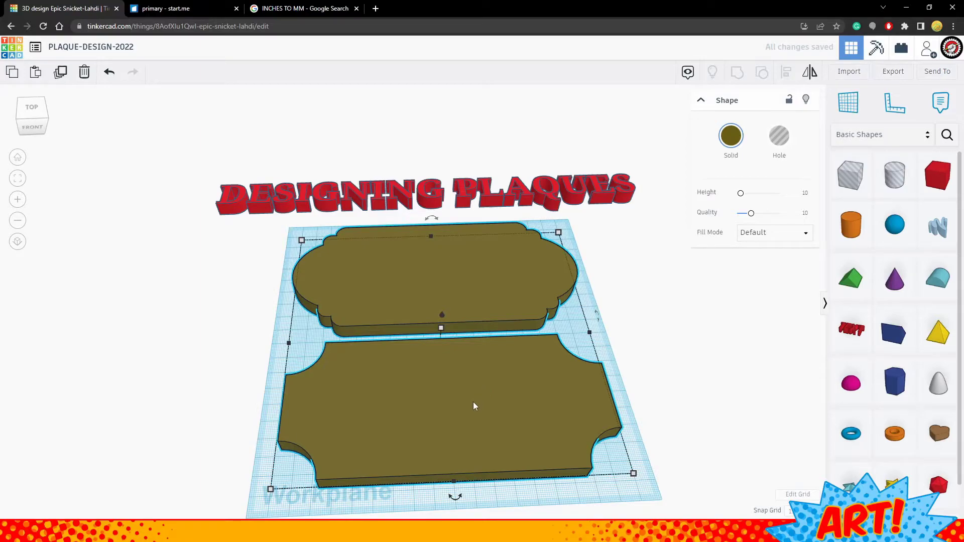
# Select both plaque bases and colour them light grey from the Solid presets.
pyautogui.click(656, 338)
pyautogui.click(467, 304)
pyautogui.moveTo(502, 301); pyautogui.dragTo(309, 307)
pyautogui.hotkey('ctrl', 'z')
pyautogui.click(657, 312)
pyautogui.click(492, 302)
pyautogui.click(637, 323)
pyautogui.click(457, 301)
pyautogui.moveTo(664, 321); pyautogui.dragTo(413, 236, button='right')
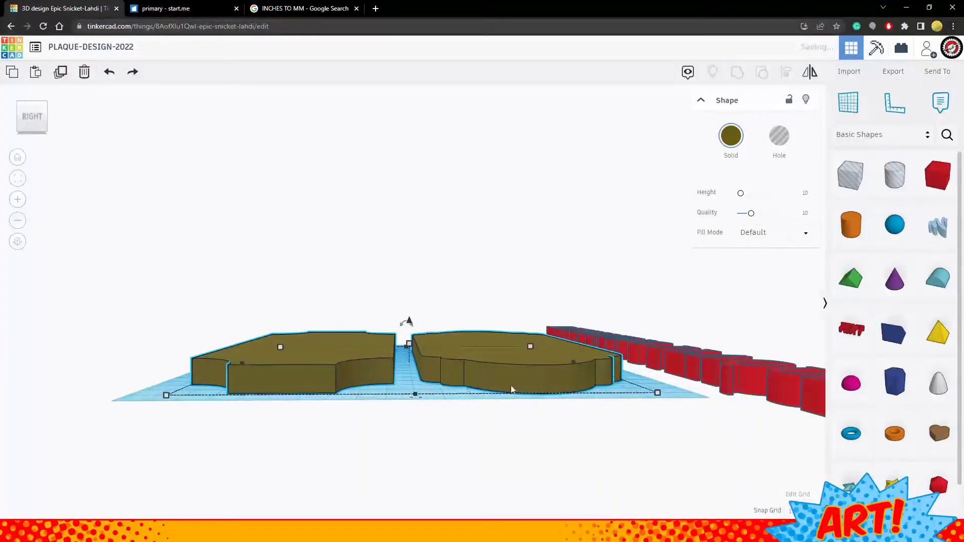
pyautogui.moveTo(751, 214); pyautogui.dragTo(741, 216)
pyautogui.click(731, 135)
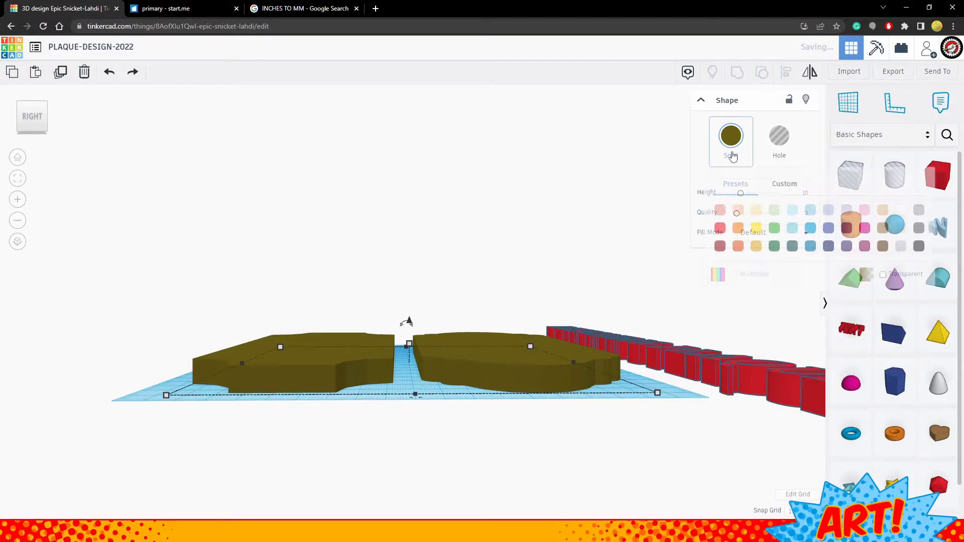
pyautogui.click(901, 228)
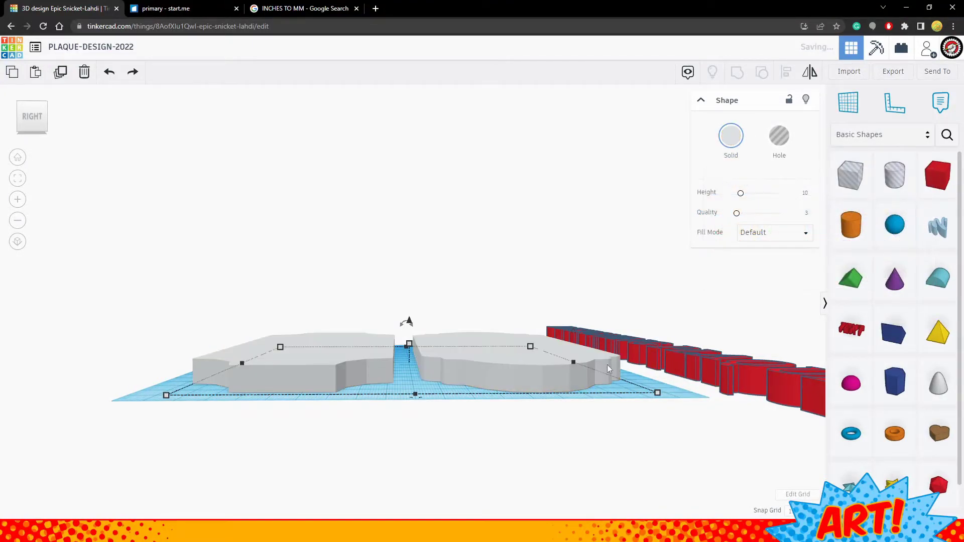
# Set the plaques' rendering quality to 24.
pyautogui.moveTo(441, 451); pyautogui.dragTo(428, 465, button='right')
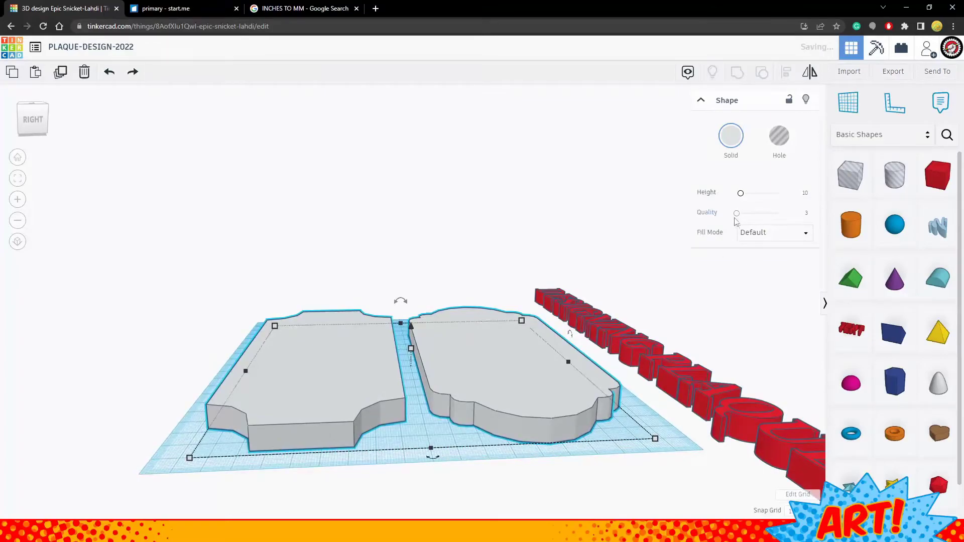
pyautogui.moveTo(740, 217); pyautogui.dragTo(786, 227)
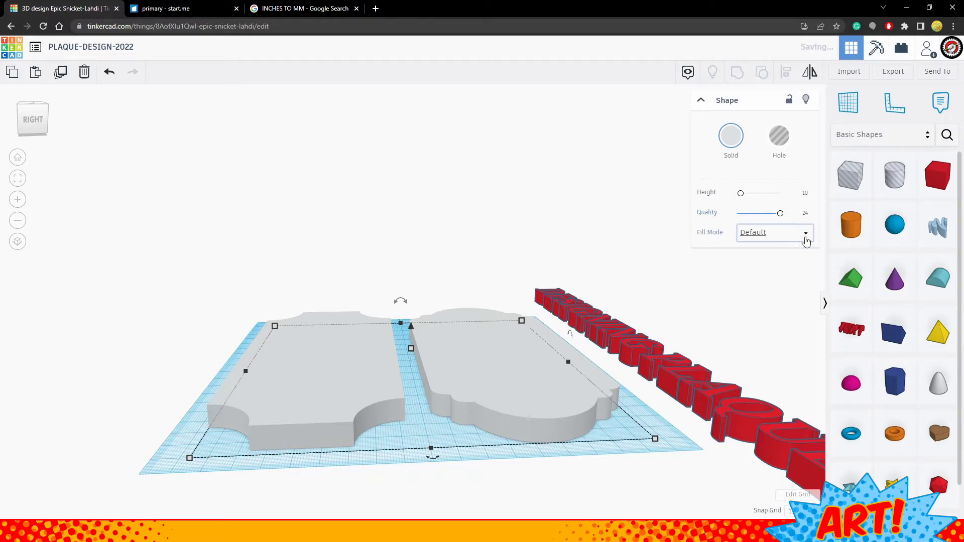
pyautogui.moveTo(280, 463); pyautogui.dragTo(409, 423, button='right')
pyautogui.scroll(5, 396, 417)
# Lower the plaque bases' height from 10.00 to 3.00.
pyautogui.moveTo(570, 427); pyautogui.dragTo(669, 370, button='right')
pyautogui.click(669, 370)
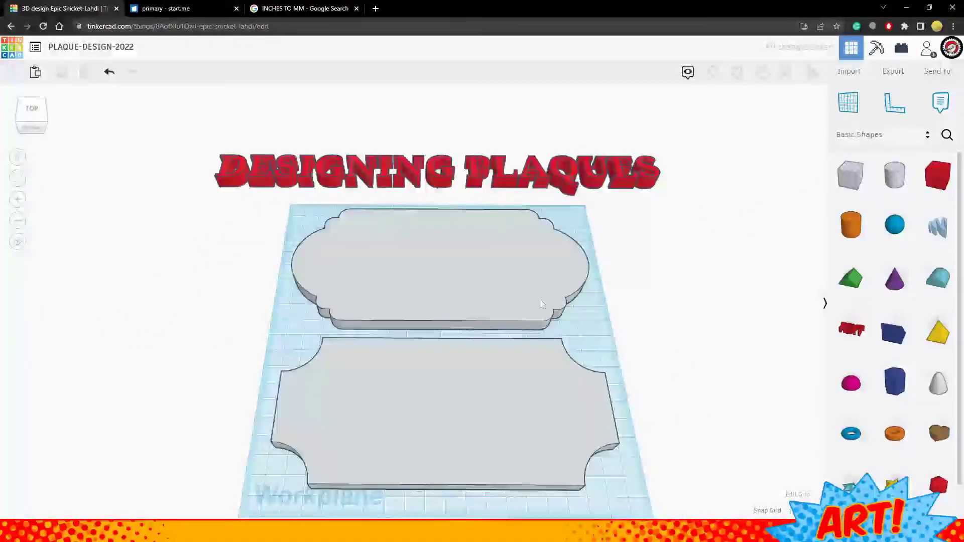
pyautogui.click(501, 291)
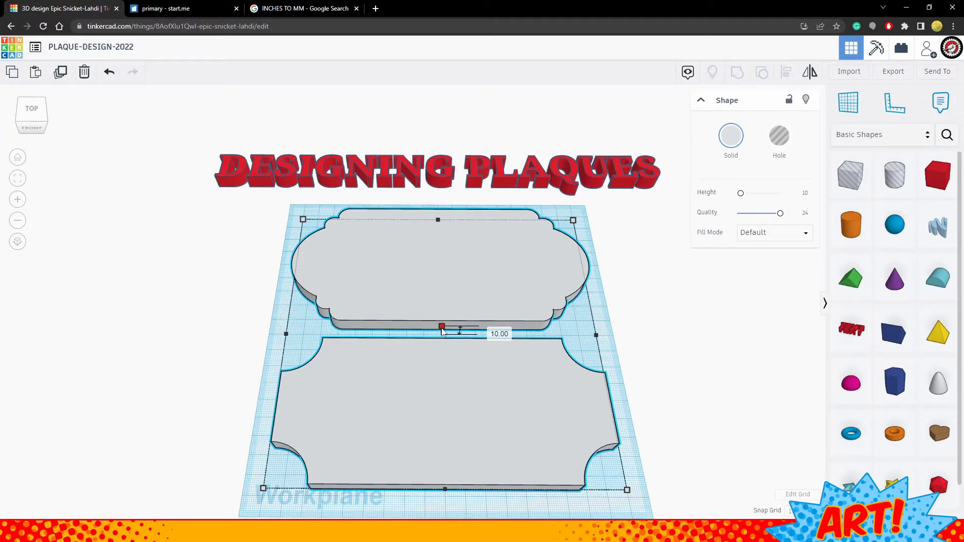
pyautogui.moveTo(442, 330); pyautogui.dragTo(443, 335)
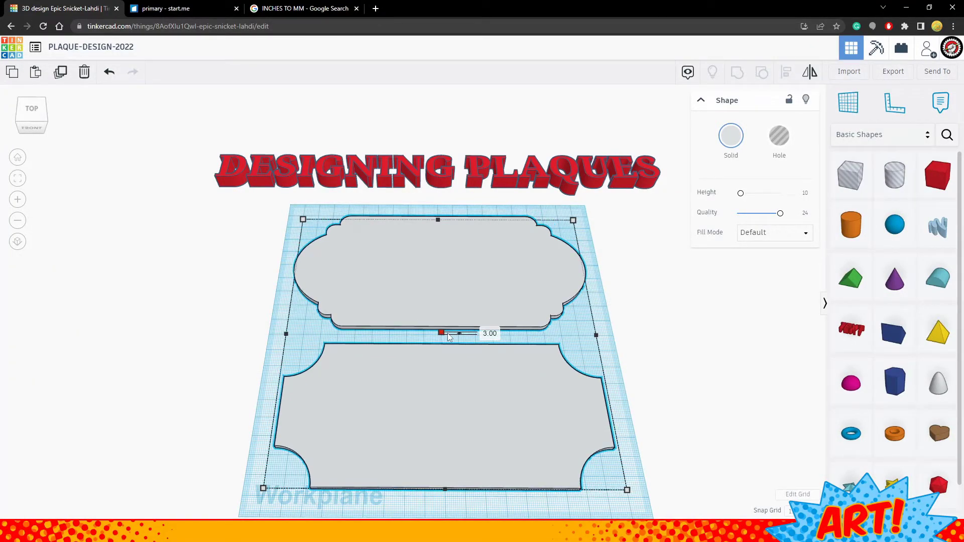
pyautogui.click(618, 333)
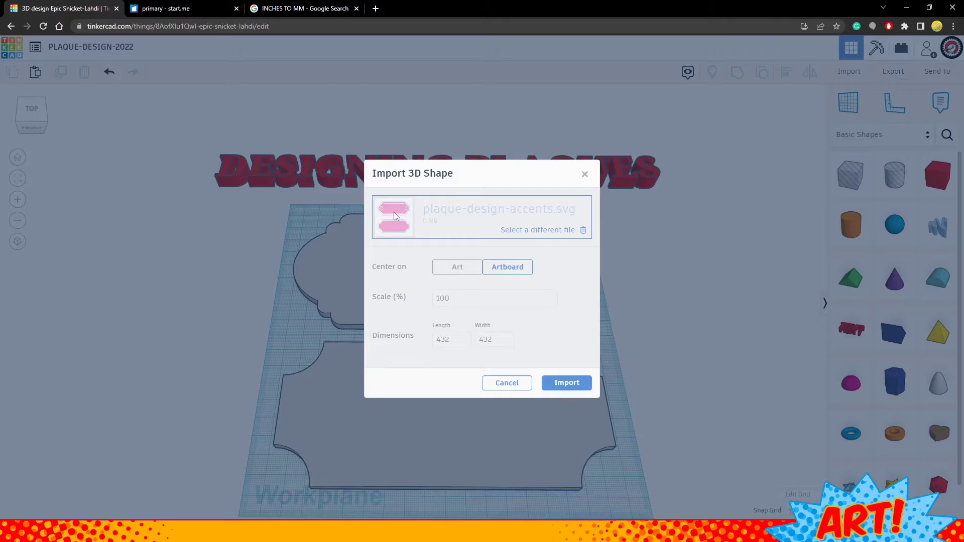
# Import plaque-design-accents.svg at 45% scale onto the grey plaques.
pyautogui.doubleClick(468, 303)
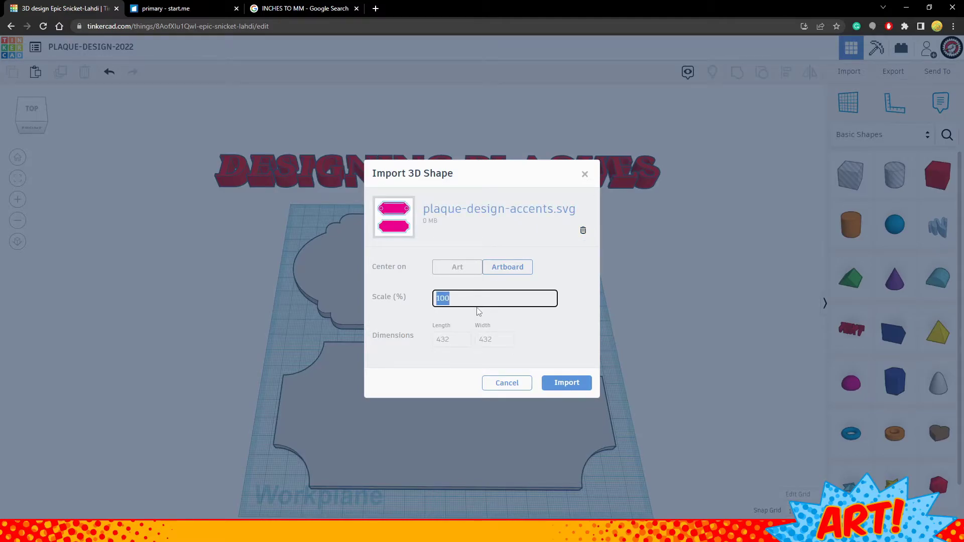
pyautogui.write('45')
pyautogui.click(552, 351)
pyautogui.click(565, 384)
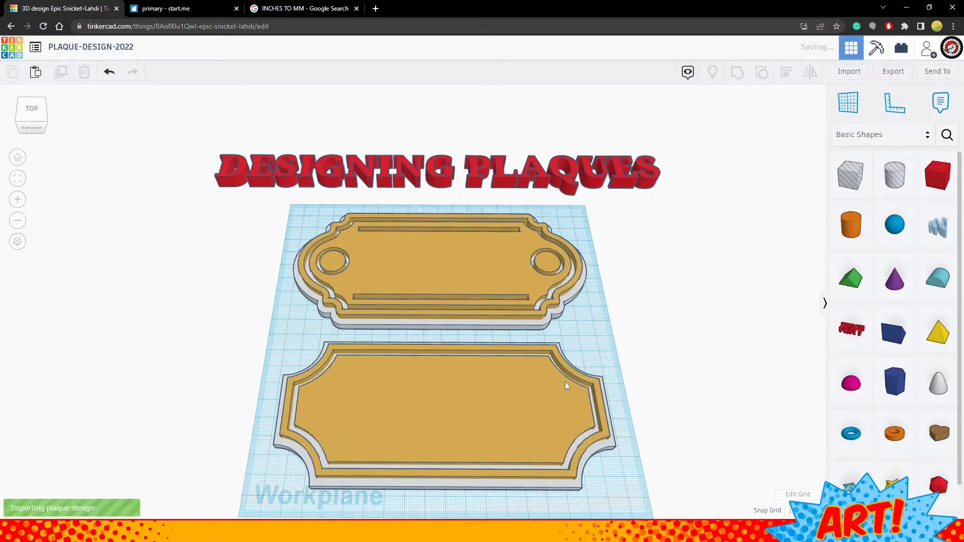
# Place a Round Roof shape on the workplane beside the plaques.
pyautogui.moveTo(629, 364); pyautogui.dragTo(671, 385, button='right')
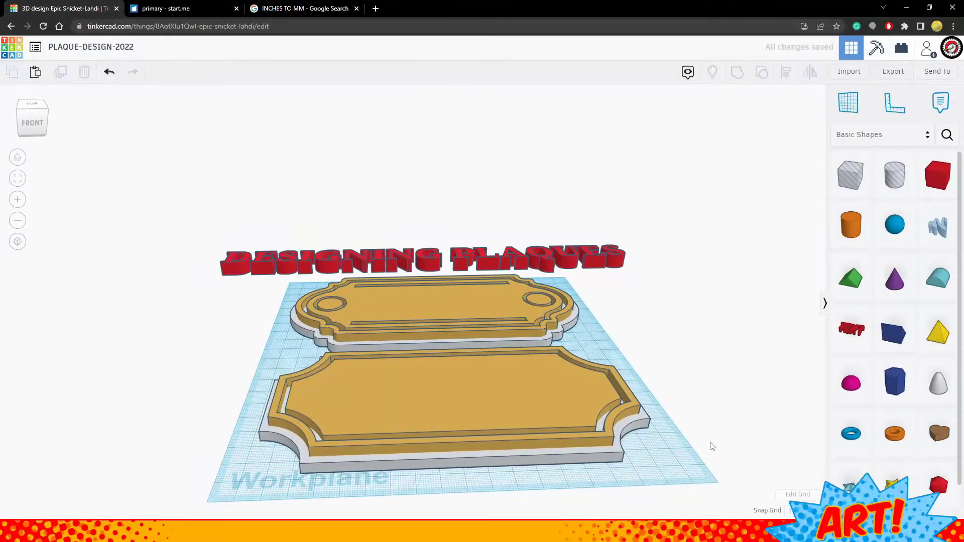
pyautogui.click(359, 374)
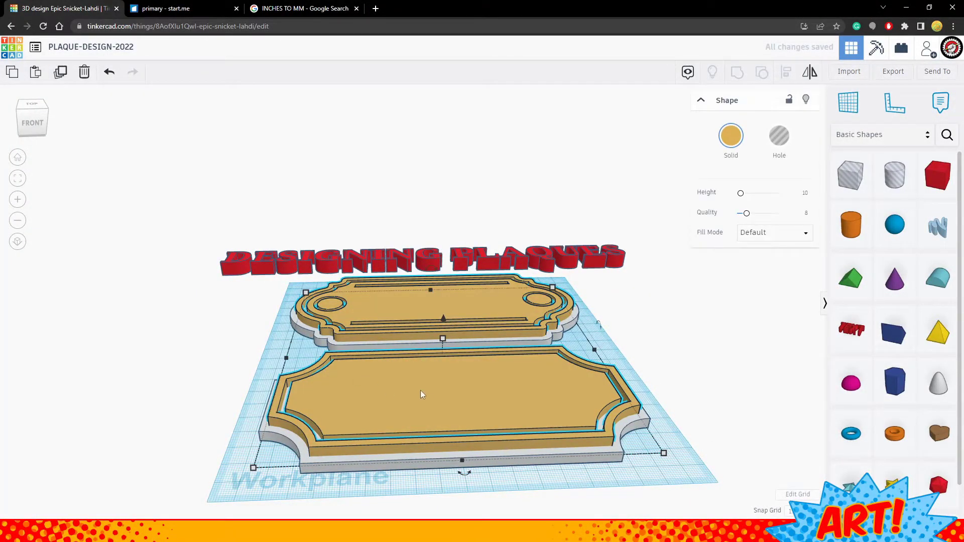
pyautogui.click(695, 354)
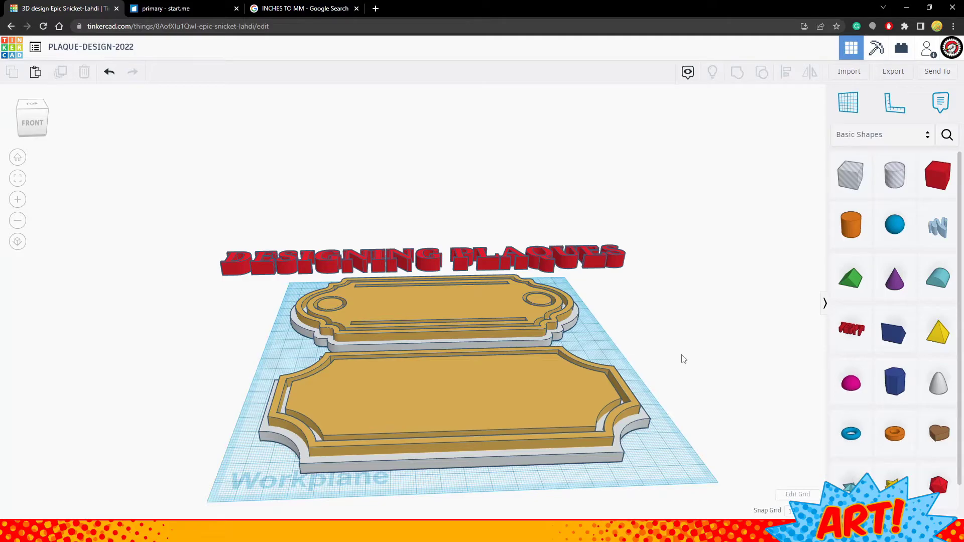
pyautogui.moveTo(940, 285); pyautogui.dragTo(696, 394)
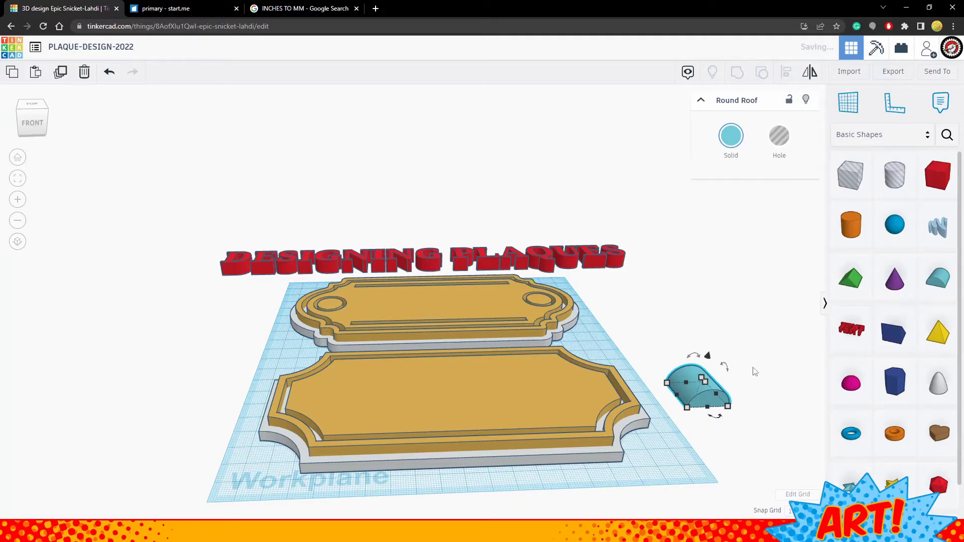
# Undo the Round Roof move and add a blue sphere beside the plaques.
pyautogui.scroll(-5, 748, 437)
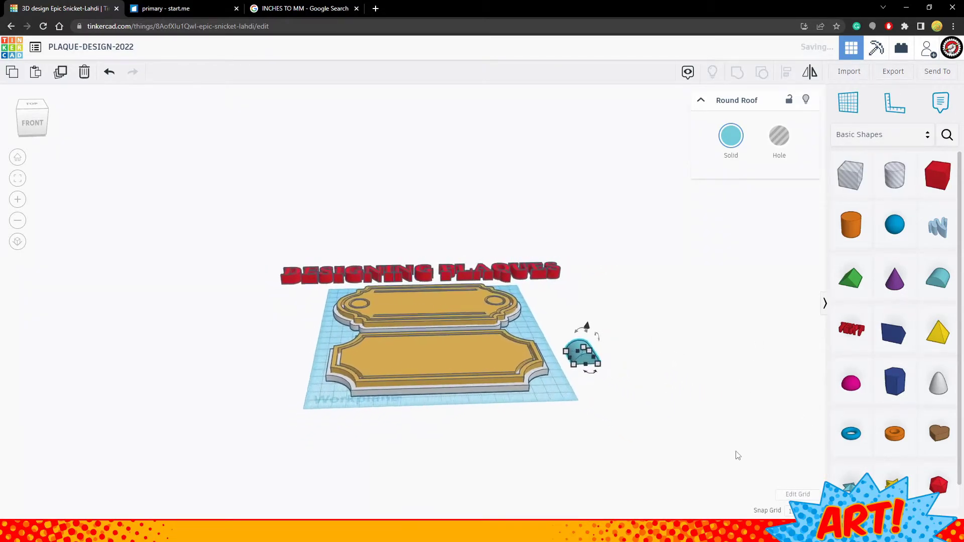
pyautogui.moveTo(667, 424); pyautogui.dragTo(724, 400, button='right')
pyautogui.scroll(3, 710, 439)
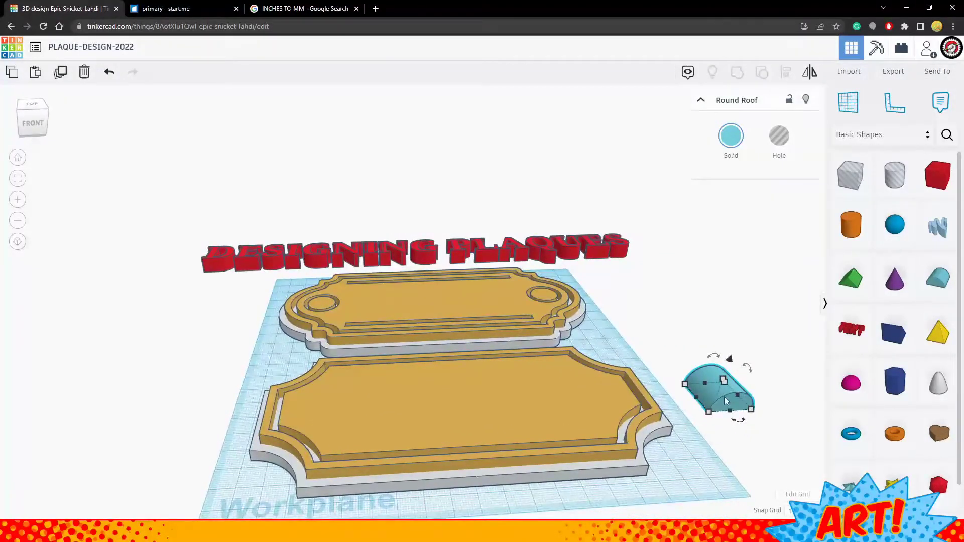
pyautogui.moveTo(696, 391); pyautogui.dragTo(454, 395)
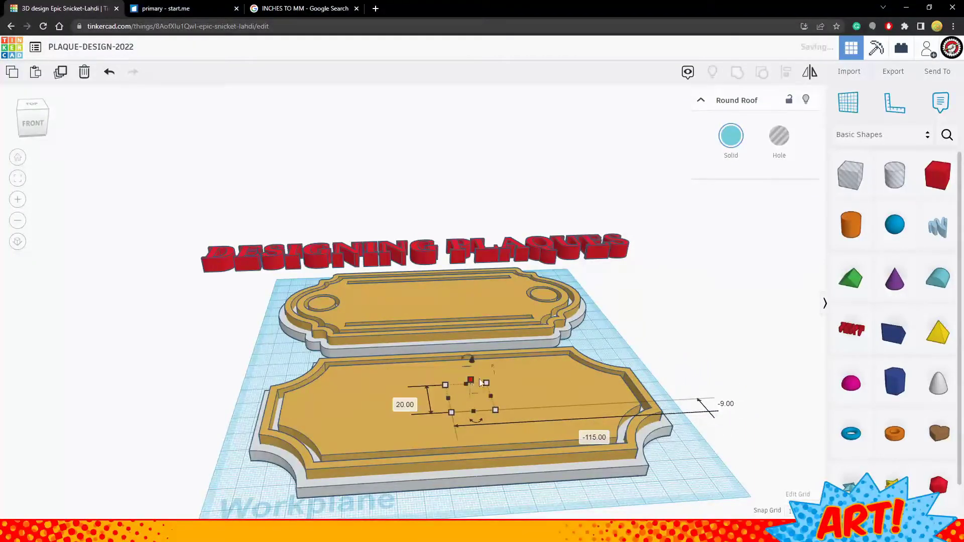
pyautogui.hotkey('ctrl', 'z')
pyautogui.click(714, 408)
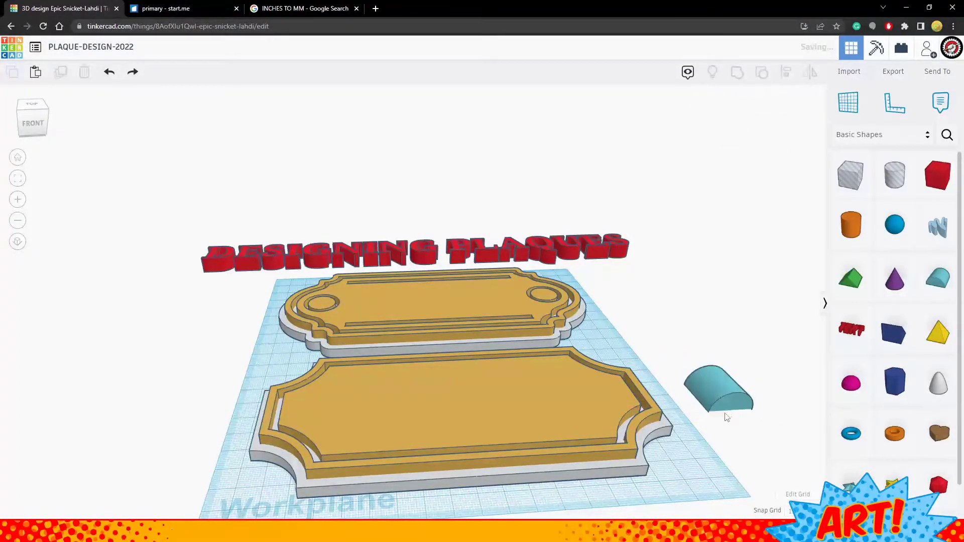
pyautogui.click(893, 225)
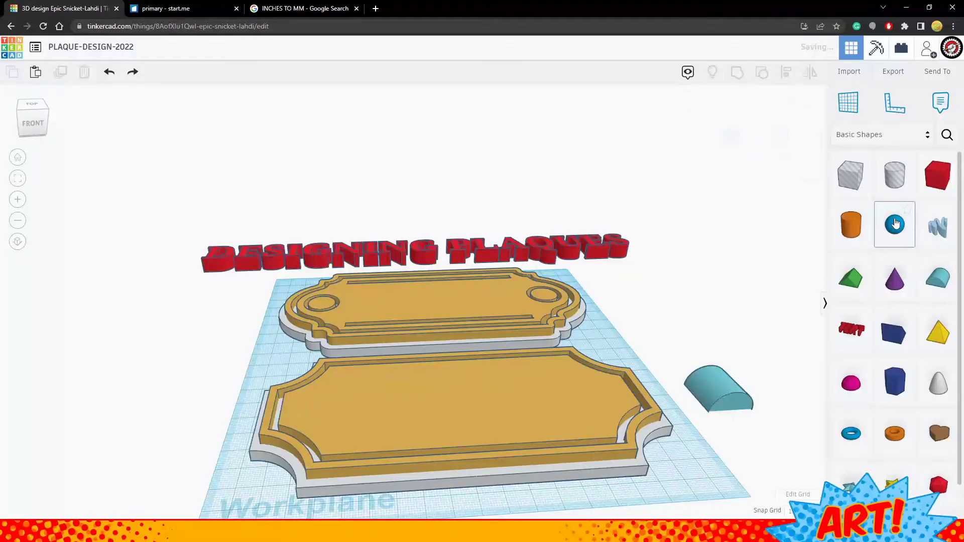
pyautogui.click(774, 304)
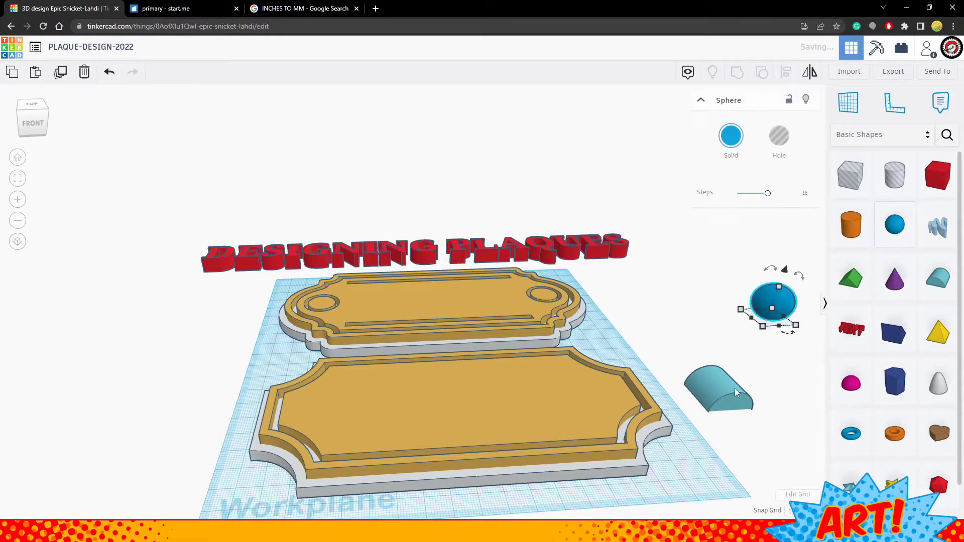
# Delete the Round Roof and add an orange cylinder next to the sphere.
pyautogui.click(734, 388)
pyautogui.press('Delete')
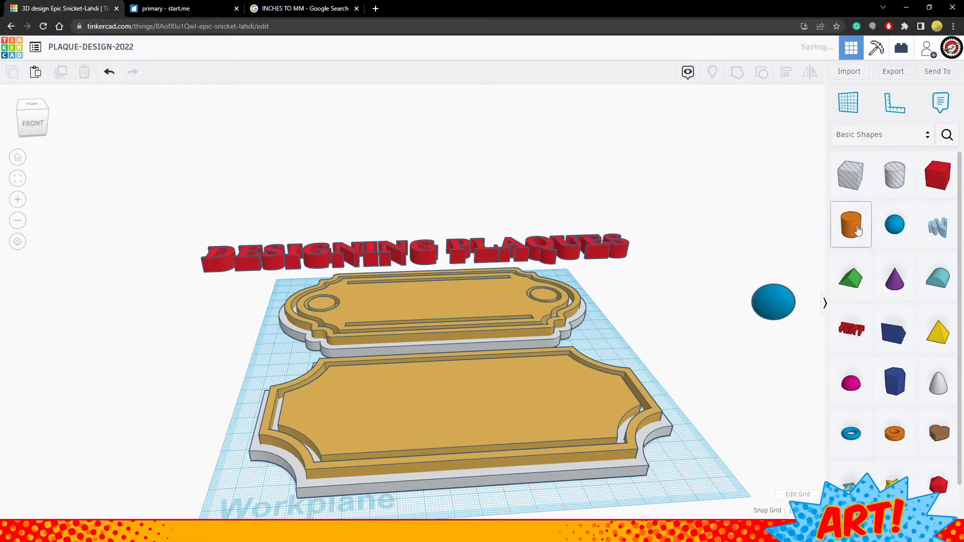
pyautogui.click(687, 324)
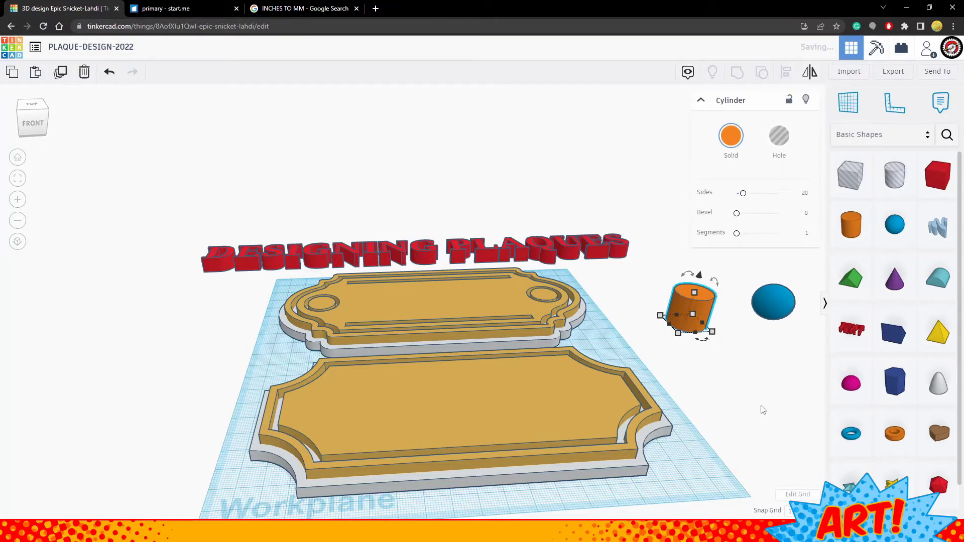
pyautogui.moveTo(762, 363); pyautogui.dragTo(434, 376, button='middle')
pyautogui.scroll(5, 434, 375)
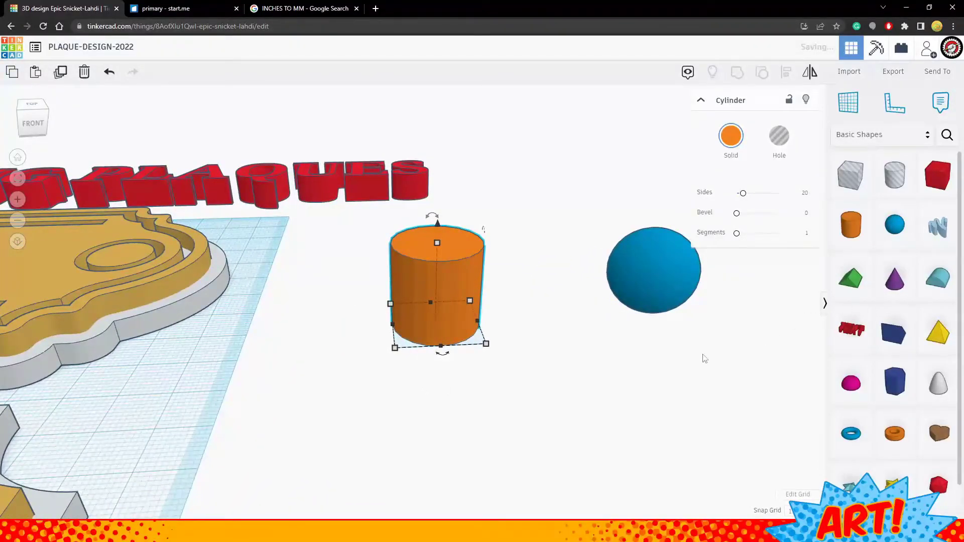
pyautogui.click(380, 244)
pyautogui.click(443, 236)
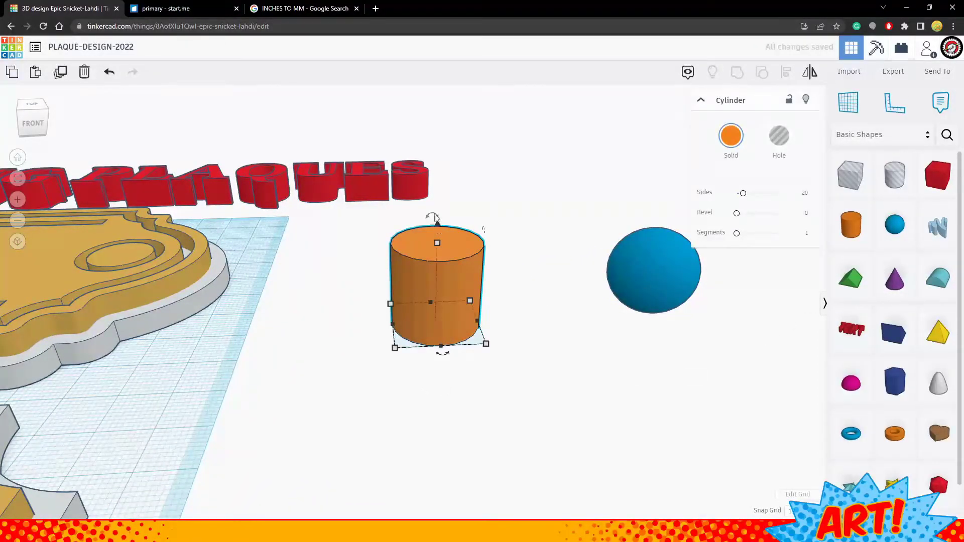
# Turn the cylinder -90° onto its side, centre it on the sphere, and push them together.
pyautogui.moveTo(432, 217); pyautogui.dragTo(522, 257)
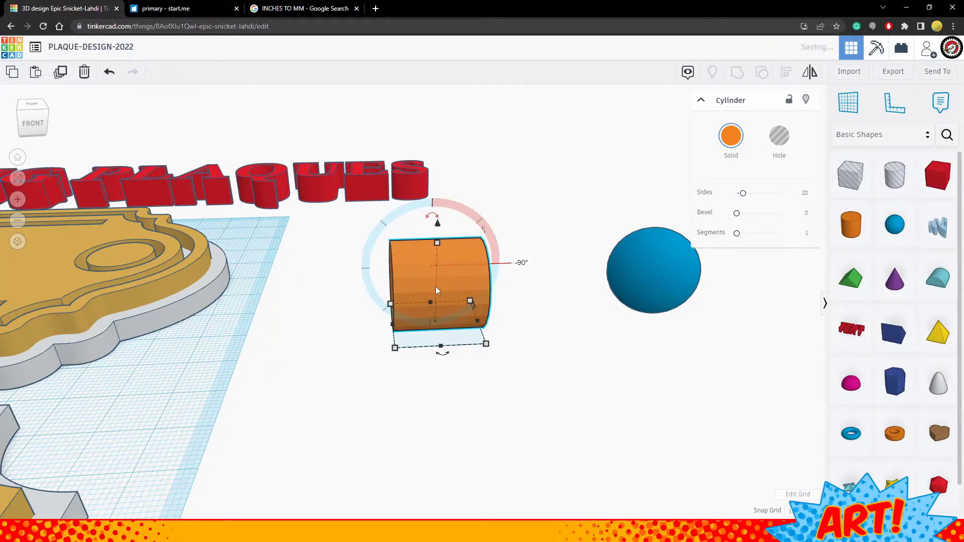
pyautogui.click(747, 298)
pyautogui.click(661, 274)
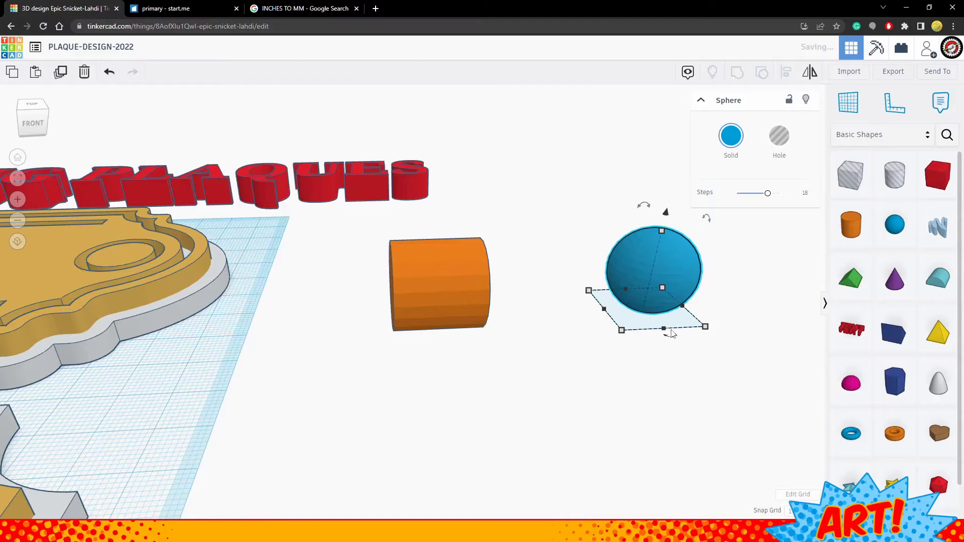
pyautogui.click(472, 301)
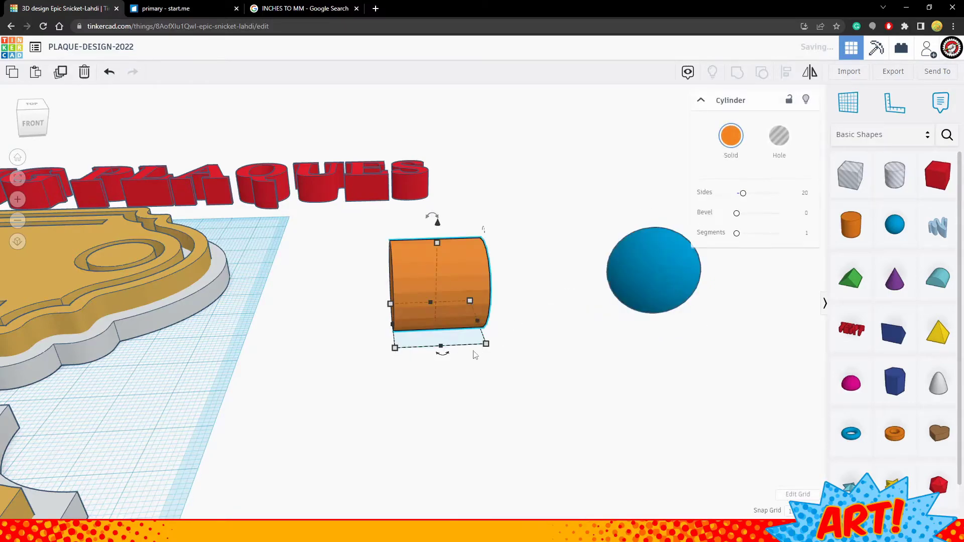
pyautogui.keyDown('shift'); pyautogui.click(688, 280); pyautogui.keyUp('shift')
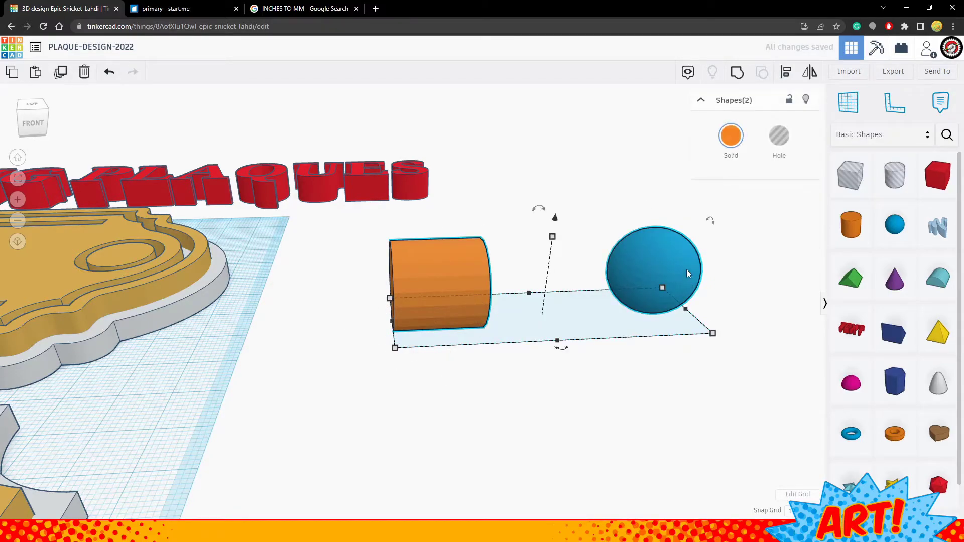
pyautogui.click(786, 74)
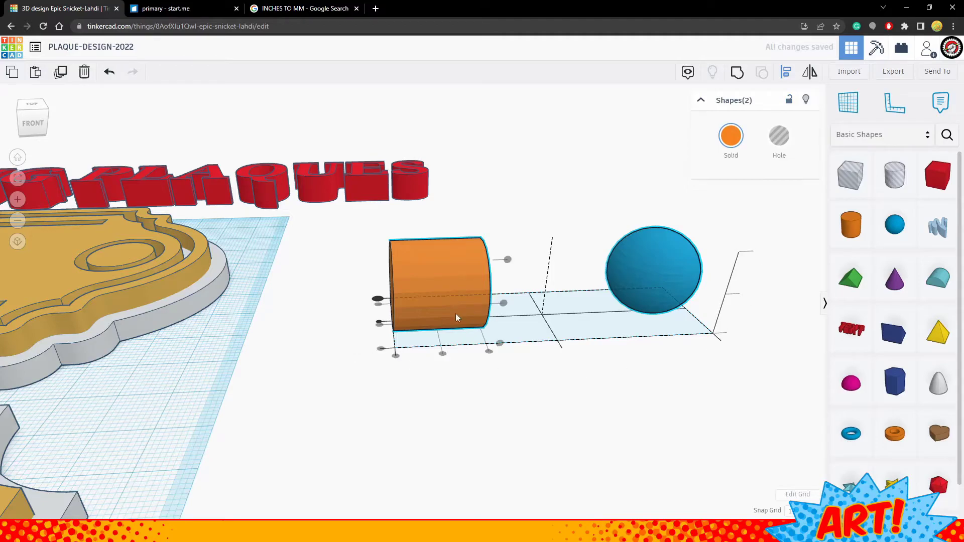
pyautogui.click(379, 322)
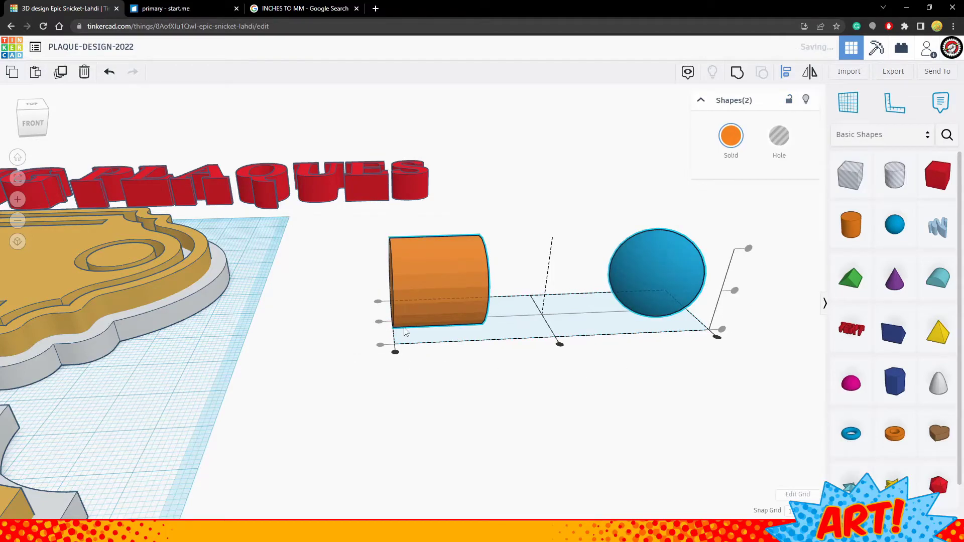
pyautogui.click(560, 345)
pyautogui.click(599, 276)
pyautogui.moveTo(600, 276); pyautogui.dragTo(557, 279)
pyautogui.click(583, 277)
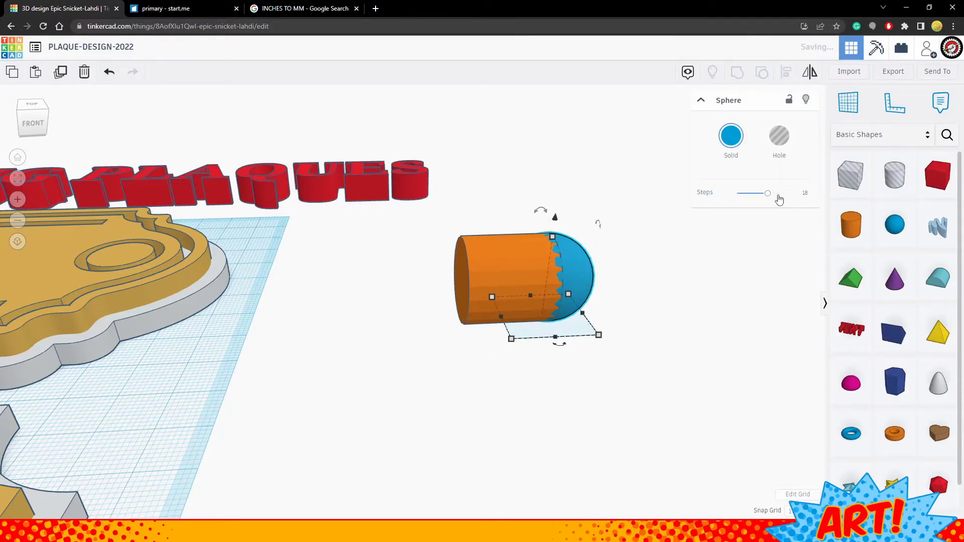
# Raise the cylinder's side count for a smoother surface.
pyautogui.click(477, 264)
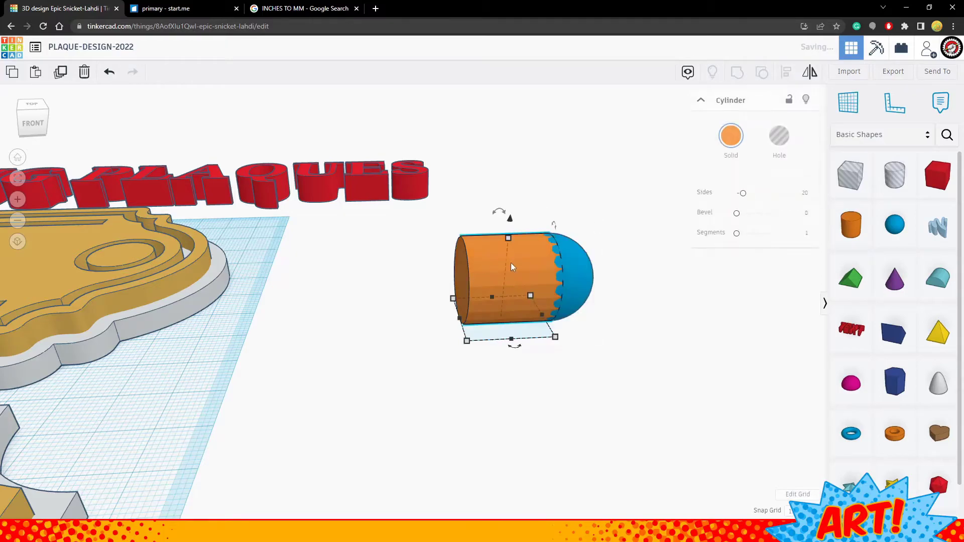
pyautogui.moveTo(744, 193); pyautogui.dragTo(786, 193)
pyautogui.click(637, 311)
pyautogui.moveTo(637, 311); pyautogui.dragTo(652, 284, button='right')
# Duplicate the sphere onto the cylinder's other end and group all three parts.
pyautogui.click(651, 269)
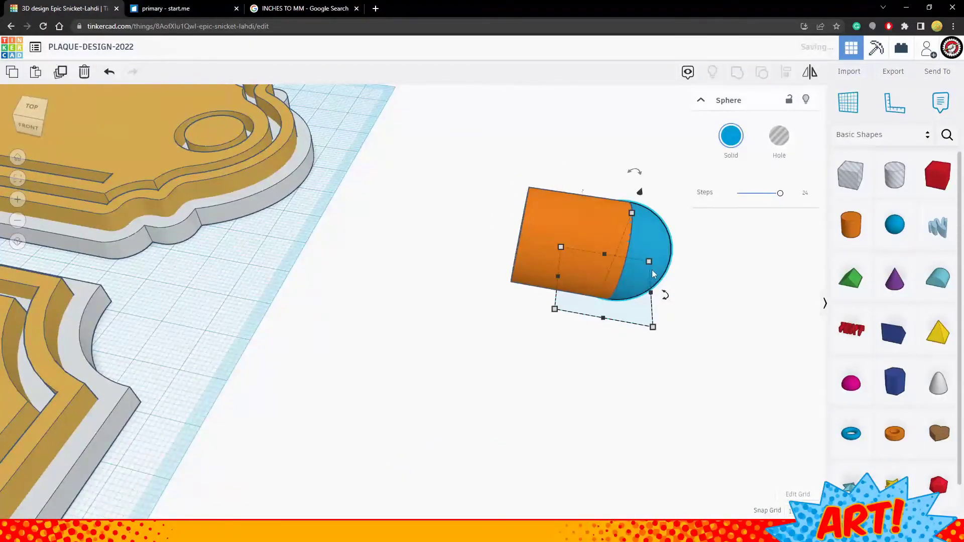
pyautogui.hotkey('ctrl', 'd')
pyautogui.moveTo(702, 257); pyautogui.dragTo(538, 263)
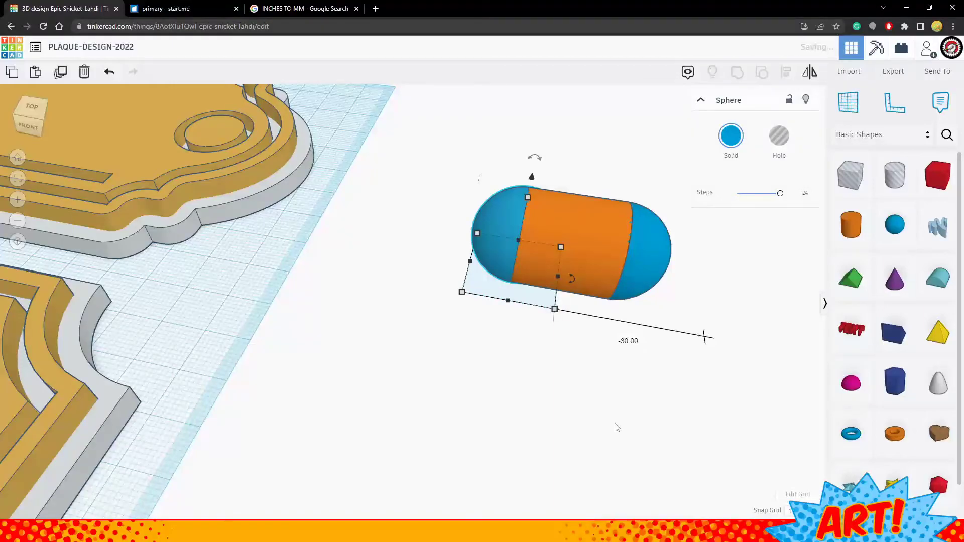
pyautogui.click(550, 370)
pyautogui.moveTo(596, 255); pyautogui.dragTo(720, 305)
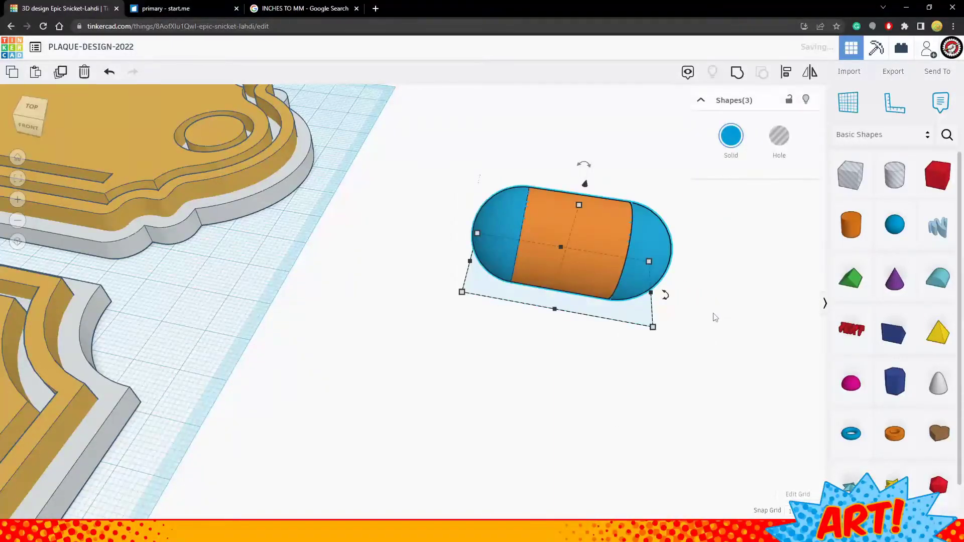
pyautogui.hotkey('ctrl', 'g')
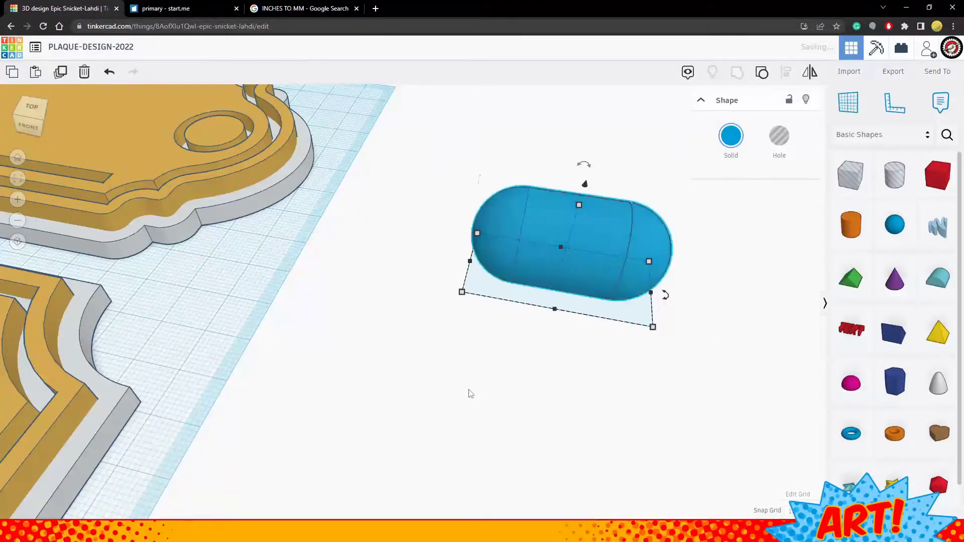
# Move the blue capsule onto the lower plaque.
pyautogui.click(476, 407)
pyautogui.scroll(-5, 558, 387)
pyautogui.moveTo(558, 388); pyautogui.dragTo(486, 310, button='right')
pyautogui.moveTo(427, 292); pyautogui.dragTo(341, 386)
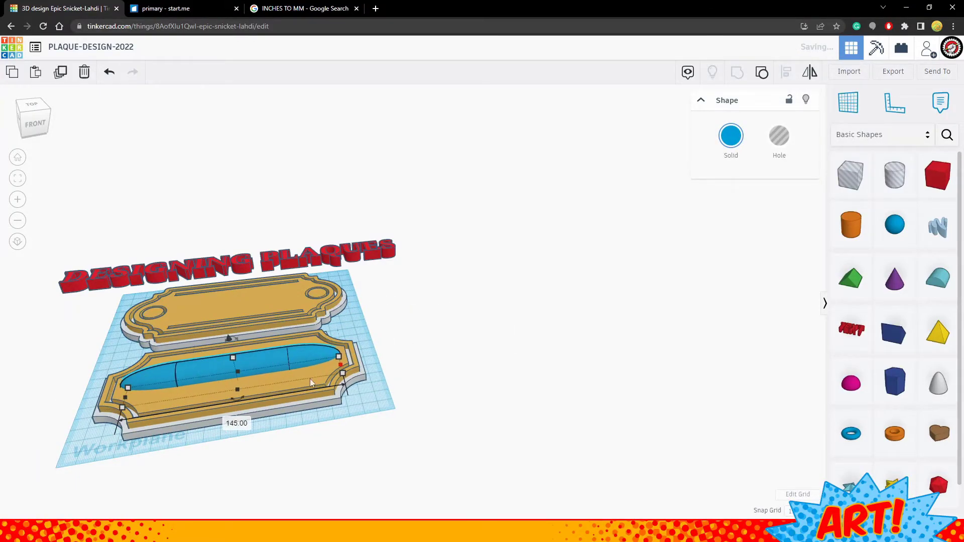
# Widen the capsule from 20.00 to 31.00 to fill the plaque's inner panel.
pyautogui.moveTo(233, 470); pyautogui.dragTo(452, 417, button='right')
pyautogui.moveTo(439, 405)
pyautogui.mouseDown()
pyautogui.moveTo(452, 408)
pyautogui.moveTo(406, 406)
pyautogui.moveTo(454, 411)
pyautogui.mouseUp()
pyautogui.moveTo(421, 411); pyautogui.dragTo(241, 445, button='right')
pyautogui.scroll(5, 266, 412)
pyautogui.scroll(-2, 266, 411)
pyautogui.scroll(2, 237, 410)
pyautogui.moveTo(236, 410); pyautogui.dragTo(327, 358, button='right')
pyautogui.click(325, 376)
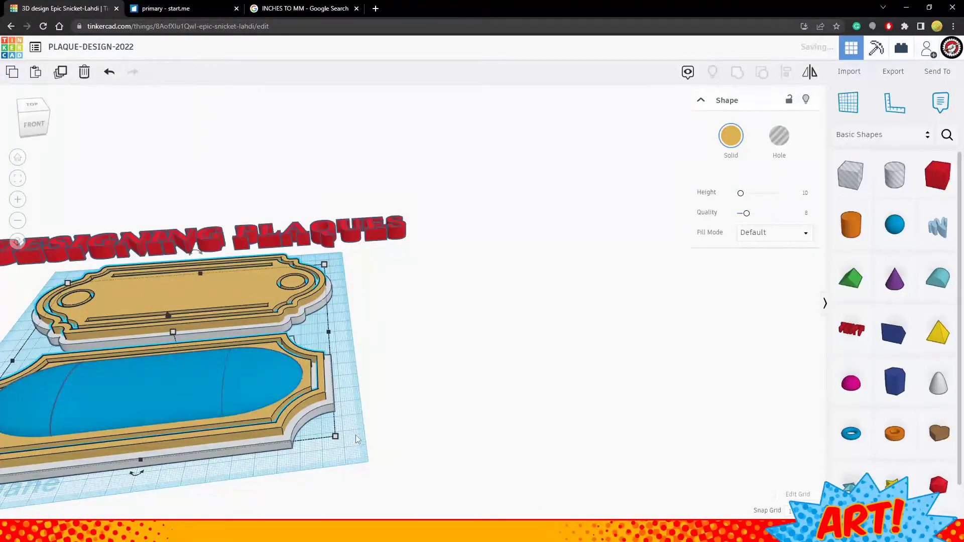
pyautogui.click(317, 417)
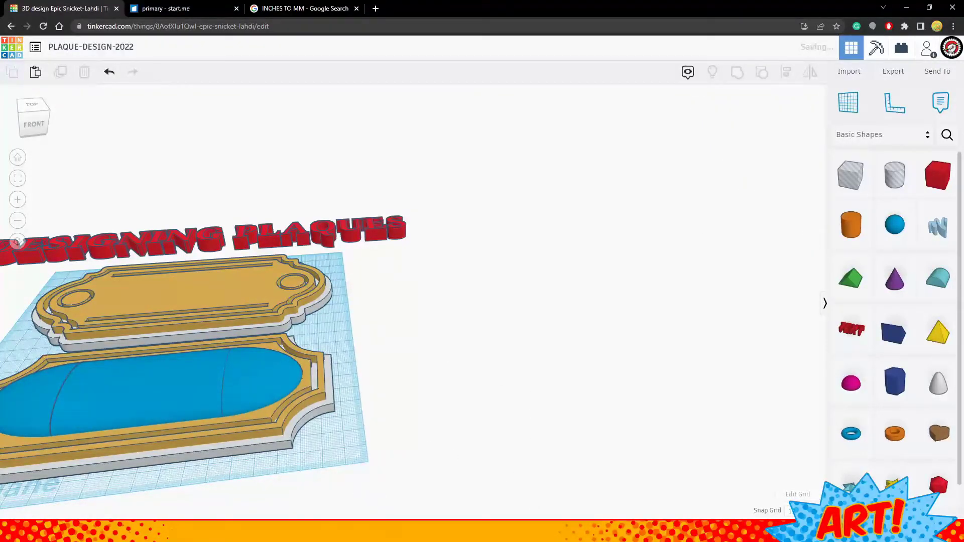
pyautogui.moveTo(440, 478); pyautogui.dragTo(517, 368, button='right')
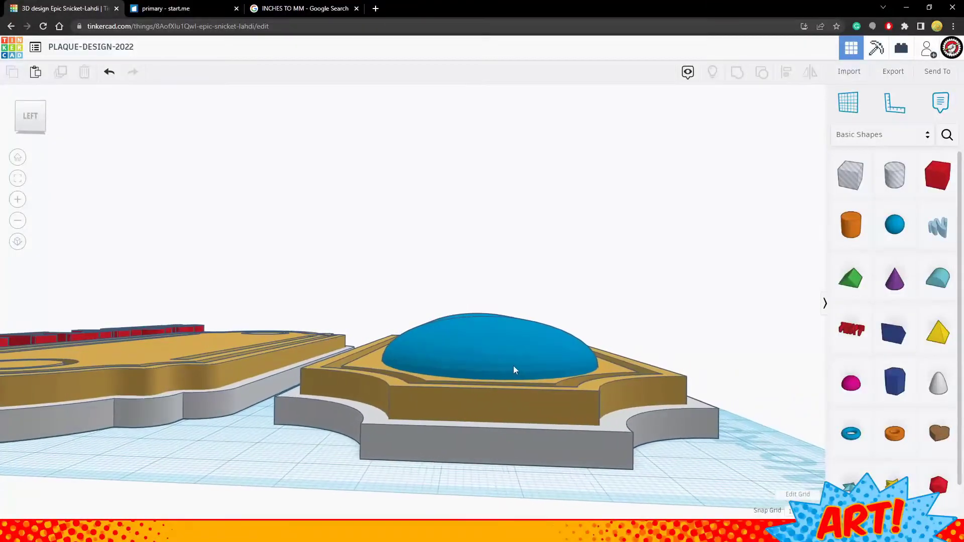
pyautogui.click(466, 347)
pyautogui.moveTo(643, 376); pyautogui.dragTo(604, 332, button='right')
pyautogui.click(610, 317)
pyautogui.click(493, 285)
pyautogui.moveTo(719, 271)
pyautogui.mouseDown(button='right')
pyautogui.moveTo(717, 288)
pyautogui.moveTo(713, 278)
pyautogui.mouseUp(button='right')
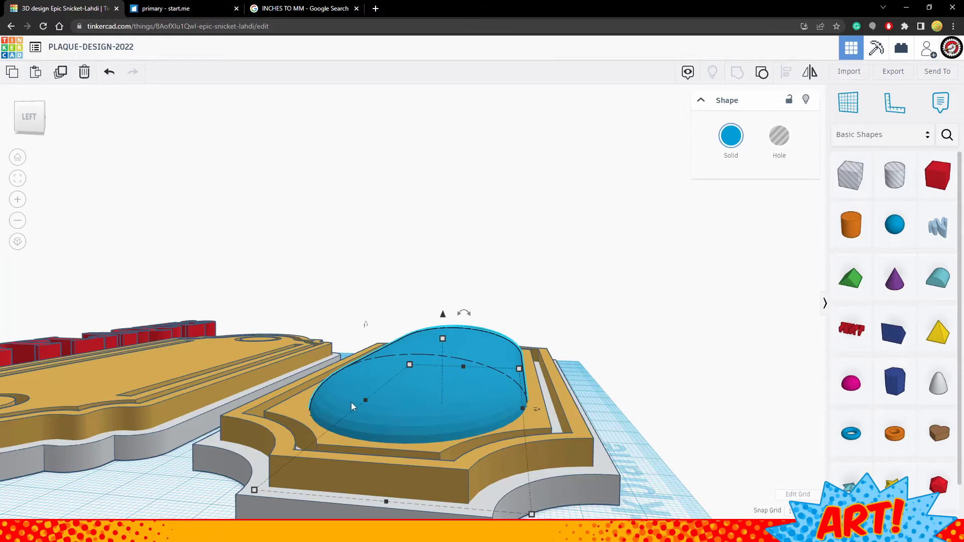
pyautogui.moveTo(351, 402); pyautogui.dragTo(551, 407, button='right')
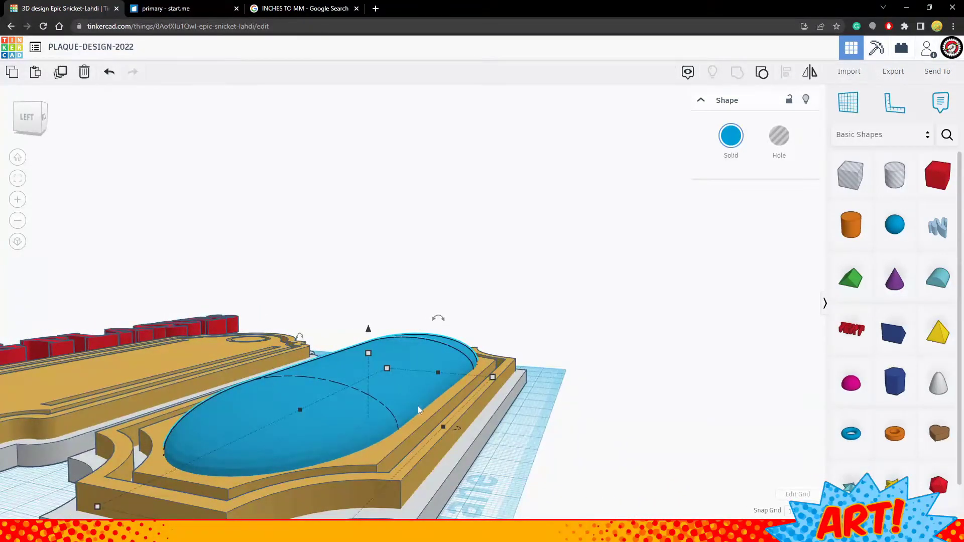
pyautogui.moveTo(641, 422); pyautogui.dragTo(403, 452, button='right')
pyautogui.scroll(-3, 424, 469)
pyautogui.scroll(3, 394, 355)
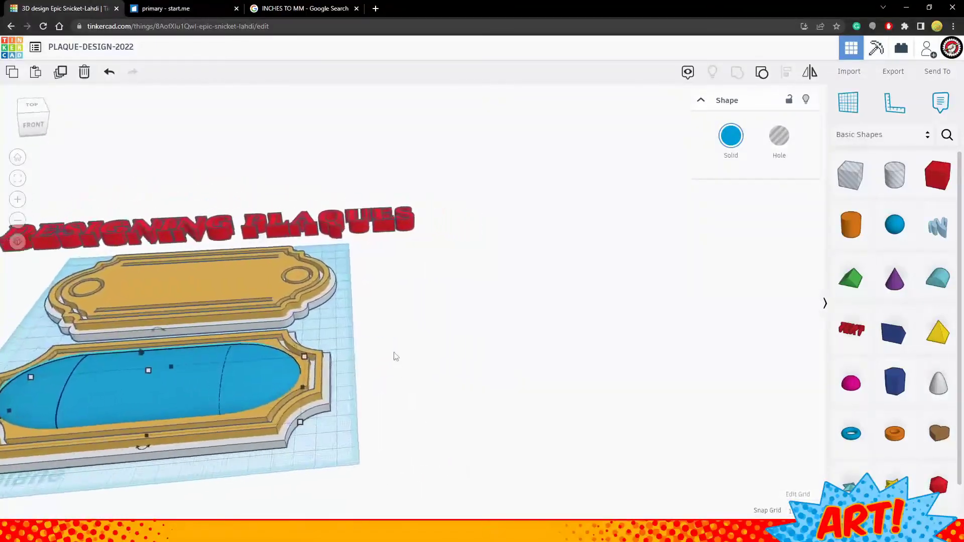
pyautogui.moveTo(472, 330); pyautogui.dragTo(688, 346, button='middle')
pyautogui.rightClick(852, 318)
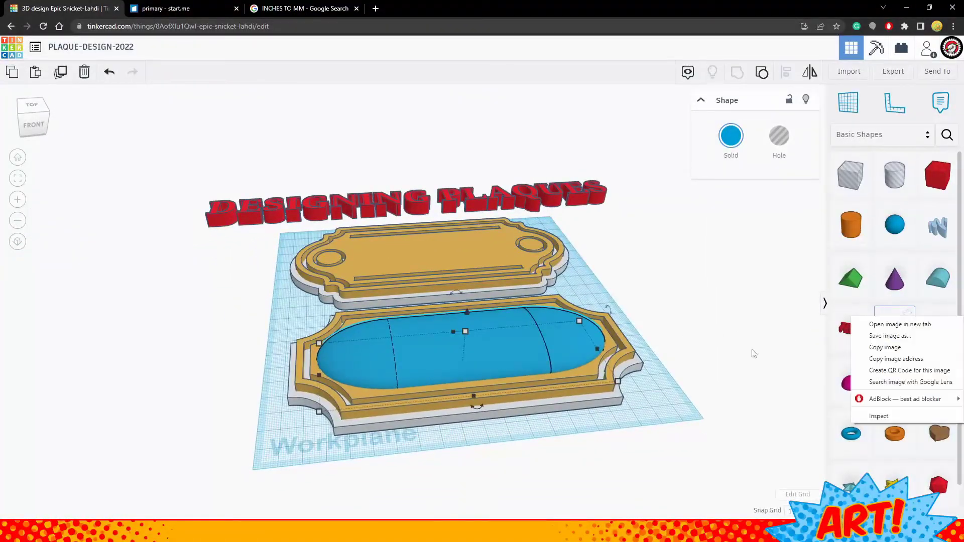
pyautogui.click(538, 427)
pyautogui.scroll(6, 485, 399)
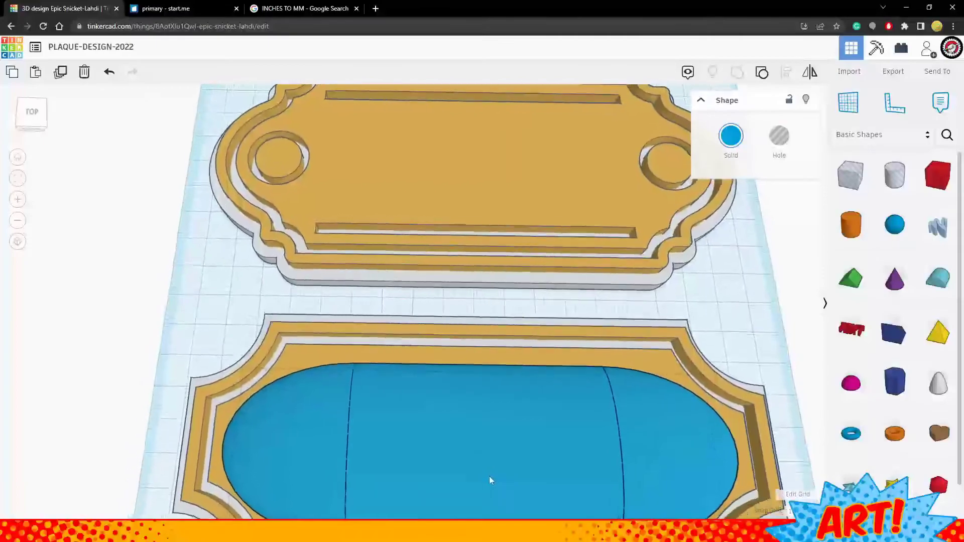
pyautogui.moveTo(489, 478); pyautogui.dragTo(387, 319, button='middle')
pyautogui.moveTo(387, 323); pyautogui.dragTo(446, 338, button='right')
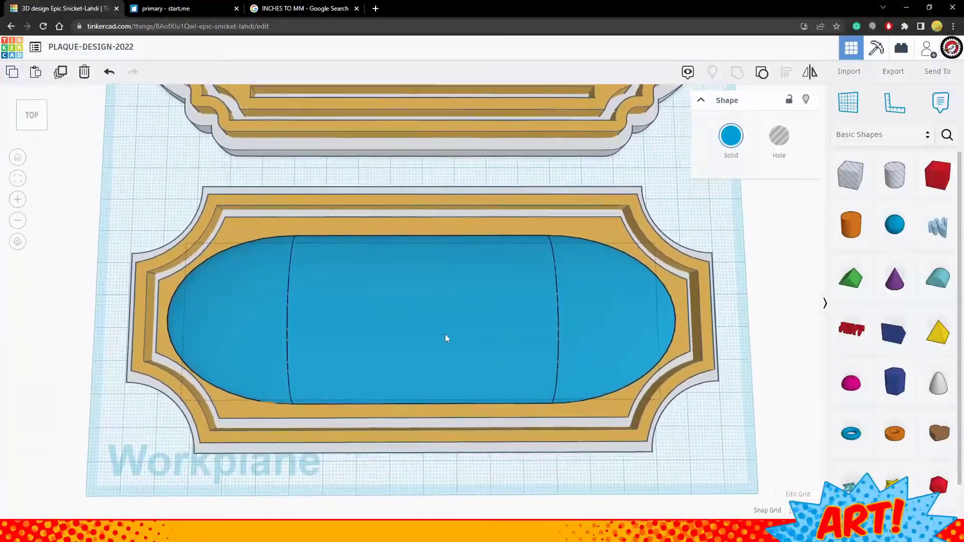
pyautogui.click(446, 338)
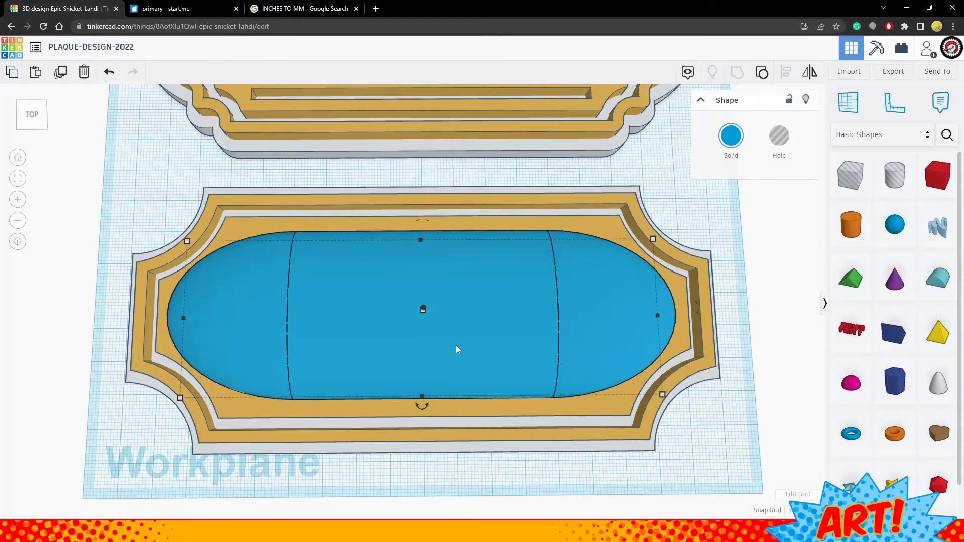
pyautogui.moveTo(759, 392); pyautogui.dragTo(736, 405, button='right')
pyautogui.scroll(-5, 736, 405)
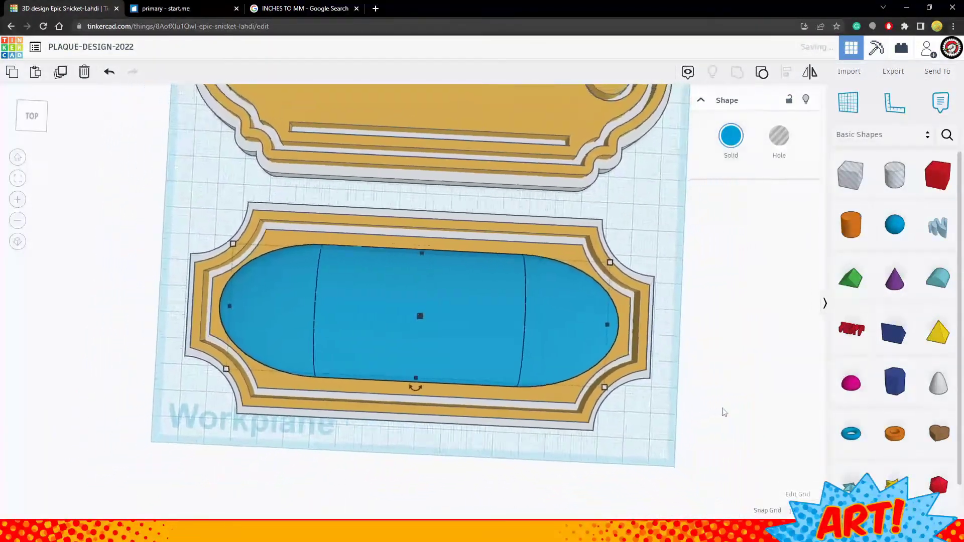
pyautogui.click(622, 406)
pyautogui.moveTo(622, 406); pyautogui.dragTo(636, 398, button='right')
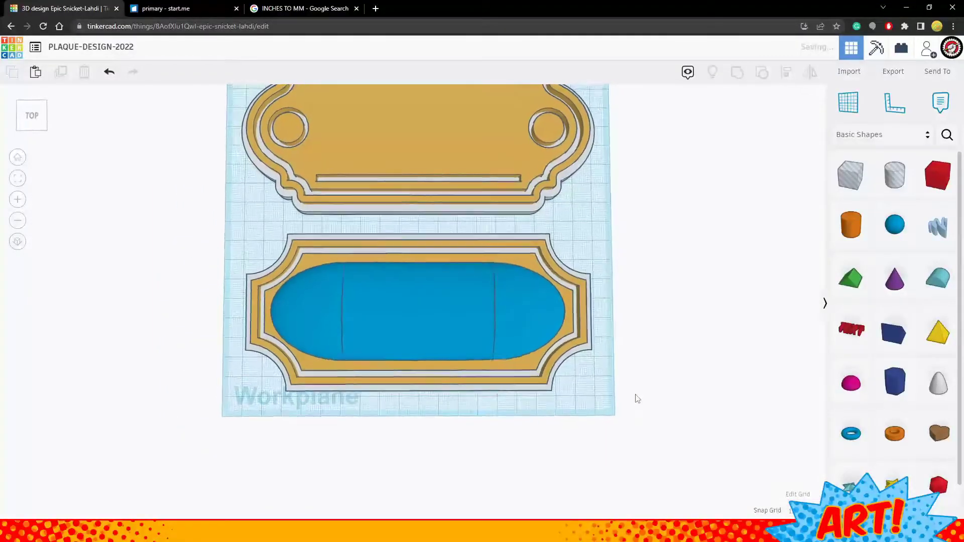
pyautogui.moveTo(430, 291); pyautogui.dragTo(234, 419)
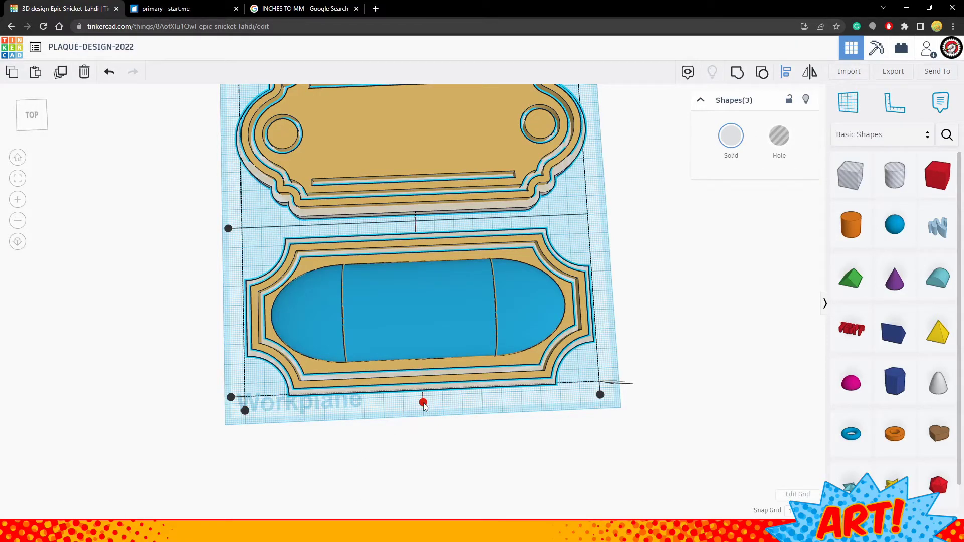
pyautogui.moveTo(424, 406); pyautogui.dragTo(506, 391, button='right')
pyautogui.click(517, 418)
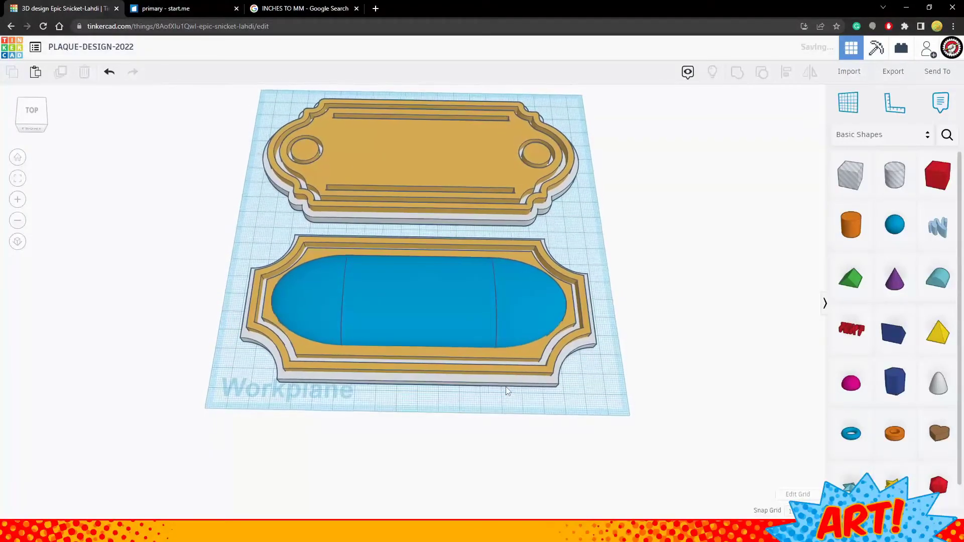
pyautogui.click(467, 329)
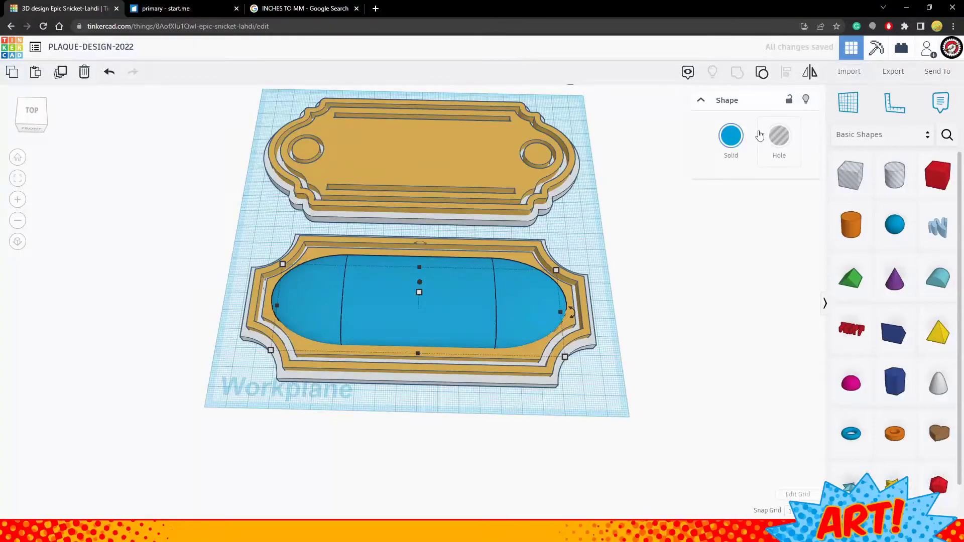
# Make the oval a Hole and group it with the lower plaque to sink an oval panel.
pyautogui.click(785, 139)
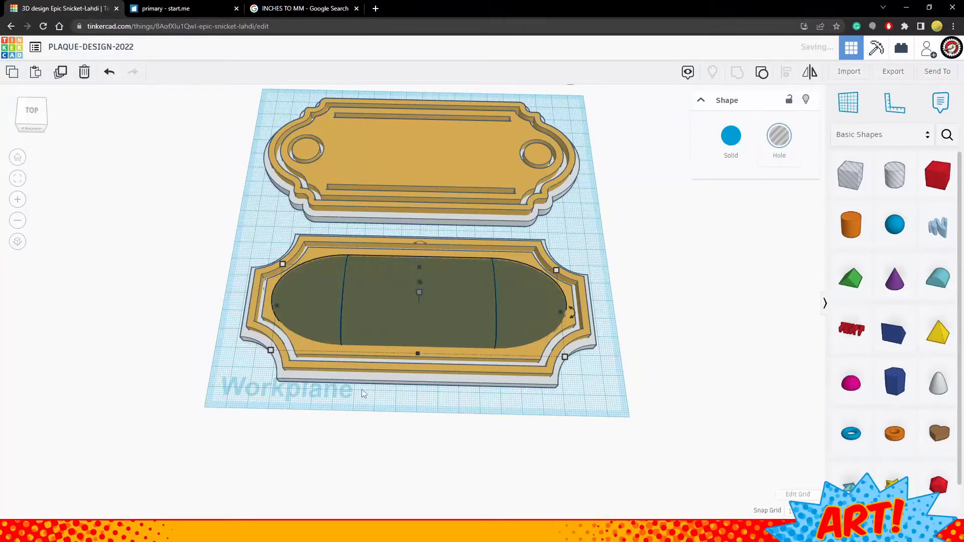
pyautogui.click(541, 351)
pyautogui.hotkey('ctrl', 'g')
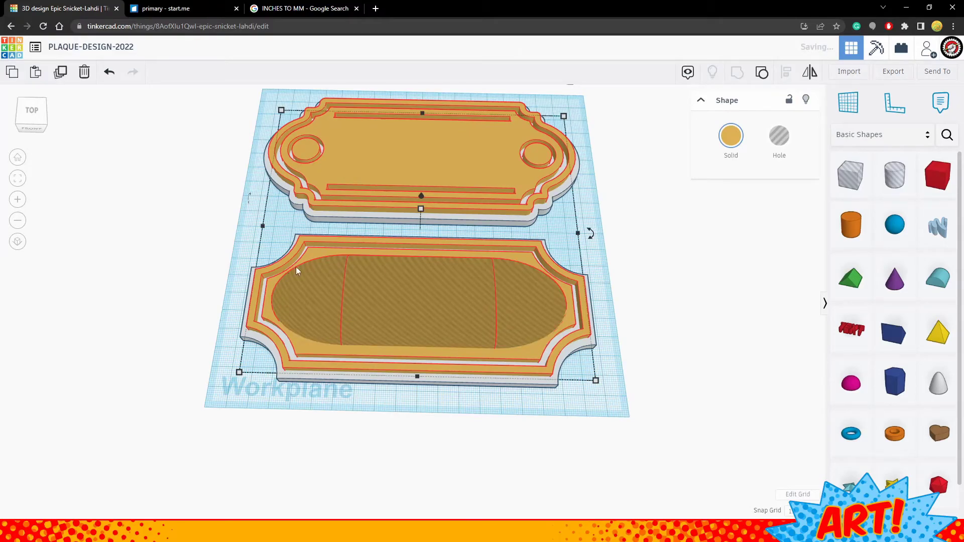
pyautogui.scroll(2, 168, 368)
pyautogui.moveTo(167, 368); pyautogui.dragTo(331, 140, button='right')
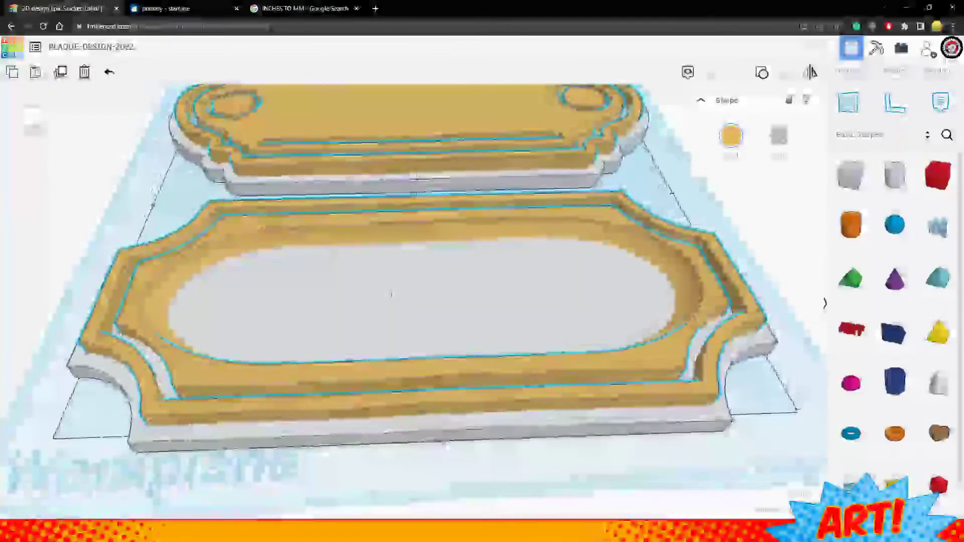
pyautogui.scroll(3, 358, 336)
pyautogui.scroll(-3, 358, 335)
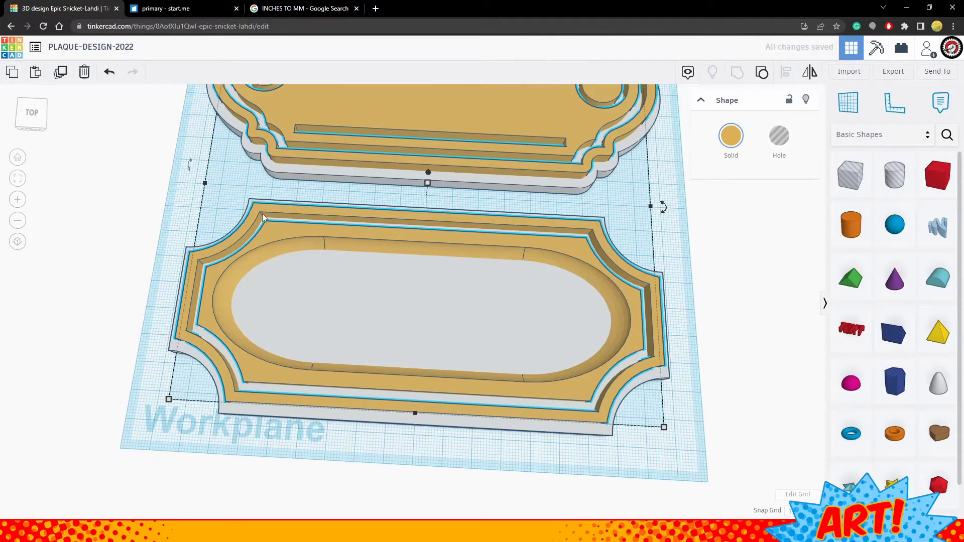
pyautogui.click(115, 217)
pyautogui.moveTo(144, 243); pyautogui.dragTo(315, 334, button='right')
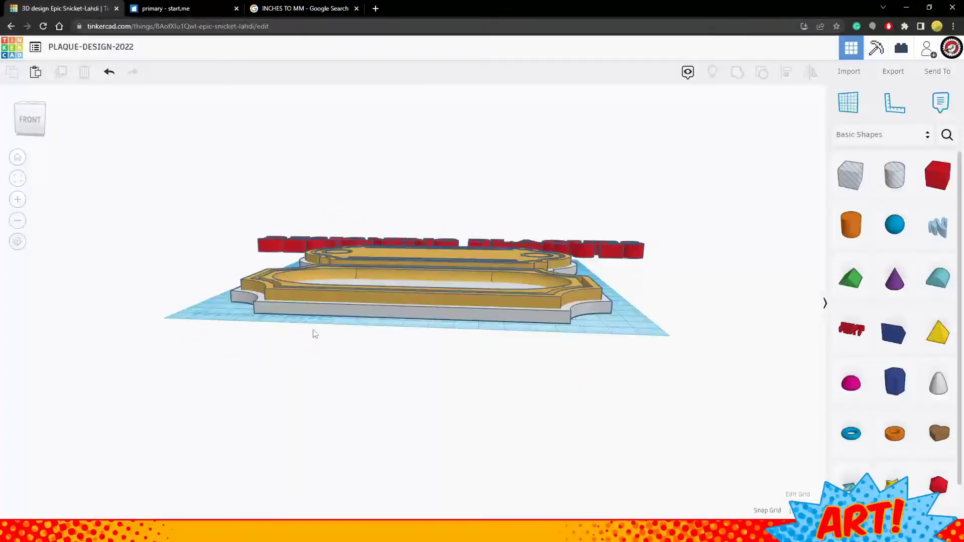
pyautogui.hotkey('ctrl', 'Up')
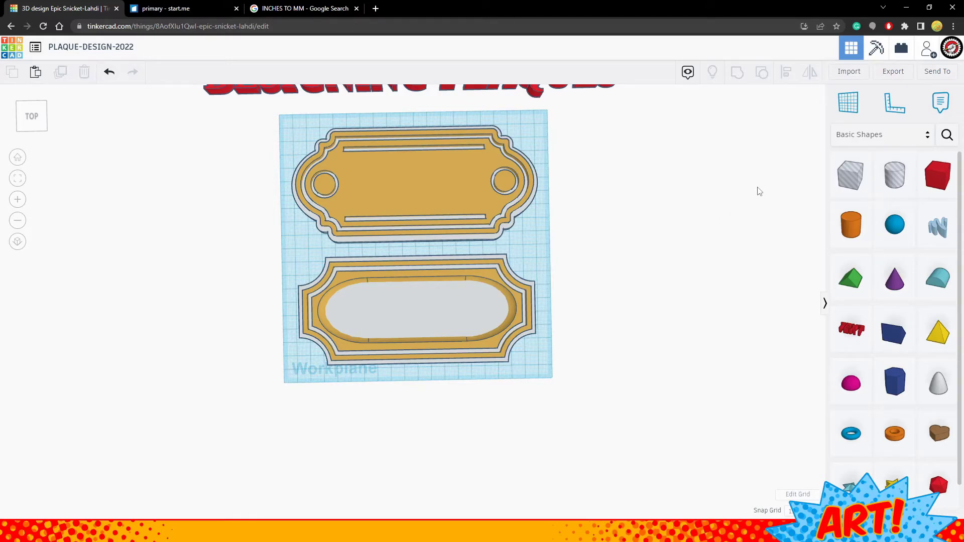
# Add a TEXT shape and keep its font as Multilanguage after trying Sans.
pyautogui.moveTo(854, 331); pyautogui.dragTo(581, 278)
pyautogui.click(761, 213)
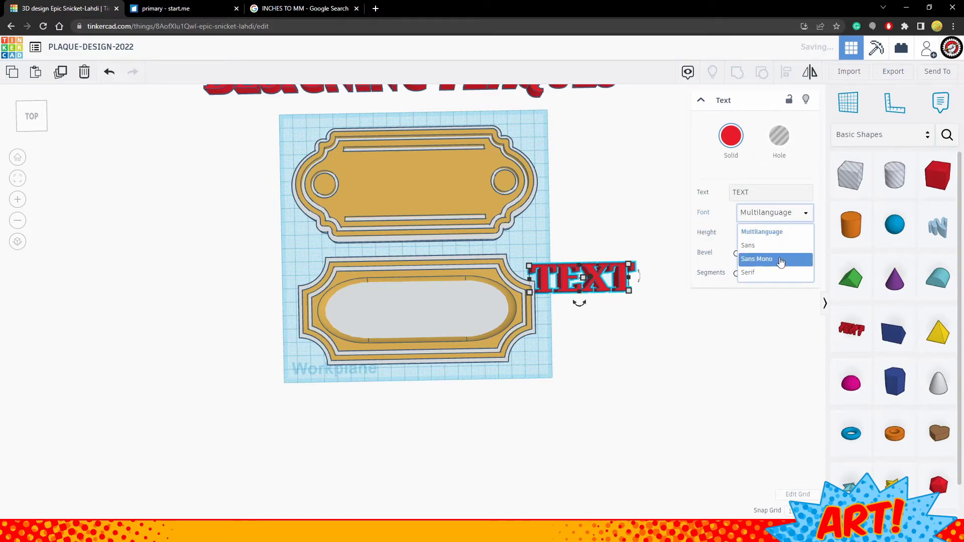
pyautogui.click(774, 250)
pyautogui.click(764, 211)
pyautogui.click(767, 232)
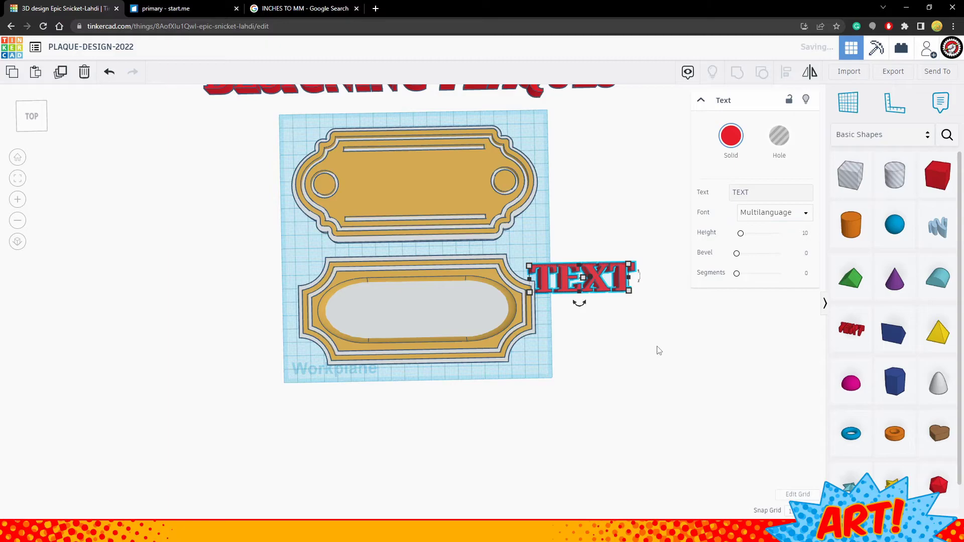
# Raise the red TEXT lettering and move it across the upper plaque.
pyautogui.moveTo(623, 285); pyautogui.dragTo(648, 198)
pyautogui.moveTo(621, 268); pyautogui.dragTo(590, 232, button='right')
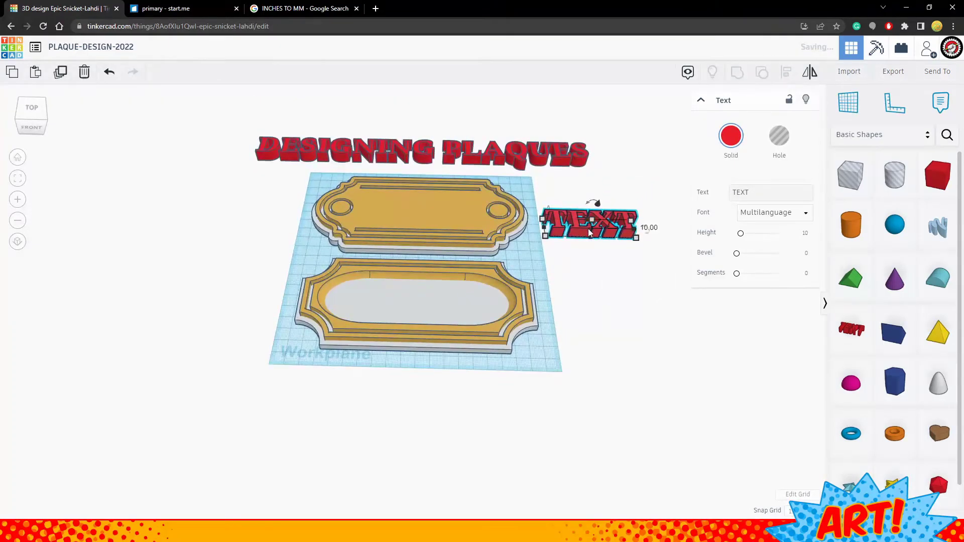
pyautogui.moveTo(595, 221); pyautogui.dragTo(608, 220)
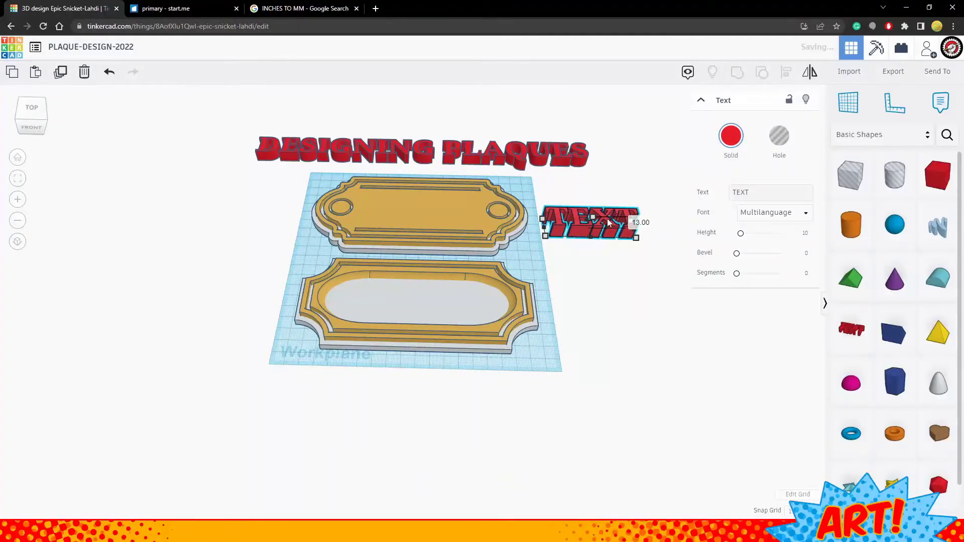
pyautogui.click(625, 263)
pyautogui.moveTo(624, 263); pyautogui.dragTo(631, 219, button='right')
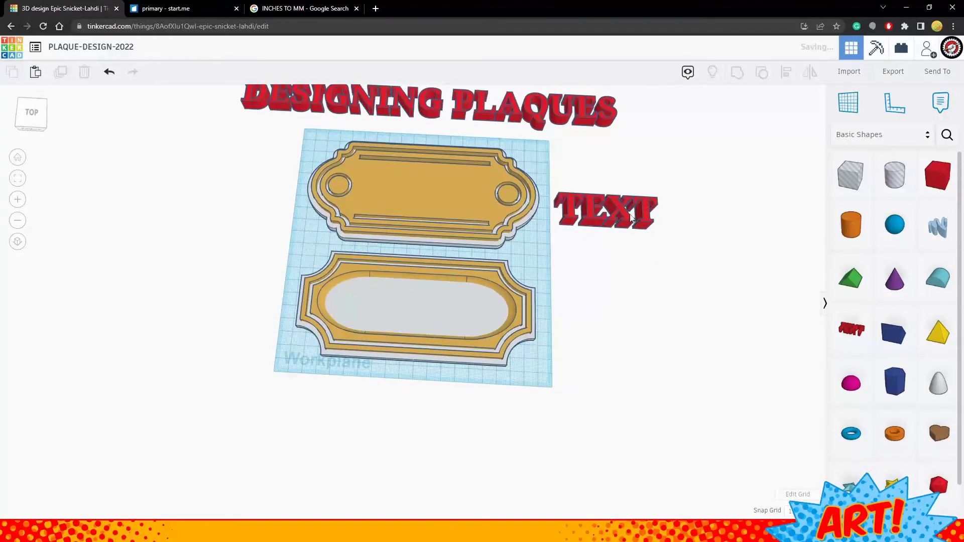
pyautogui.click(554, 215)
pyautogui.moveTo(621, 218); pyautogui.dragTo(490, 222)
# Alt-drag a copy of the red TEXT lettering from the upper plaque onto the lower plaque.
pyautogui.click(620, 272)
pyautogui.moveTo(585, 330); pyautogui.dragTo(609, 269, button='right')
pyautogui.scroll(-2, 545, 323)
pyautogui.scroll(5, 521, 401)
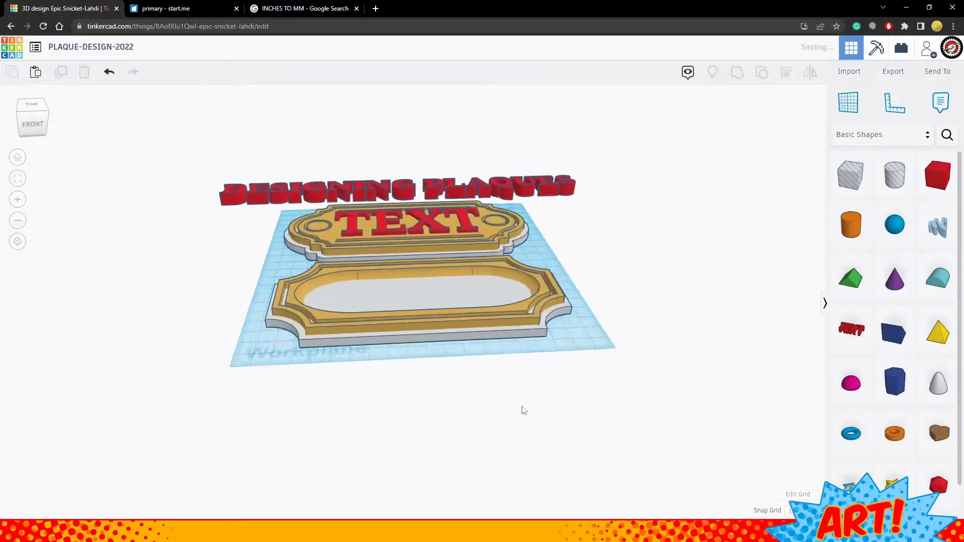
pyautogui.moveTo(527, 333)
pyautogui.mouseDown(button='right')
pyautogui.moveTo(510, 304)
pyautogui.moveTo(504, 431)
pyautogui.moveTo(517, 337)
pyautogui.mouseUp(button='right')
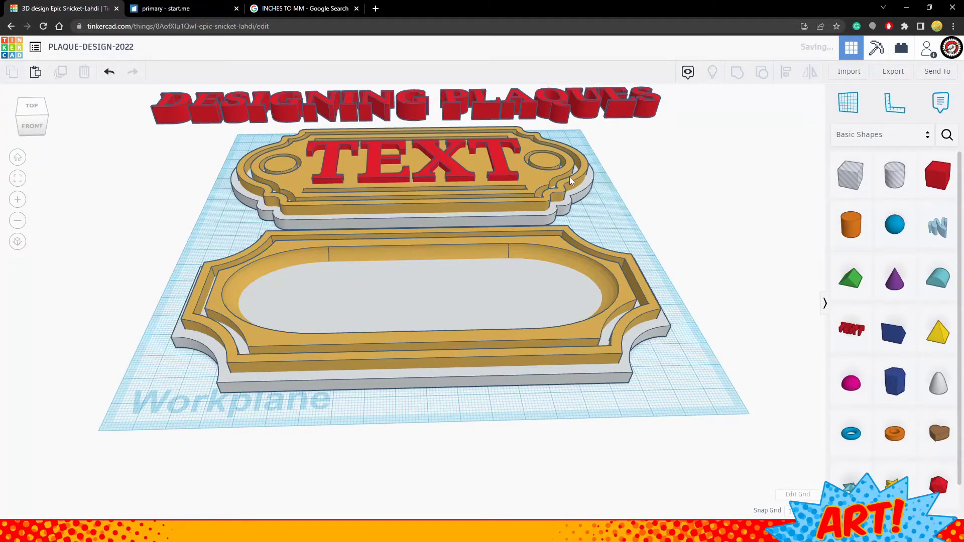
pyautogui.click(492, 158)
pyautogui.keyDown('alt'); pyautogui.moveTo(495, 172); pyautogui.dragTo(541, 309); pyautogui.keyUp('alt')
pyautogui.moveTo(562, 286); pyautogui.dragTo(570, 363, button='right')
# Adjust the lower TEXT lettering's height and nudge it to centre in the oval recess.
pyautogui.click(396, 308)
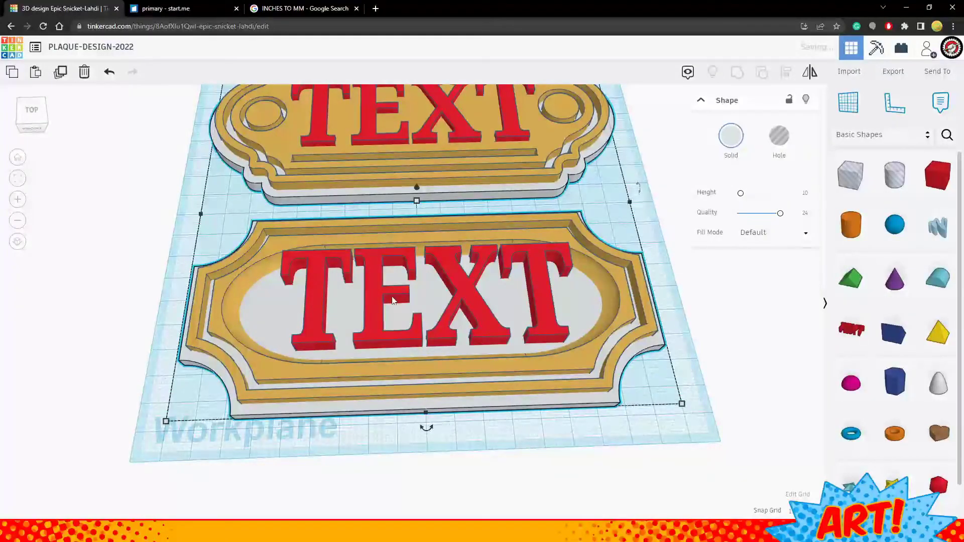
pyautogui.click(429, 286)
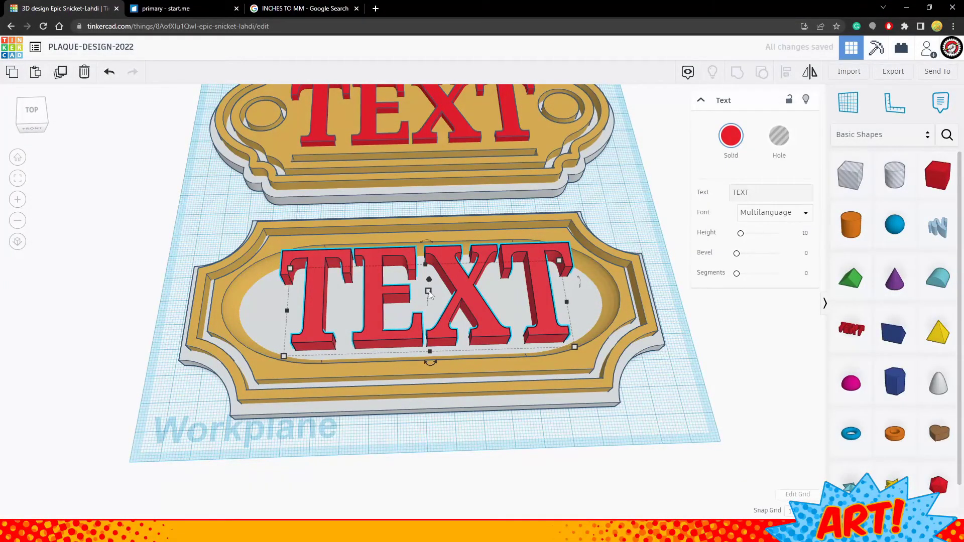
pyautogui.moveTo(430, 293); pyautogui.dragTo(442, 297)
pyautogui.moveTo(443, 296); pyautogui.dragTo(568, 261, button='right')
pyautogui.press('f')
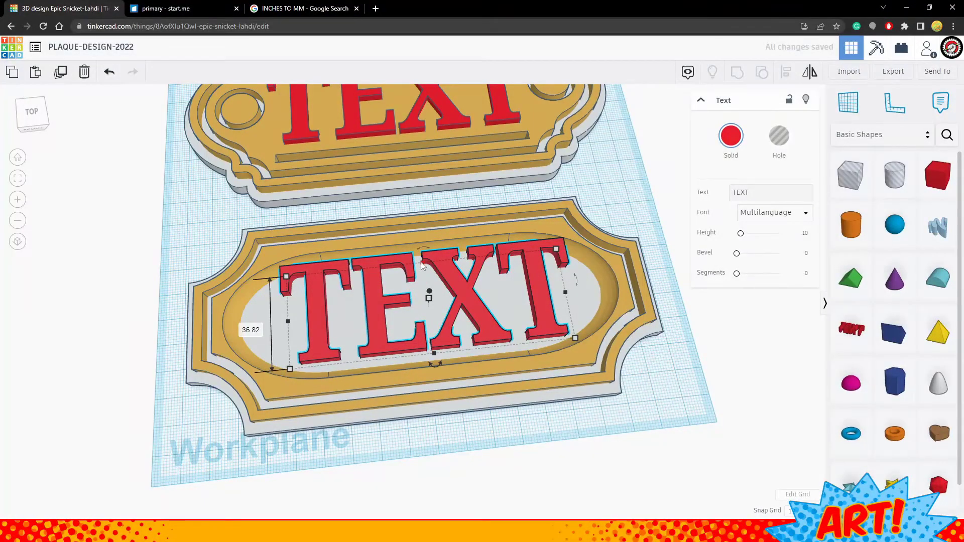
pyautogui.hotkey('shift', 'Left')
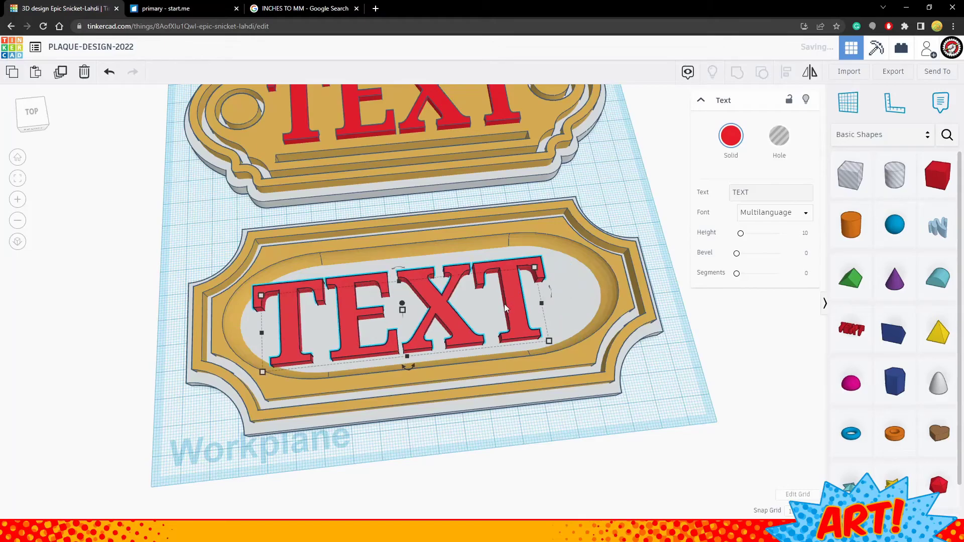
pyautogui.press('Right')
pyautogui.press('Right')
pyautogui.press('Right')
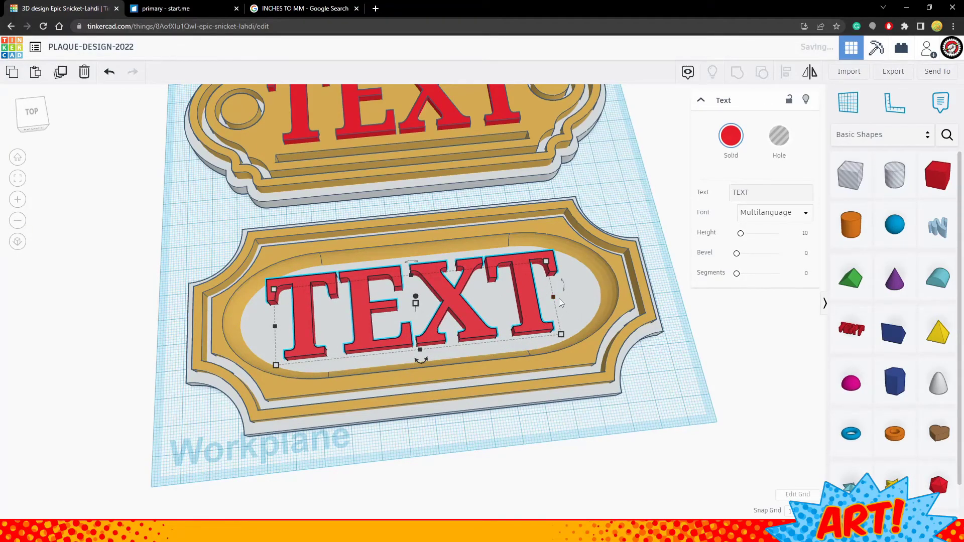
# Widen the lower TEXT lettering to 112.06 across the oval panel.
pyautogui.moveTo(554, 297); pyautogui.dragTo(567, 296)
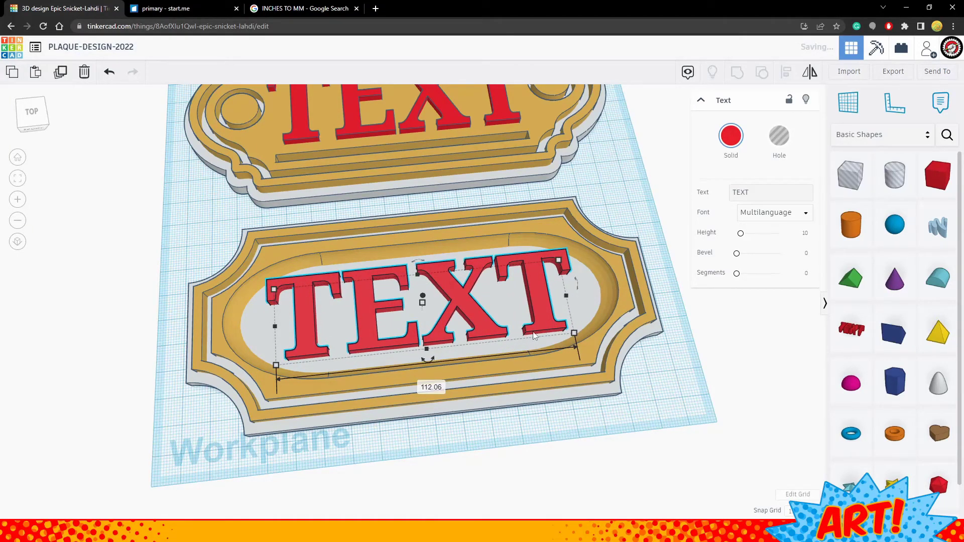
pyautogui.click(660, 431)
pyautogui.moveTo(660, 431); pyautogui.dragTo(616, 409, button='right')
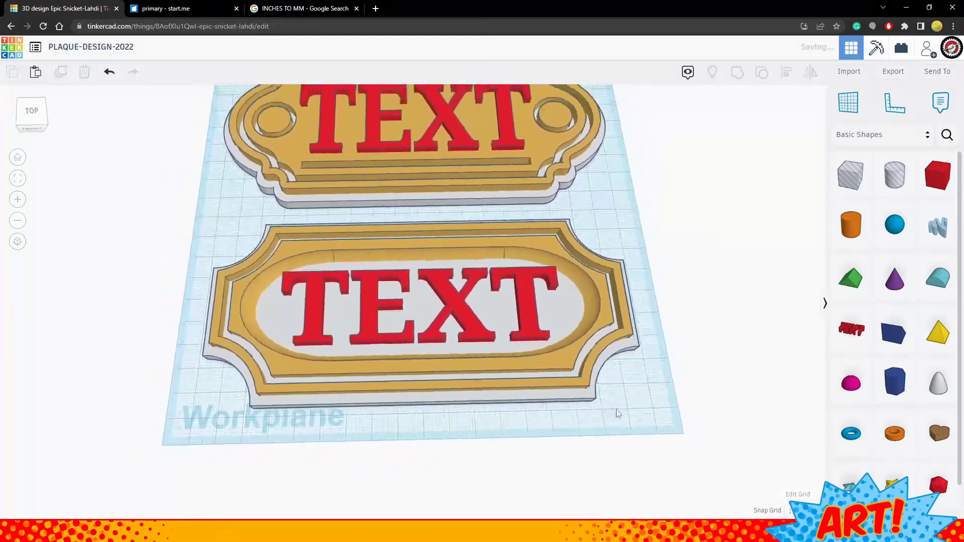
pyautogui.scroll(-3, 643, 347)
pyautogui.moveTo(667, 287); pyautogui.dragTo(693, 254, button='right')
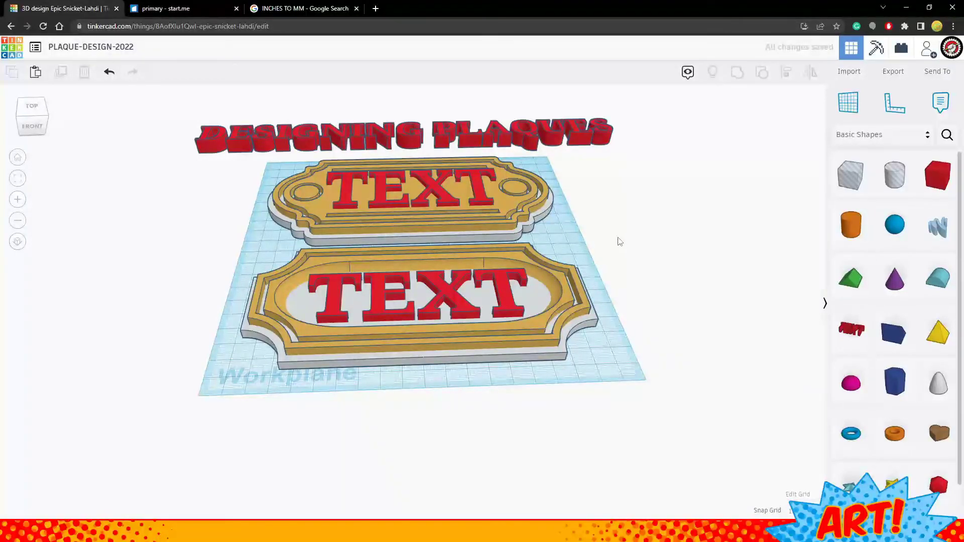
pyautogui.scroll(3, 620, 242)
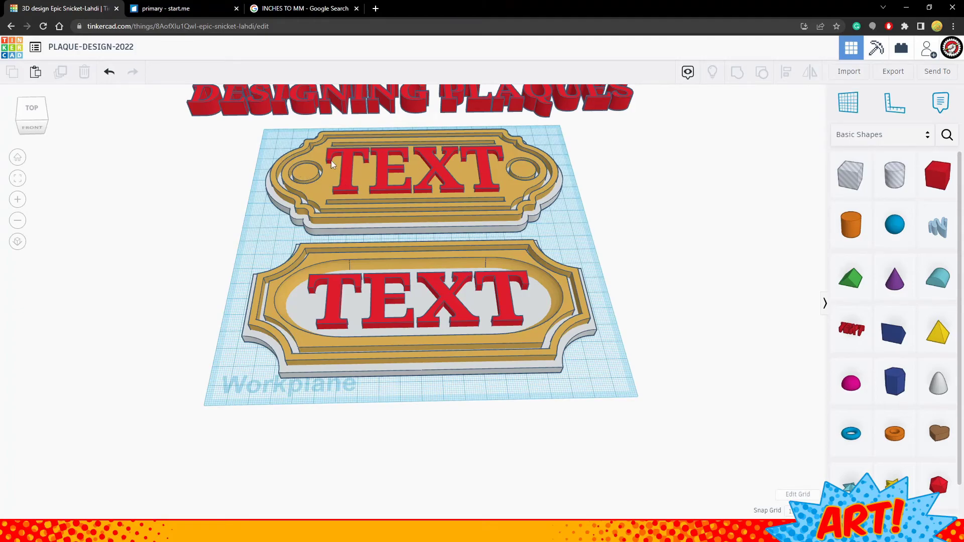
pyautogui.scroll(3, 627, 231)
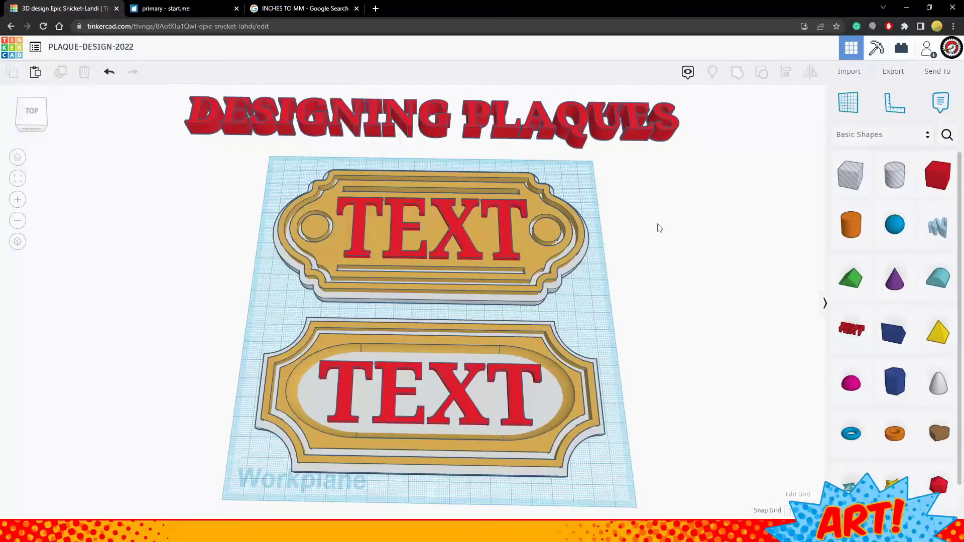
pyautogui.moveTo(641, 227)
pyautogui.mouseDown(button='right')
pyautogui.moveTo(639, 237)
pyautogui.moveTo(648, 210)
pyautogui.mouseUp(button='right')
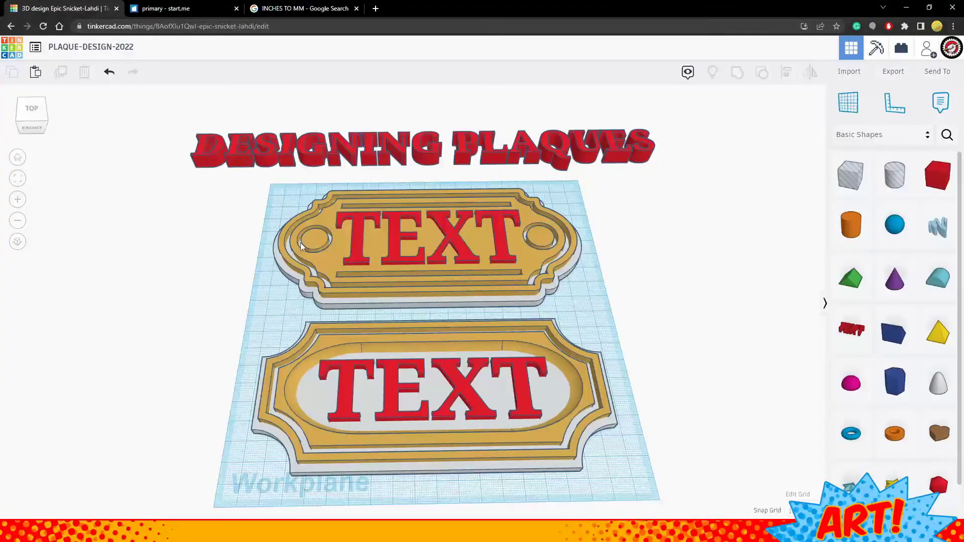
pyautogui.moveTo(373, 447); pyautogui.dragTo(394, 272, button='right')
pyautogui.moveTo(478, 267); pyautogui.dragTo(489, 425, button='right')
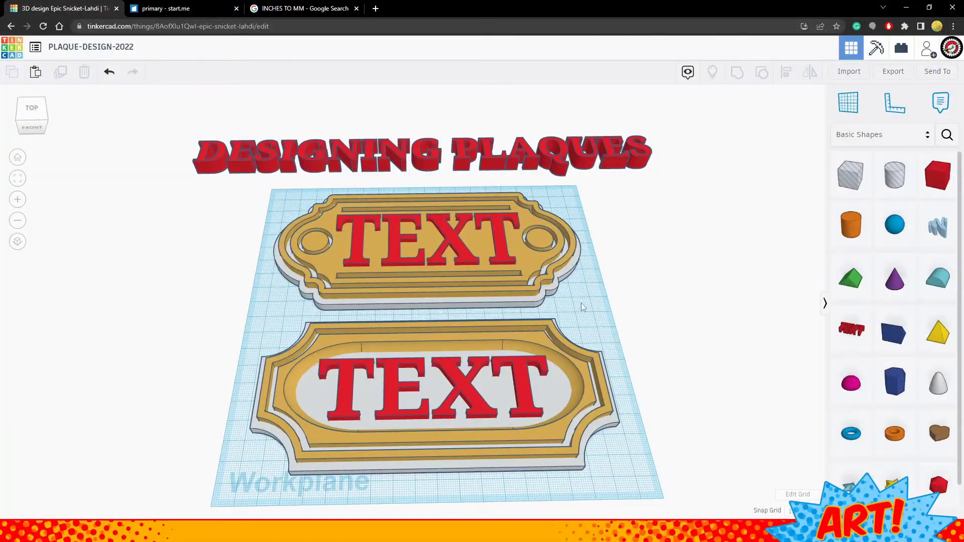